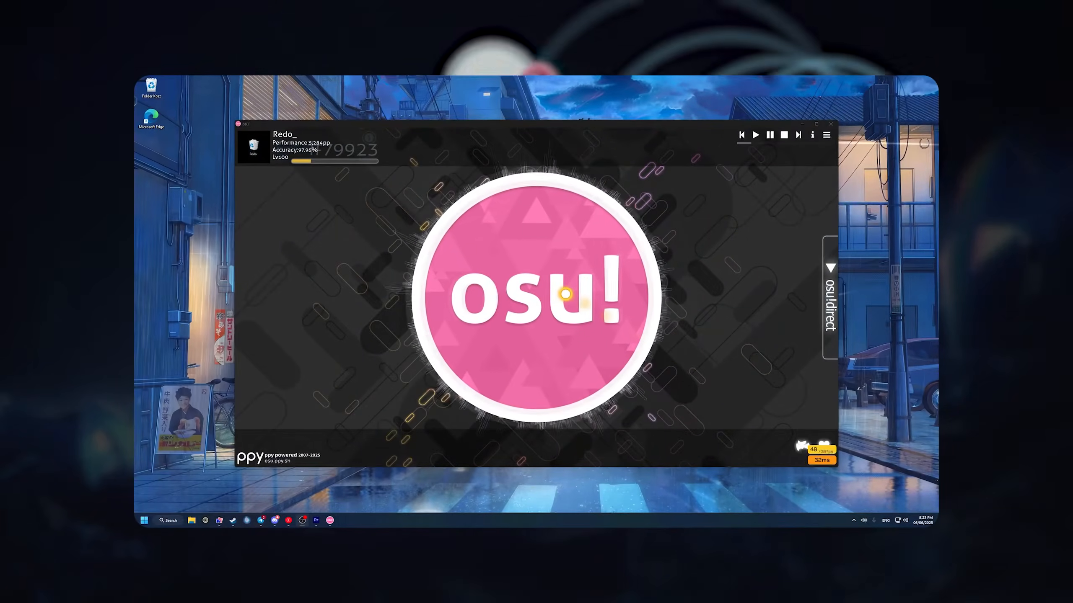
Step: Open the current skin's folder from the osu! skin settings
click(567, 295)
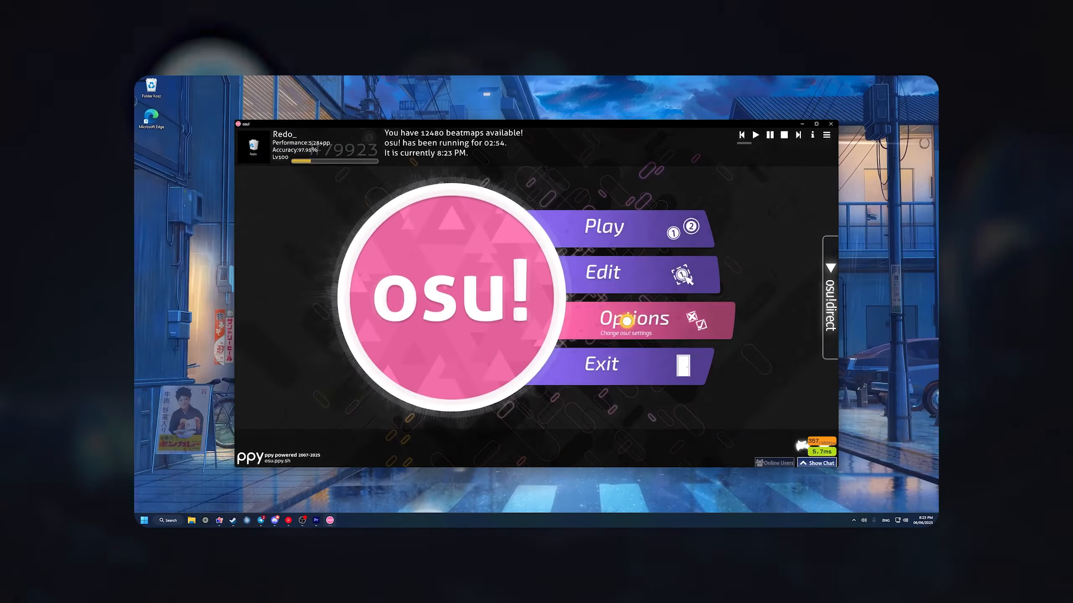
click(249, 297)
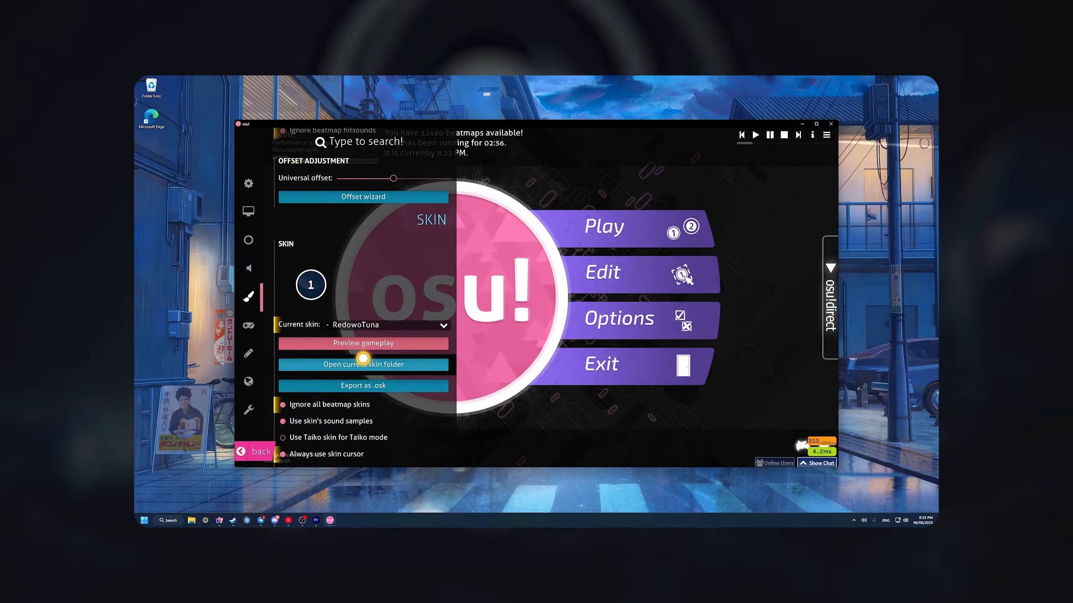
click(363, 364)
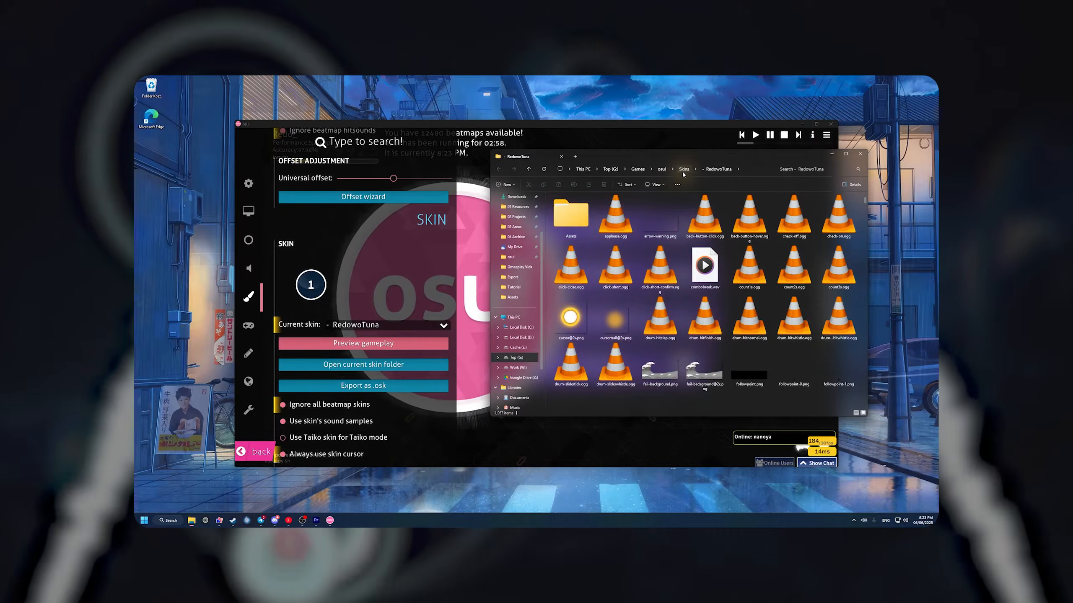
Step: Go up to the Skins folder and create a new folder named "Cool new skin!"
click(683, 169)
right_click(801, 280)
mouse_move(819, 331)
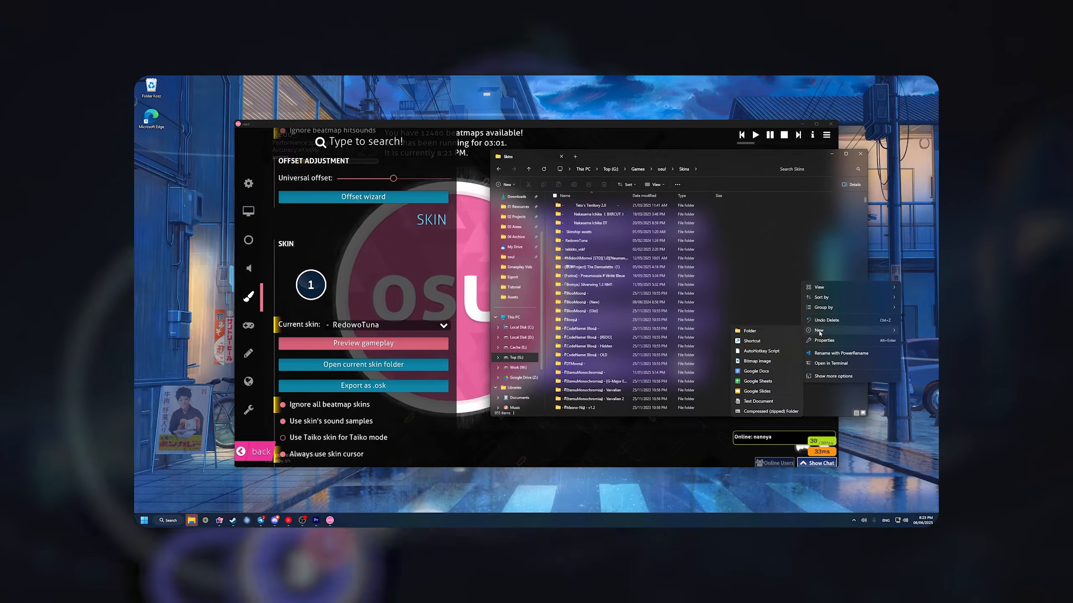
click(750, 331)
text(Cool new ski)
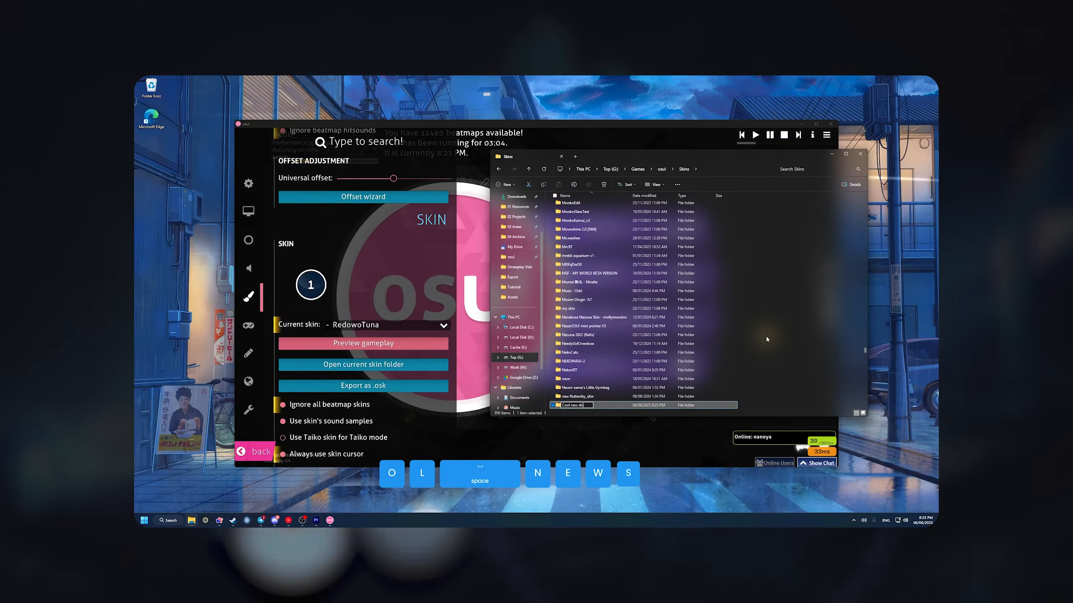
text(n)
key(Return)
Step: Return to osu!, reload the skins, and choose "Cool new skin!" as the current skin
click(683, 424)
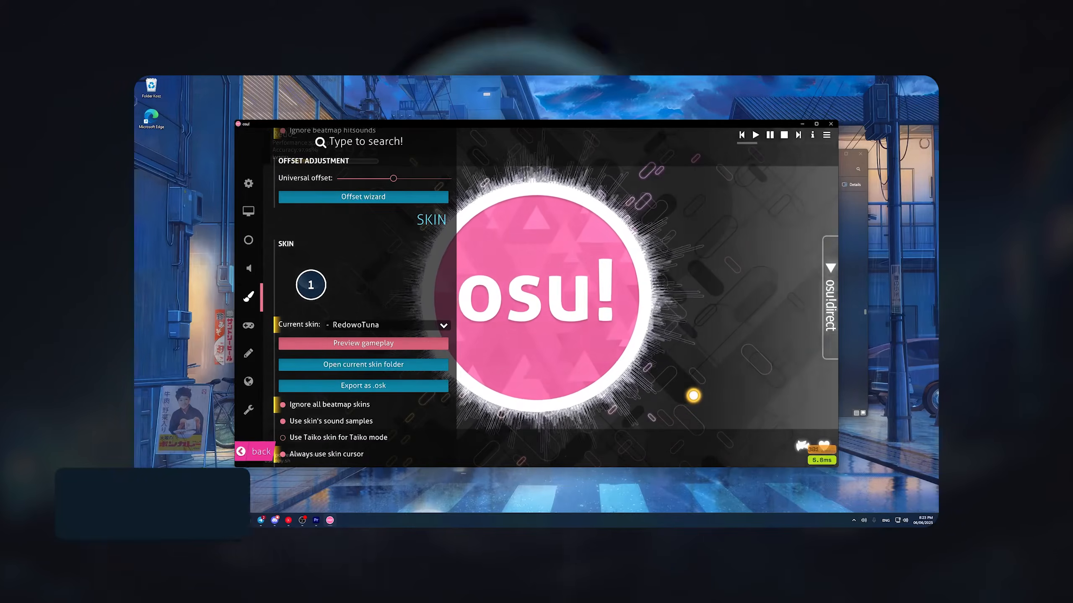
key(Escape)
key(ctrl+shift+alt+s)
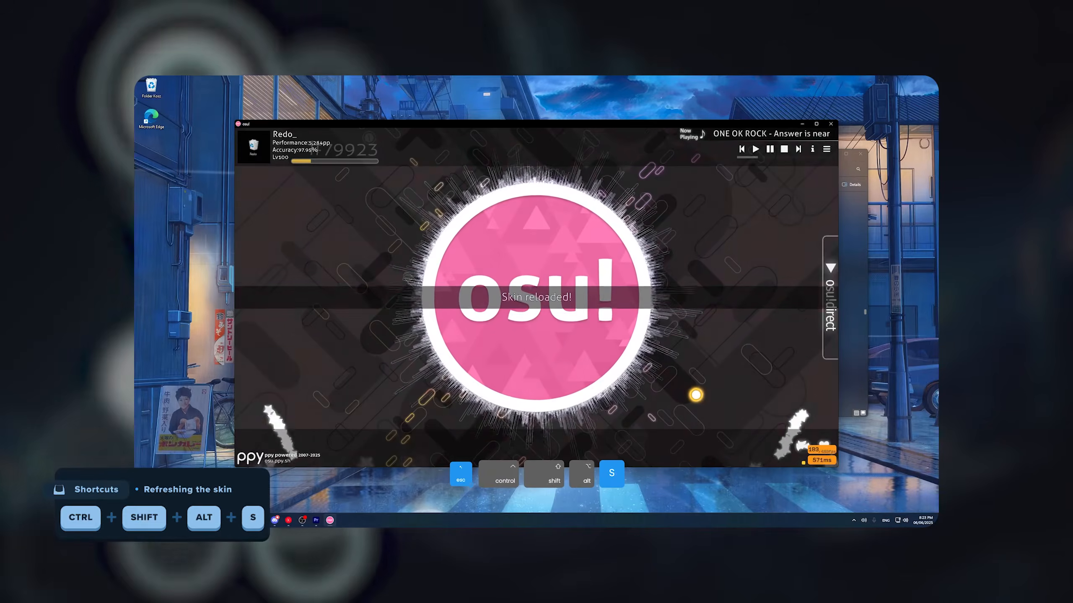
click(564, 340)
click(594, 323)
click(366, 325)
scroll(371, 315, down, 5)
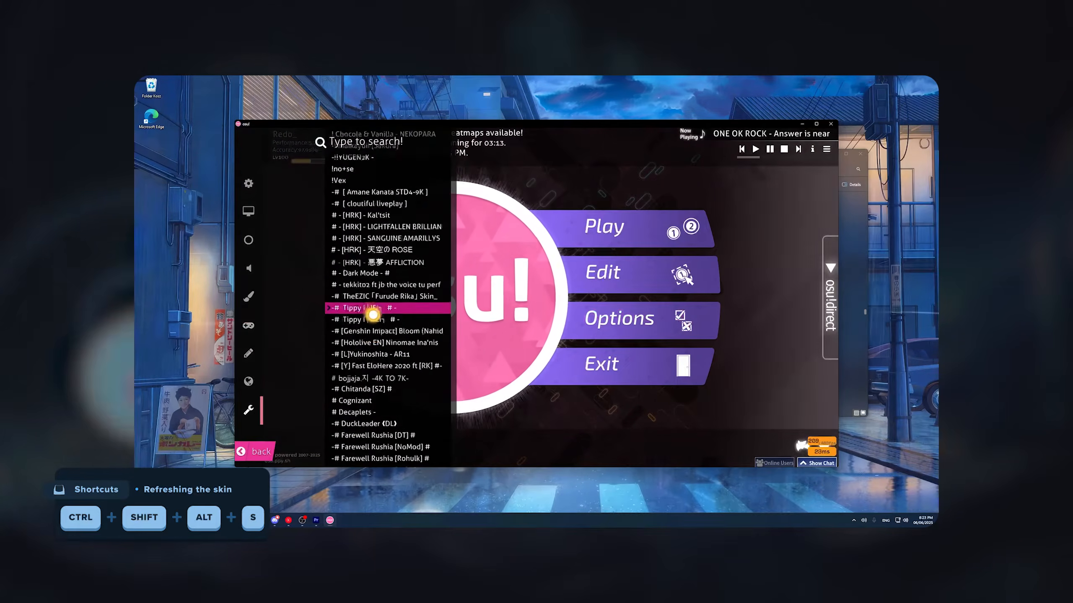
scroll(373, 314, down, 15)
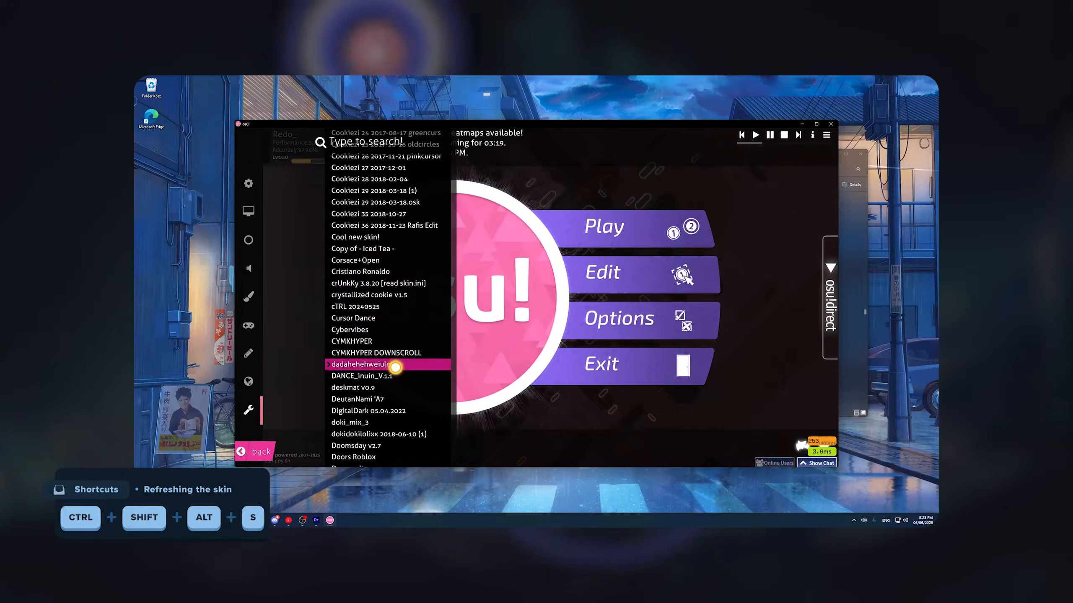
scroll(398, 355, up, 3)
click(402, 319)
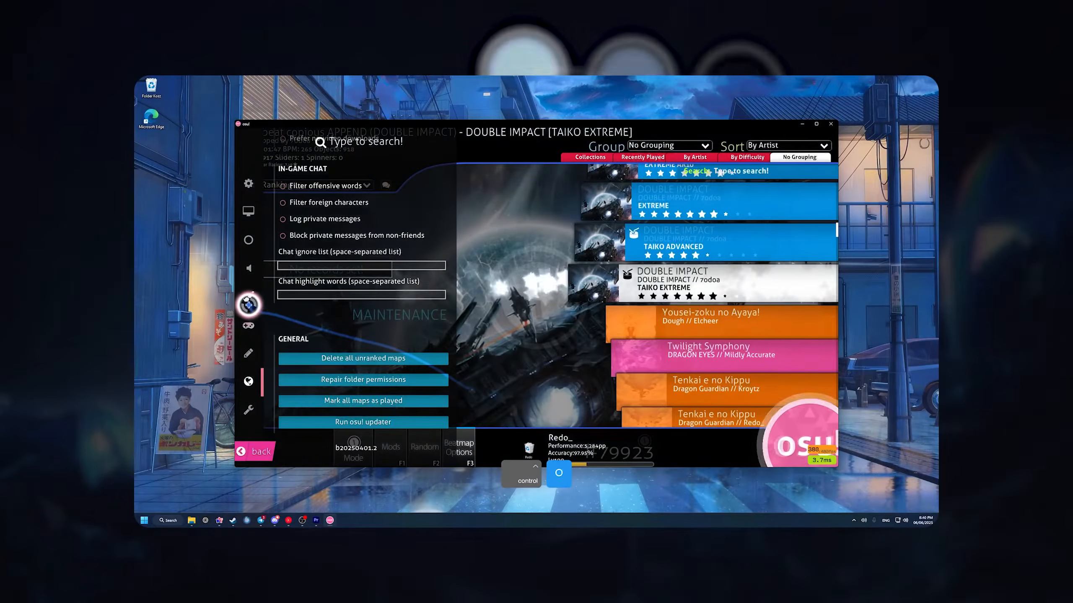
click(249, 301)
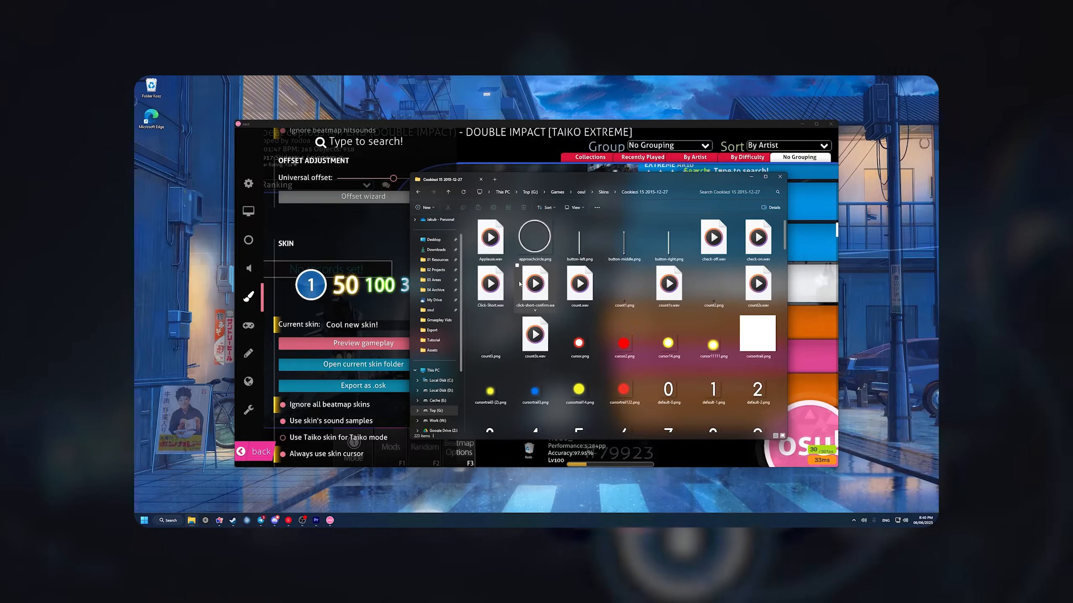
key(ctrl+c)
key(alt+Left)
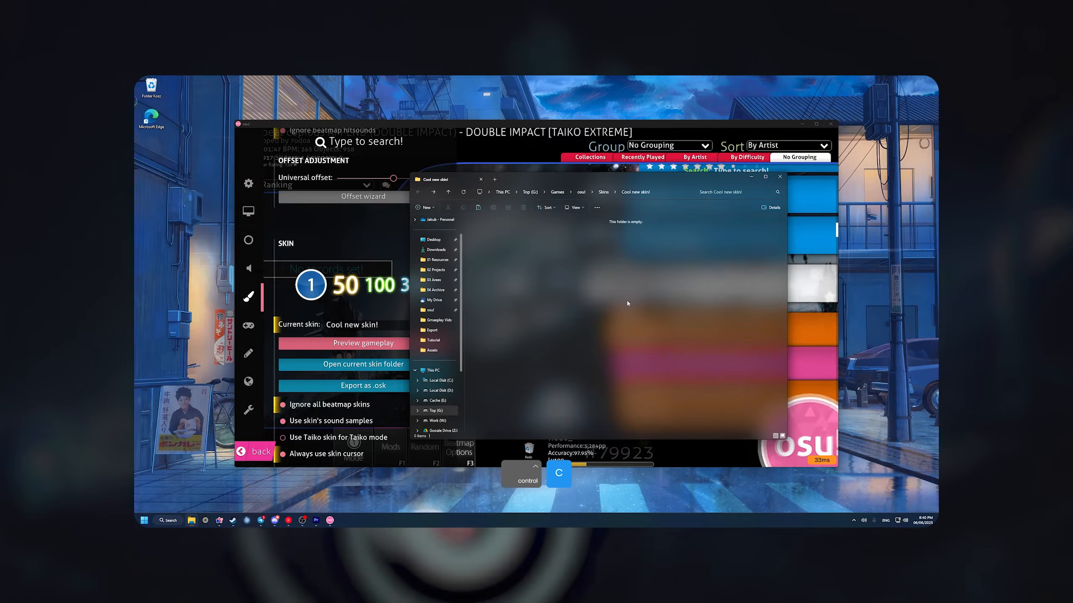
key(ctrl+v)
key(F2)
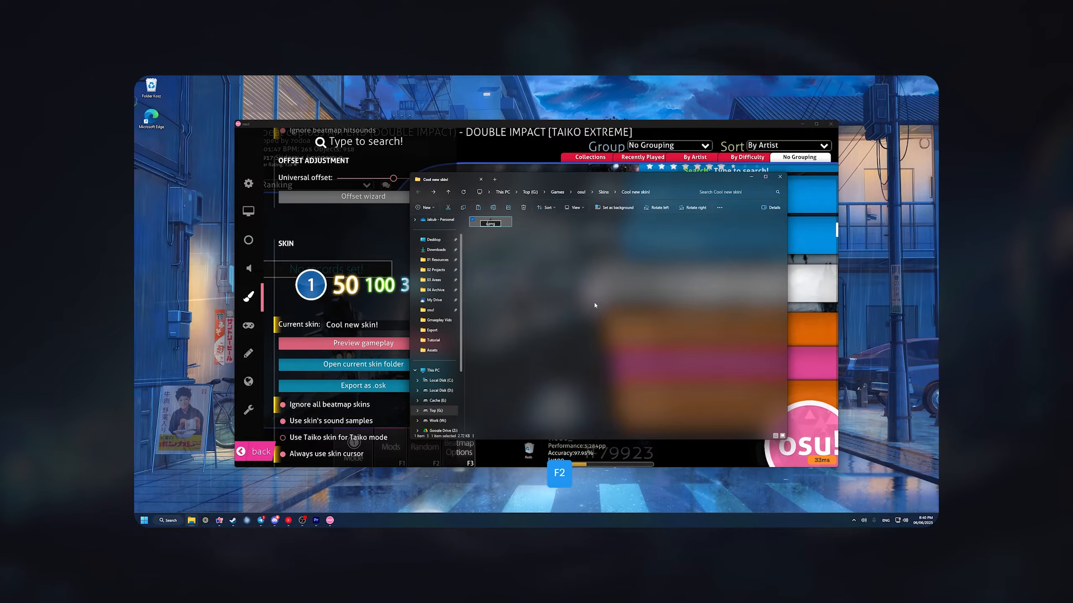
text(star2)
key(Return)
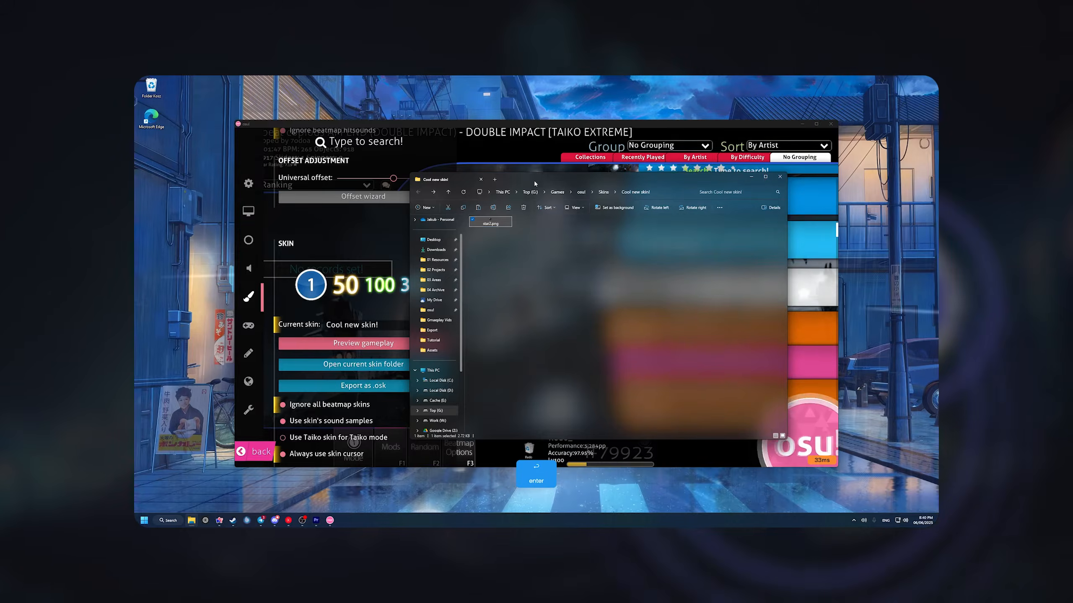
Step: Return to the osu! window, close the options, and reload the skin
click(529, 159)
key(Escape)
key(ctrl+alt+shift+s)
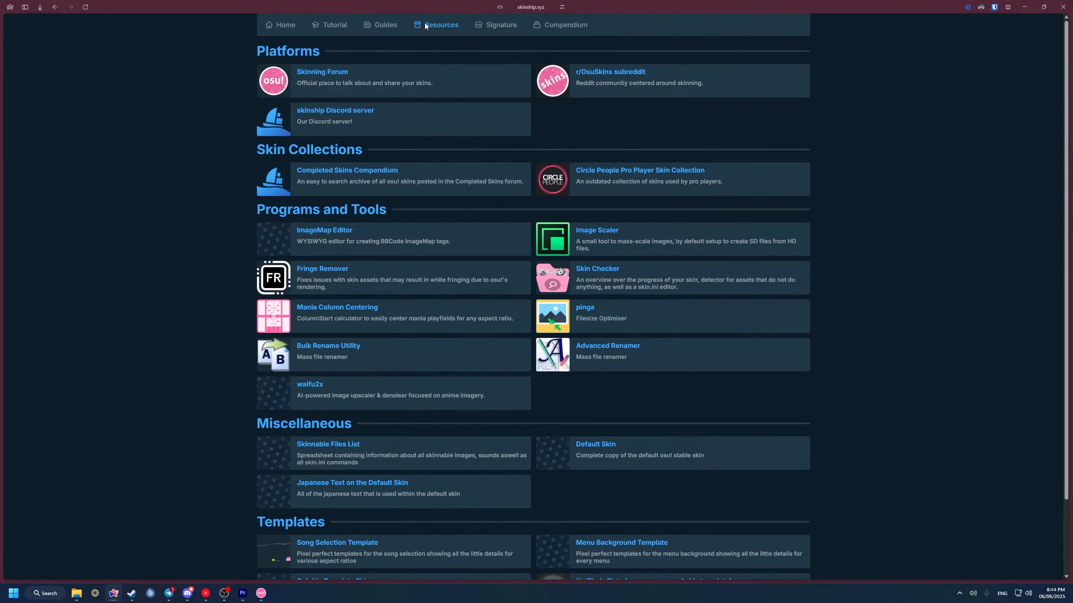
Step: Open the Song Selection Template from skinship.xyz's resources and expand its 16:9 version
scroll(347, 370, down, 3)
click(341, 472)
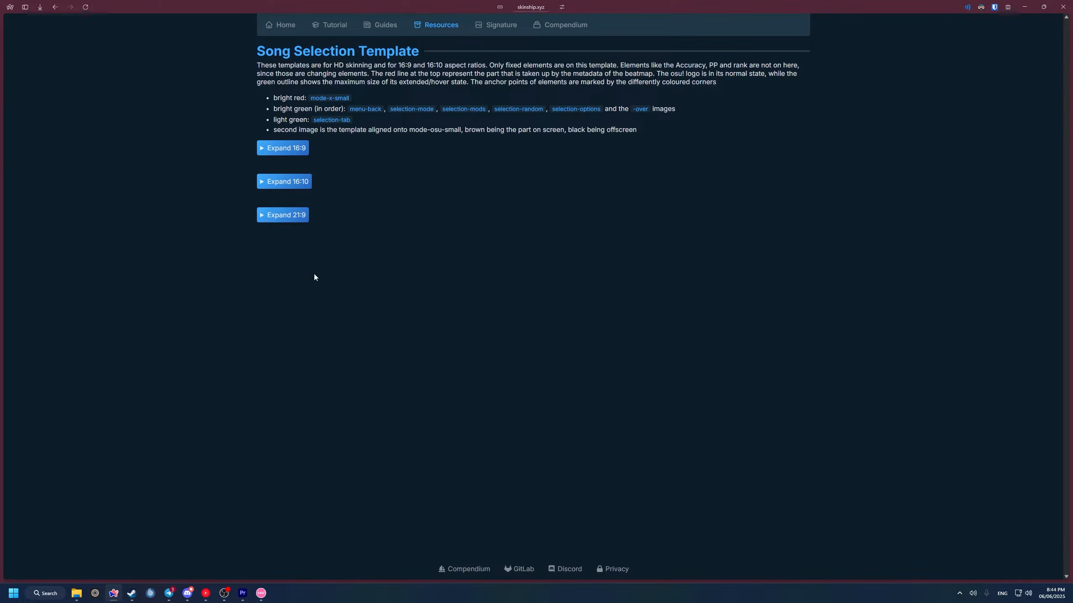
click(270, 149)
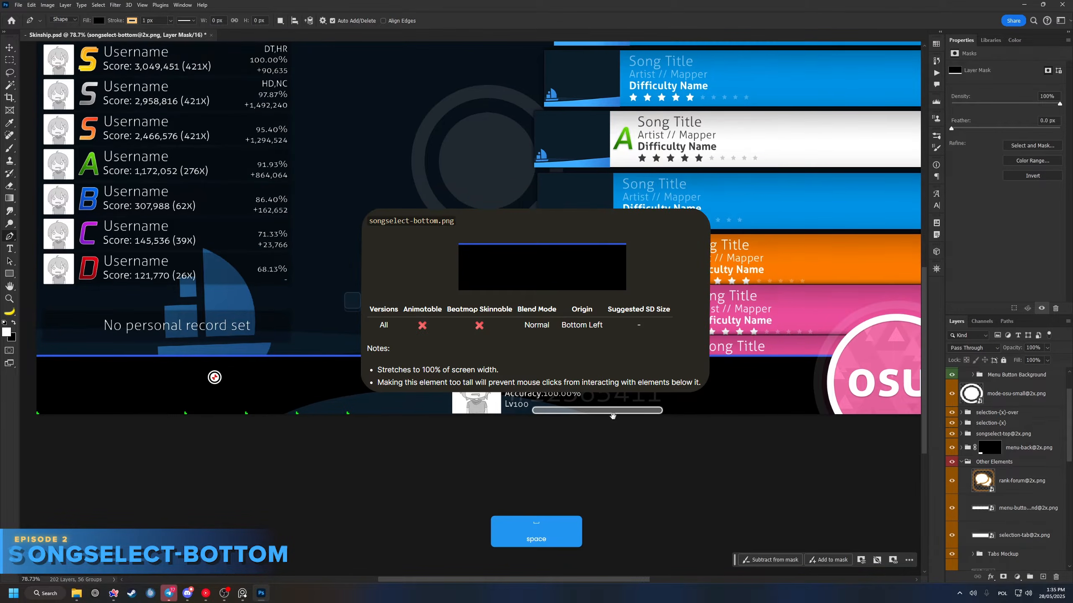
Step: Shape the anchor points and curves of Shape 2 in Skinship.psd into a smooth wave around the osu! logo
key(ctrl+t)
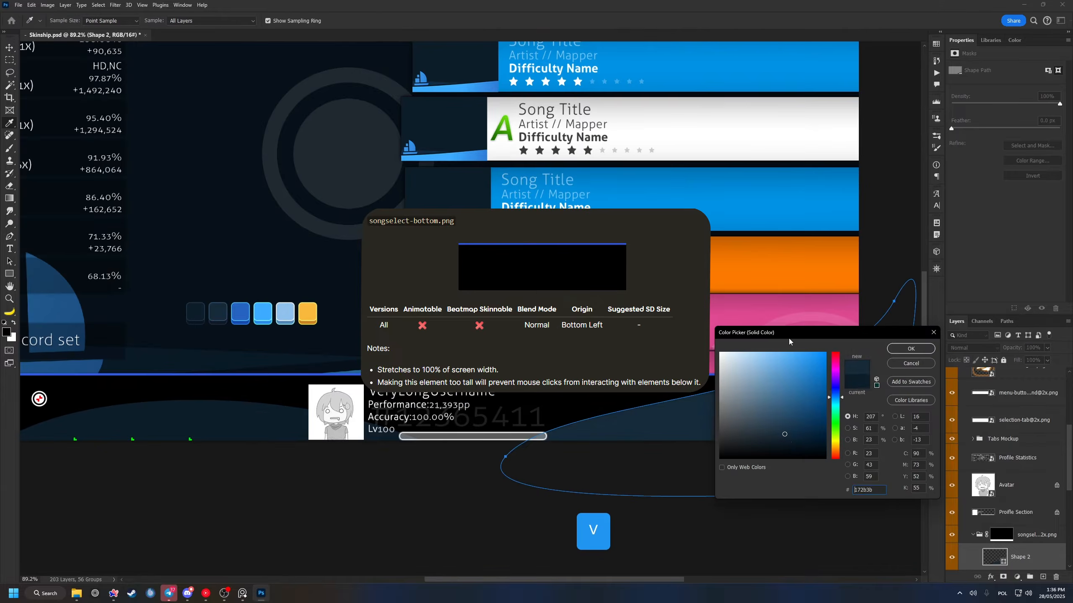
key(v)
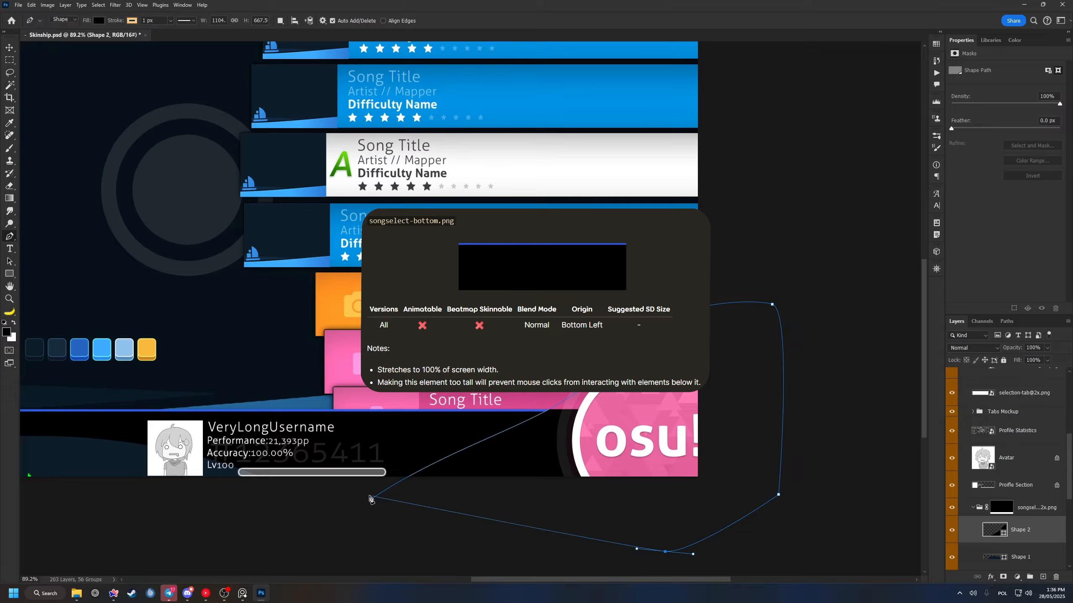
scroll(1020, 516, down, 2)
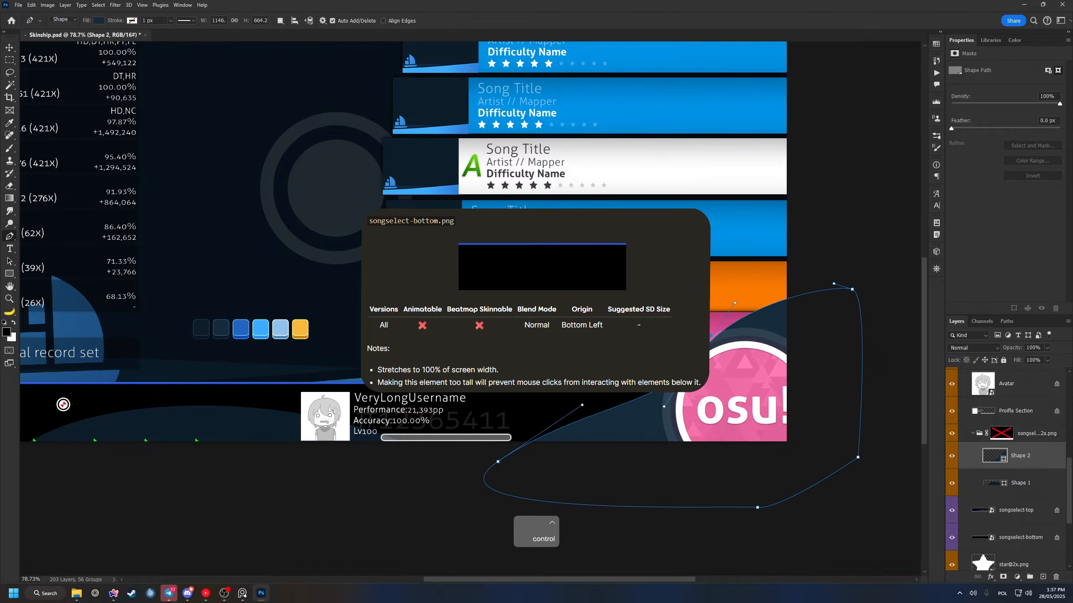
drag(711, 336, 700, 355)
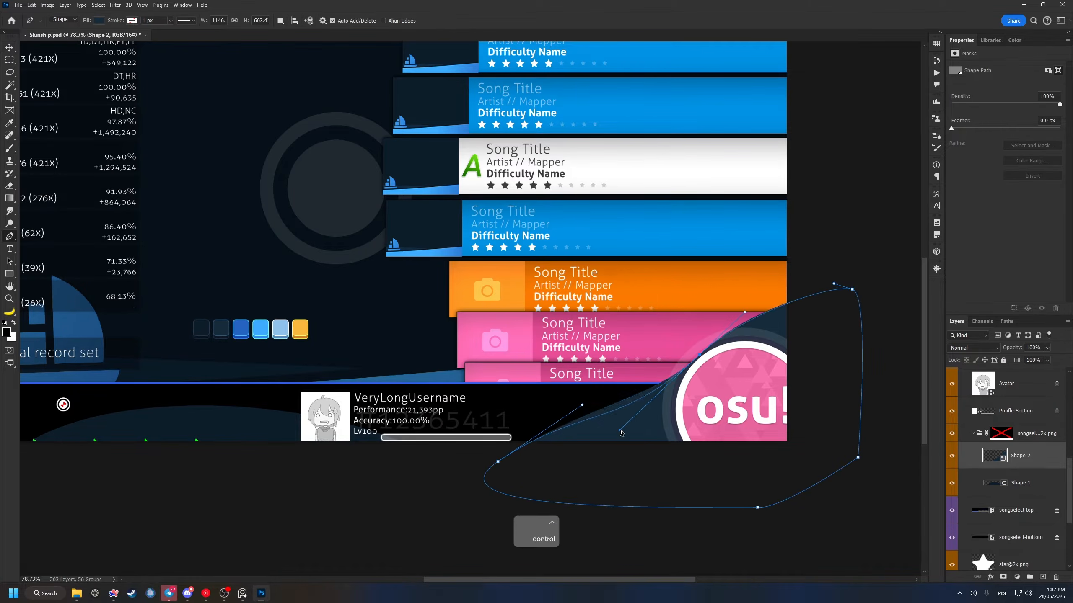
drag(652, 425, 620, 431)
drag(658, 359, 674, 341)
drag(895, 188, 893, 252)
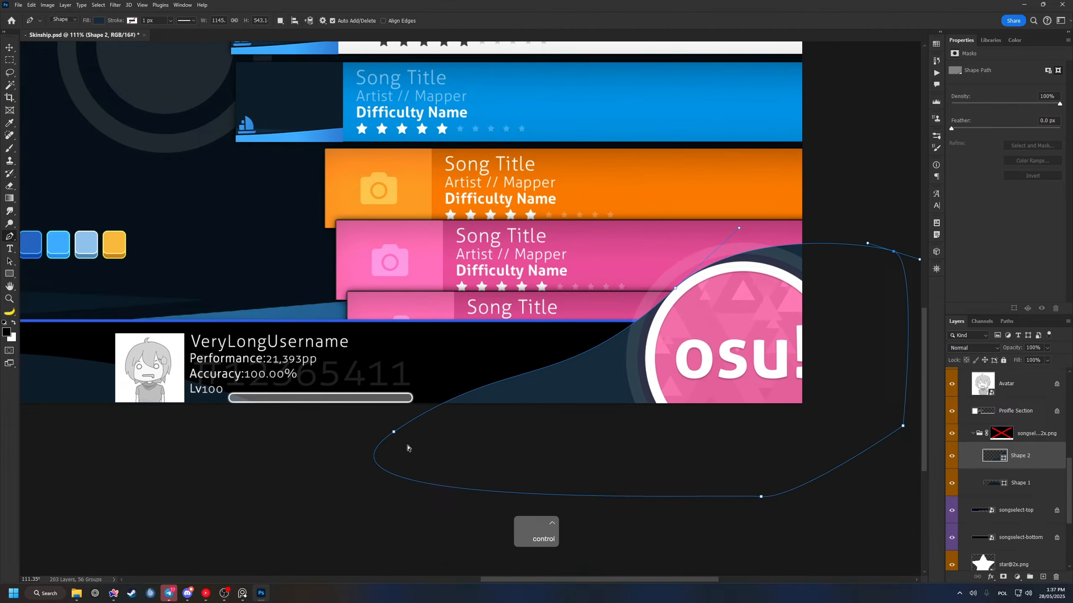
drag(569, 407, 395, 421)
drag(396, 422, 503, 454)
Step: Arrange the layers around the selection-mode overlay group and adjust the placement of the bottom bar artwork
key(v)
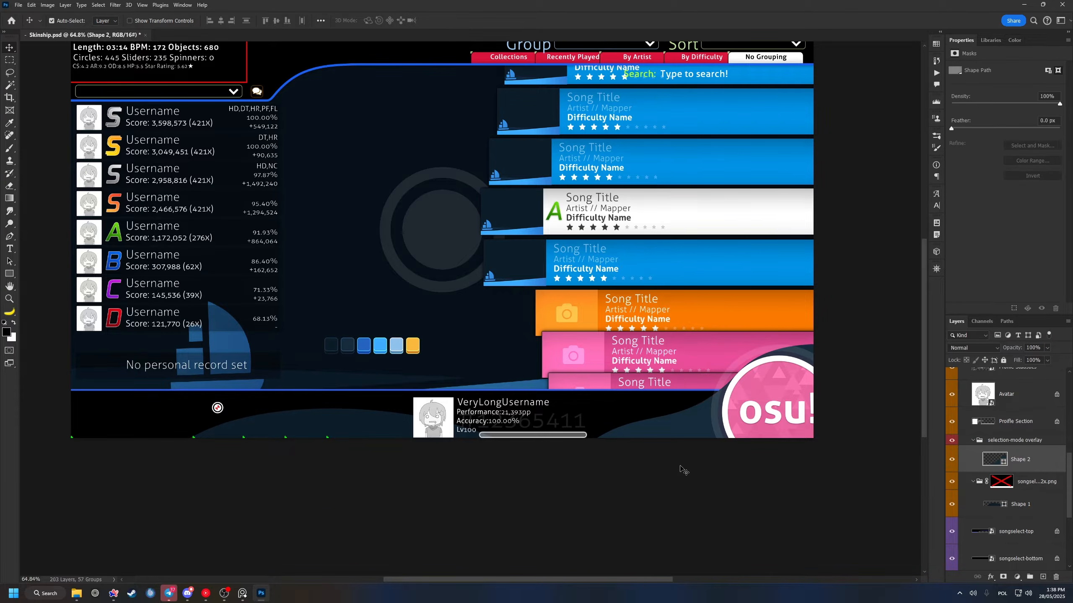
mouse_move(996, 436)
mouse_down()
mouse_move(1013, 456)
mouse_move(1018, 439)
mouse_up()
drag(671, 473, 714, 512)
mouse_move(452, 484)
mouse_down()
mouse_move(474, 484)
mouse_move(473, 451)
mouse_move(502, 442)
mouse_up()
Step: Draw a rectangle shape in the song selection mockup and adjust it
key(u)
drag(402, 272, 513, 431)
drag(506, 424, 480, 397)
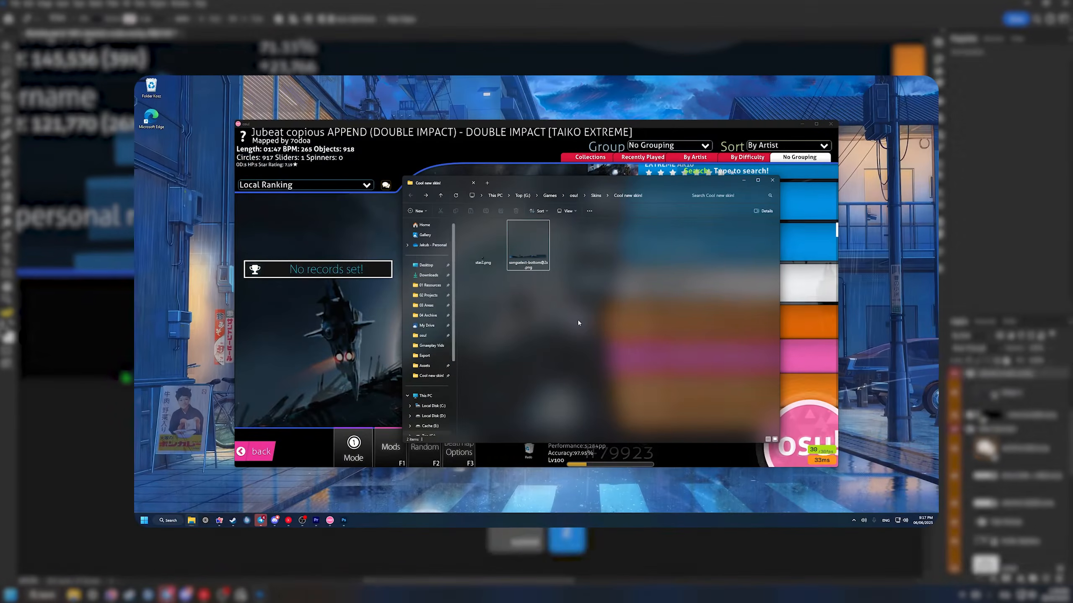
key(ctrl+alt+shift+s)
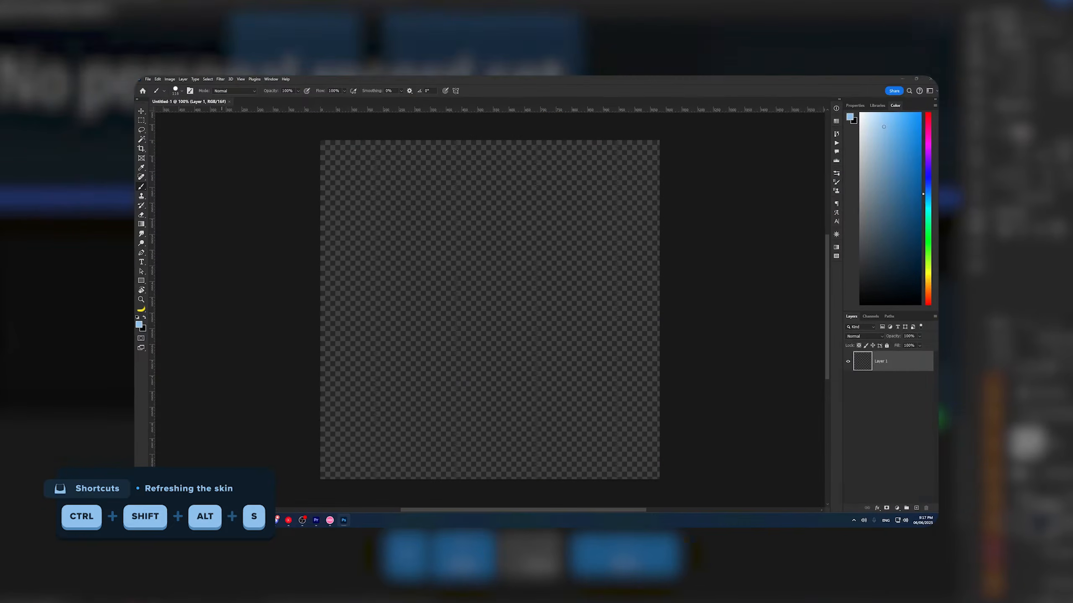
mouse_move(191, 520)
click(218, 484)
drag(532, 247, 382, 104)
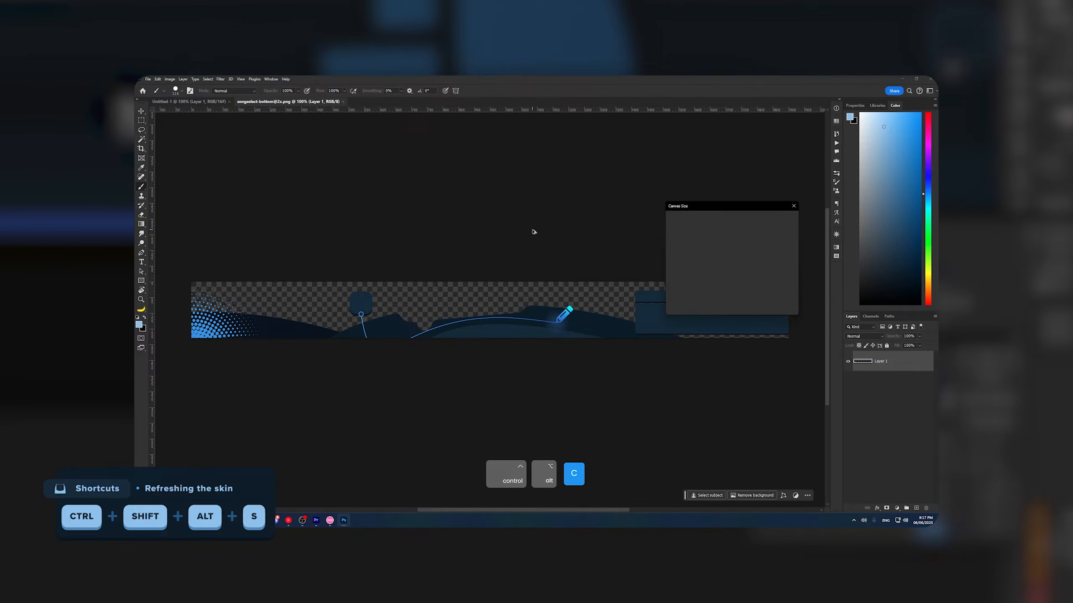
click(729, 247)
text(2)
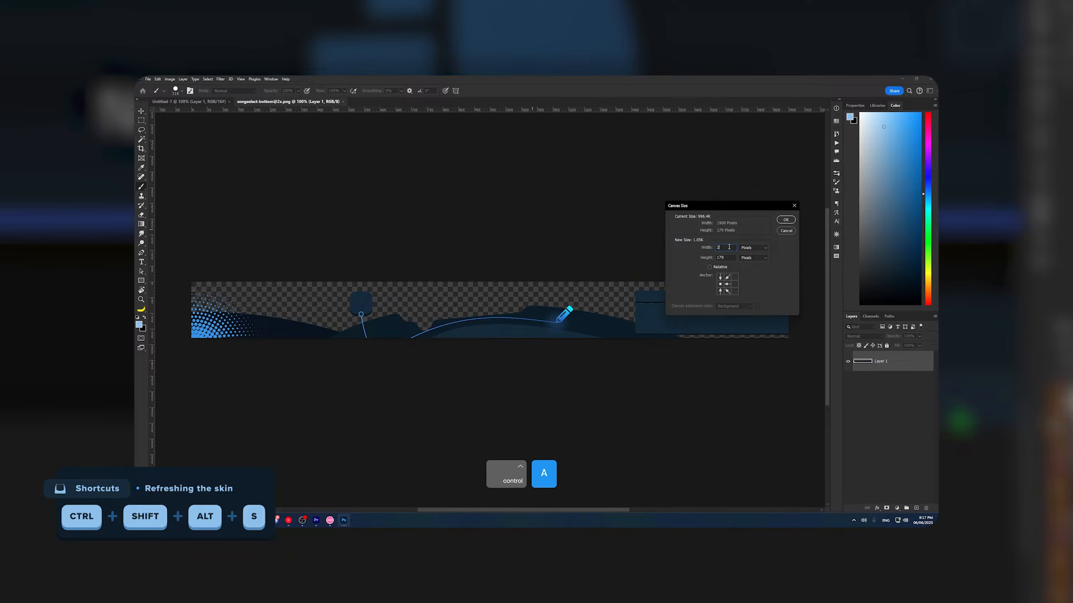
text(732)
key(Return)
drag(630, 292, 568, 297)
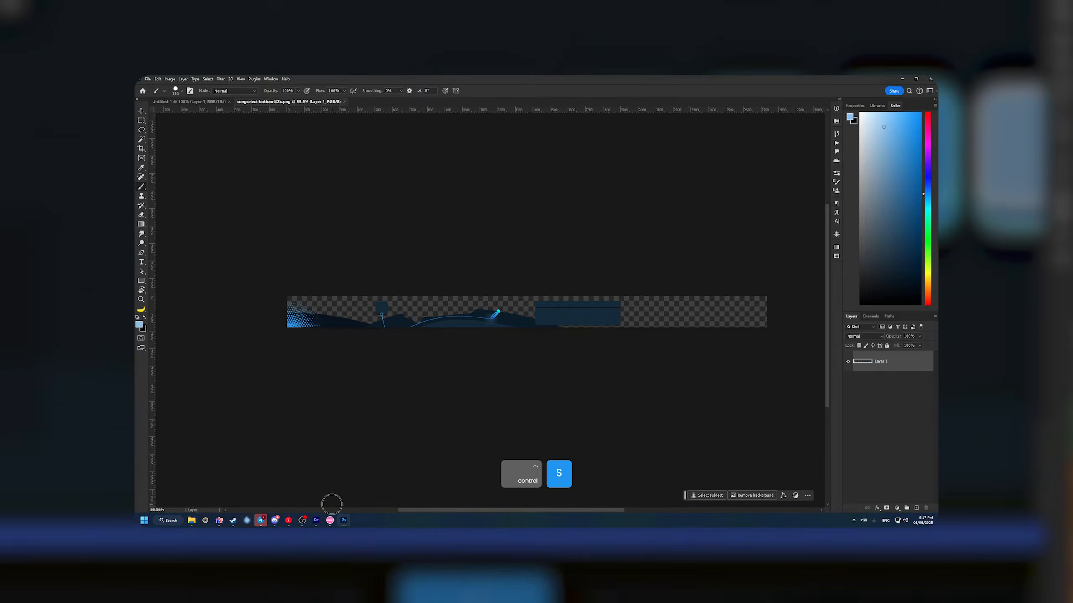
click(329, 520)
key(ctrl+shift+alt+s)
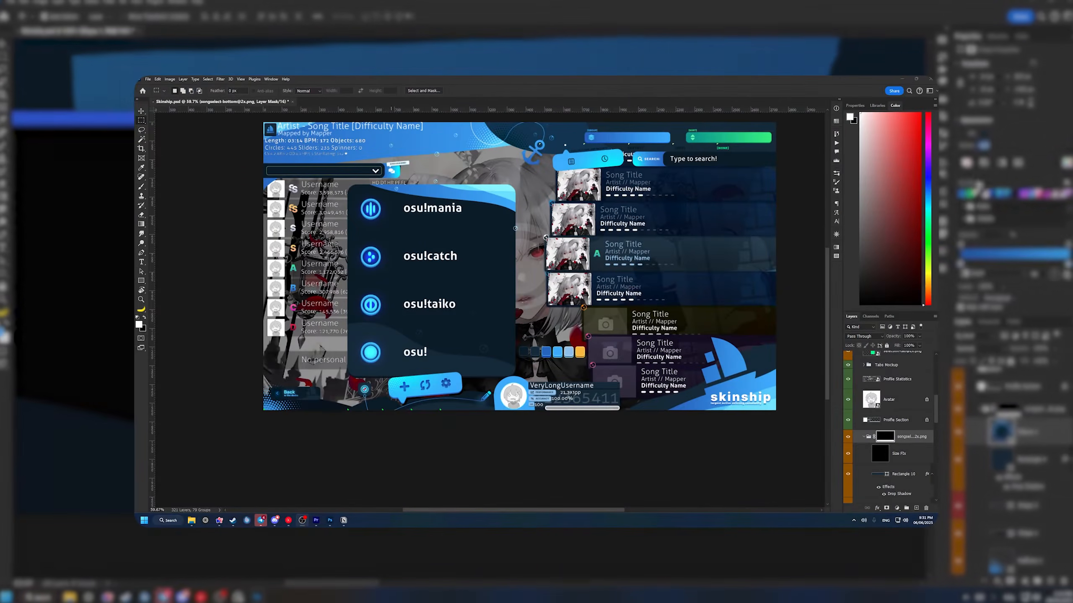
click(903, 438)
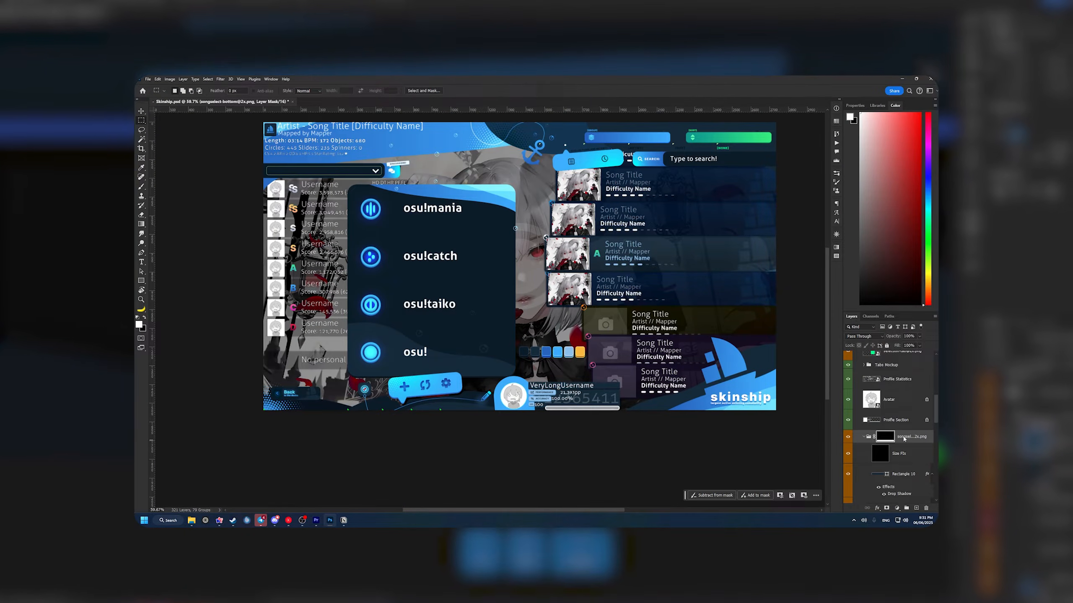
right_click(904, 439)
click(894, 212)
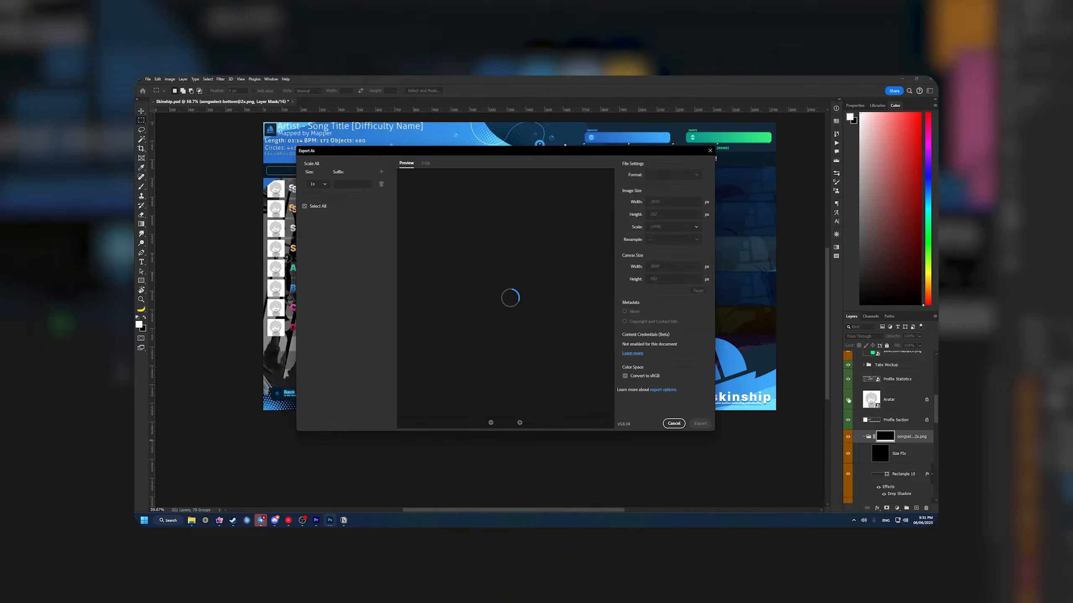
click(667, 175)
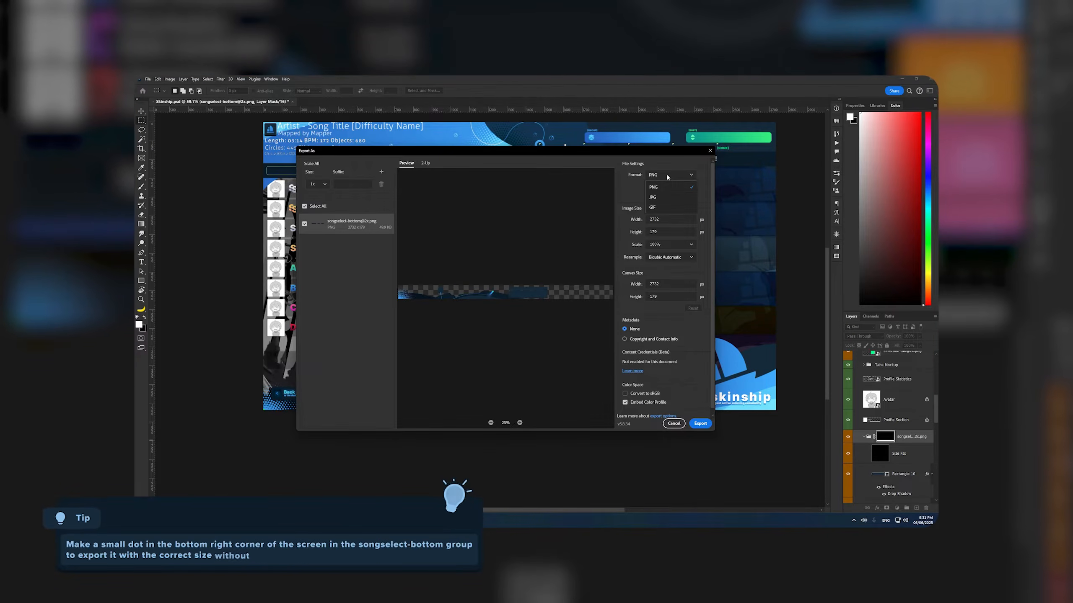
click(648, 187)
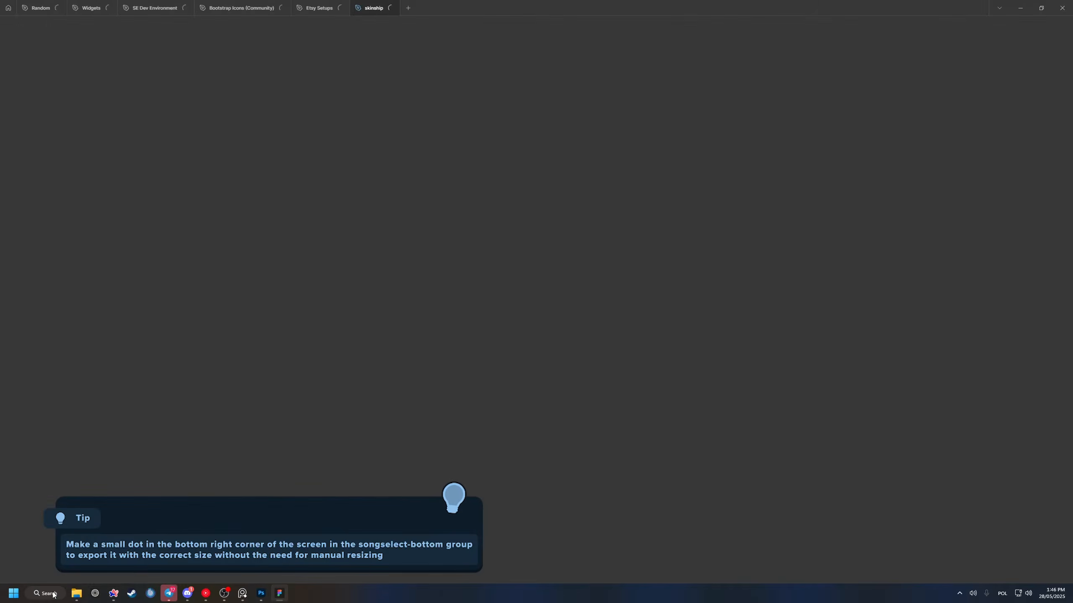
Step: Switch to Figma and add a 1x PNG export setting to the songselect-bottom@2x frame
right_click(724, 283)
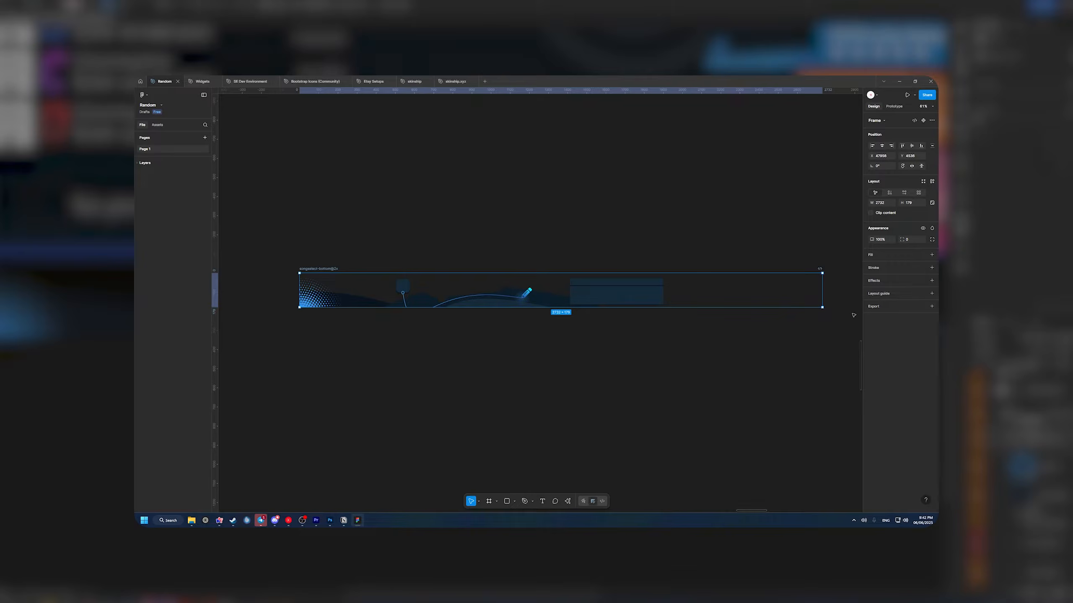
click(931, 306)
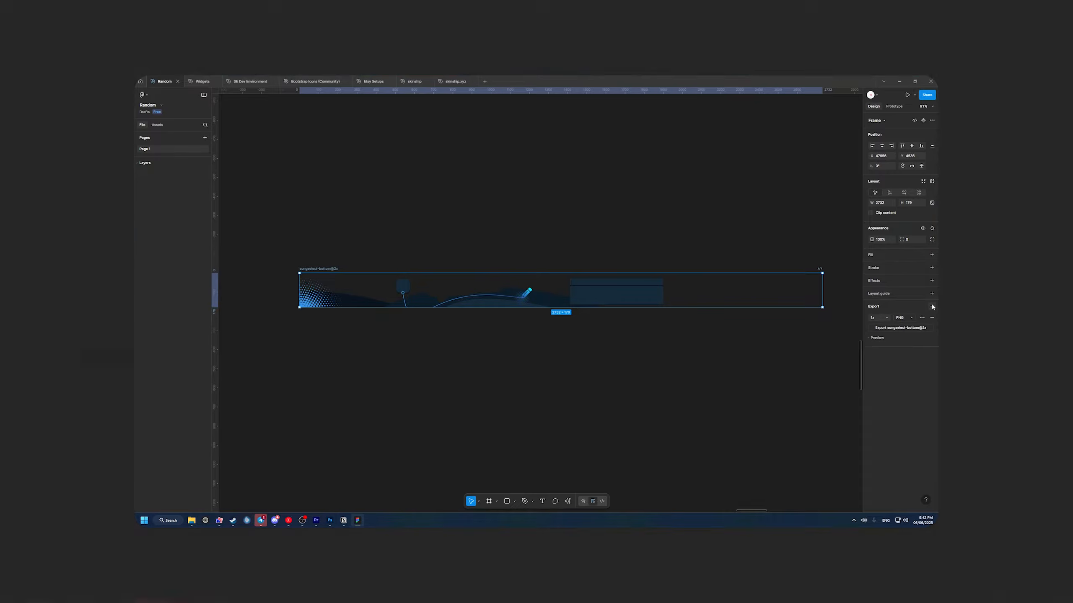
Step: Open the export format choice for the songselect-bottom@2x frame
click(907, 317)
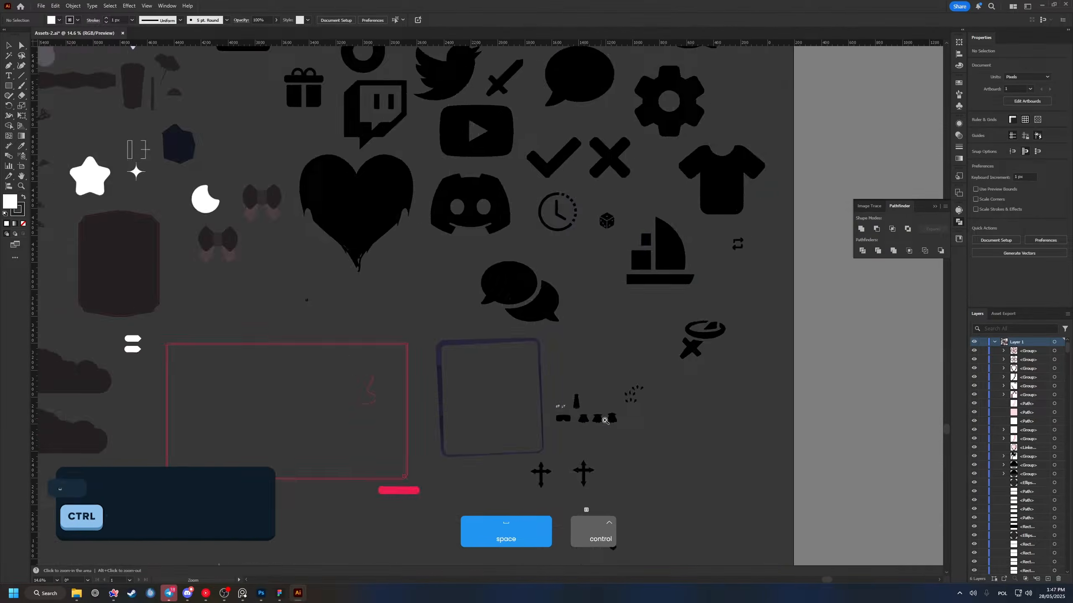
Step: Switch to Illustrator and copy the pencil icon from the Assets-2.ai icon collection
scroll(660, 353, down, 3)
mouse_move(142, 459)
mouse_down()
mouse_move(603, 314)
mouse_move(85, 423)
mouse_up()
scroll(635, 384, up, 5)
drag(635, 383, 134, 167)
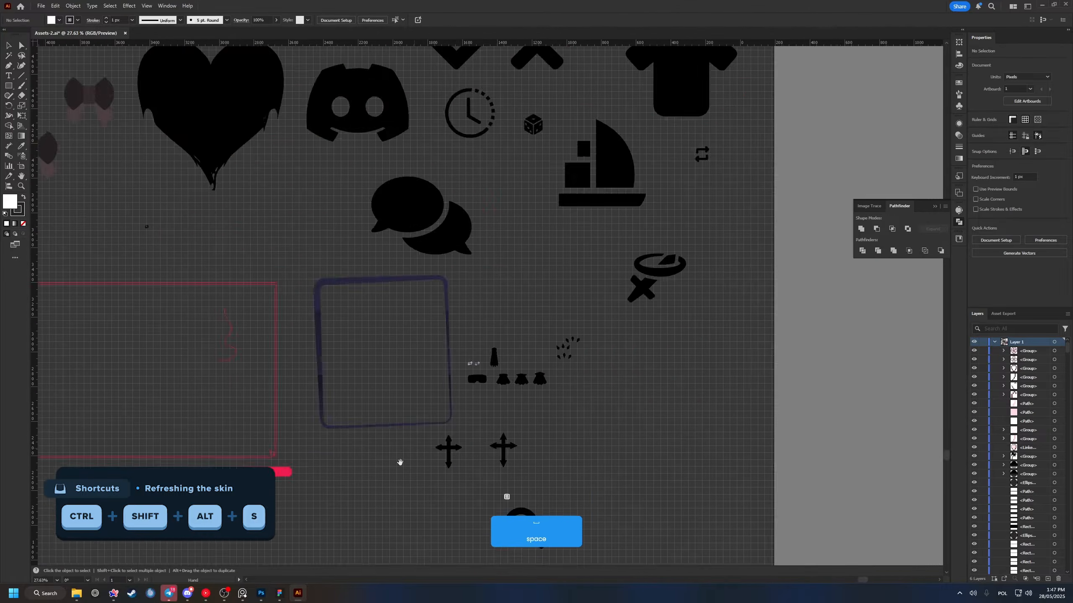
drag(591, 85, 401, 529)
click(513, 359)
key(ctrl+c)
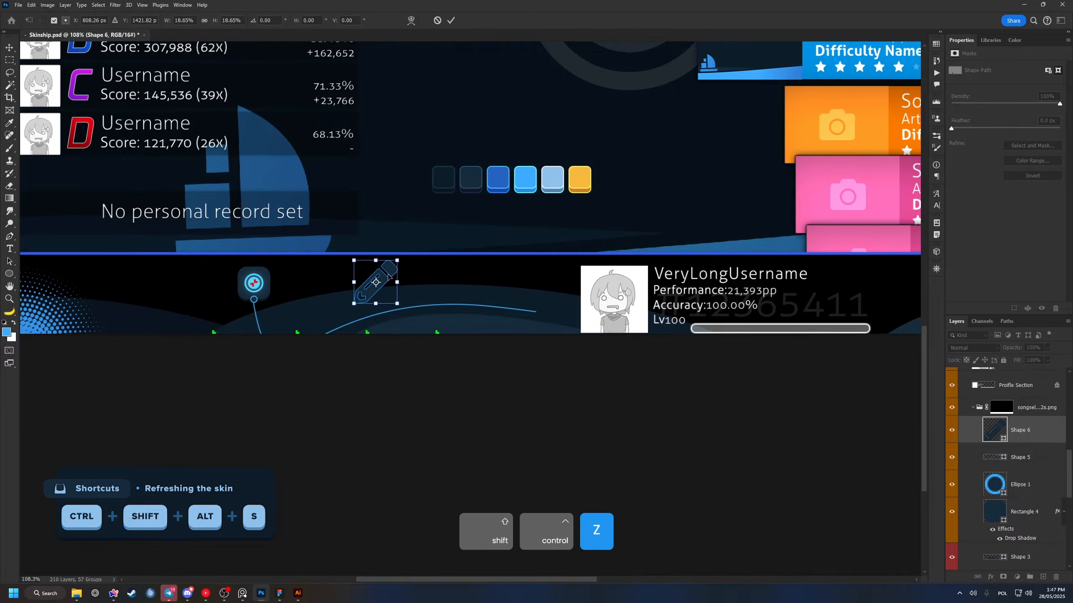
Step: Place the pasted pencil shape, scaled to about 35 px, at the right end of the curved line in the bottom bar
drag(388, 277, 568, 284)
key(Return)
scroll(533, 283, up, 8)
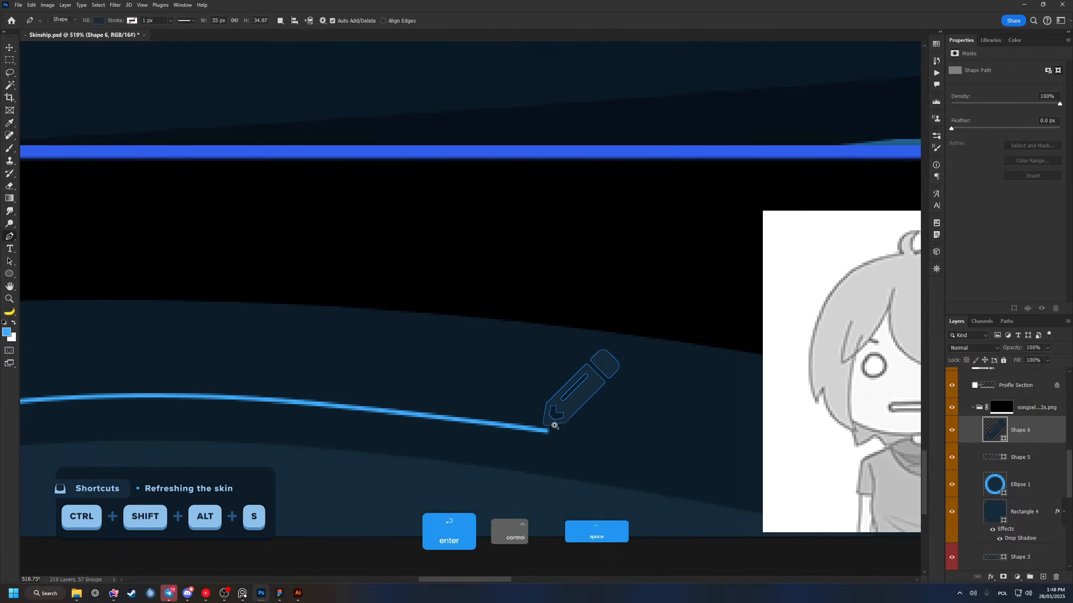
Step: Give the pencil shape a blue gradient fill and add a new empty layer clipped to it
key(v)
scroll(608, 429, down, 5)
scroll(576, 384, up, 2)
key(u)
click(99, 21)
click(86, 38)
click(1043, 577)
alt+click(1020, 443)
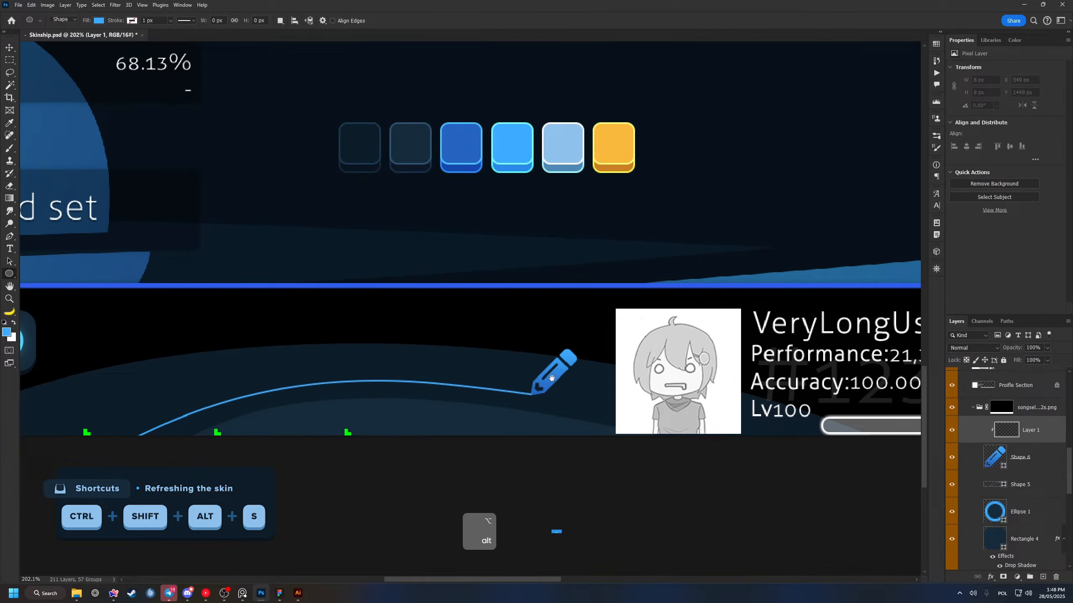
Step: Brush a soft cyan highlight onto the pencil's eraser end on the clipped layer
key(b)
click(580, 344)
scroll(595, 350, down, 5)
scroll(585, 382, up, 7)
Step: Draw a circle about 134 px wide around the pencil, above the curved line's layer, and move it downward
click(1021, 485)
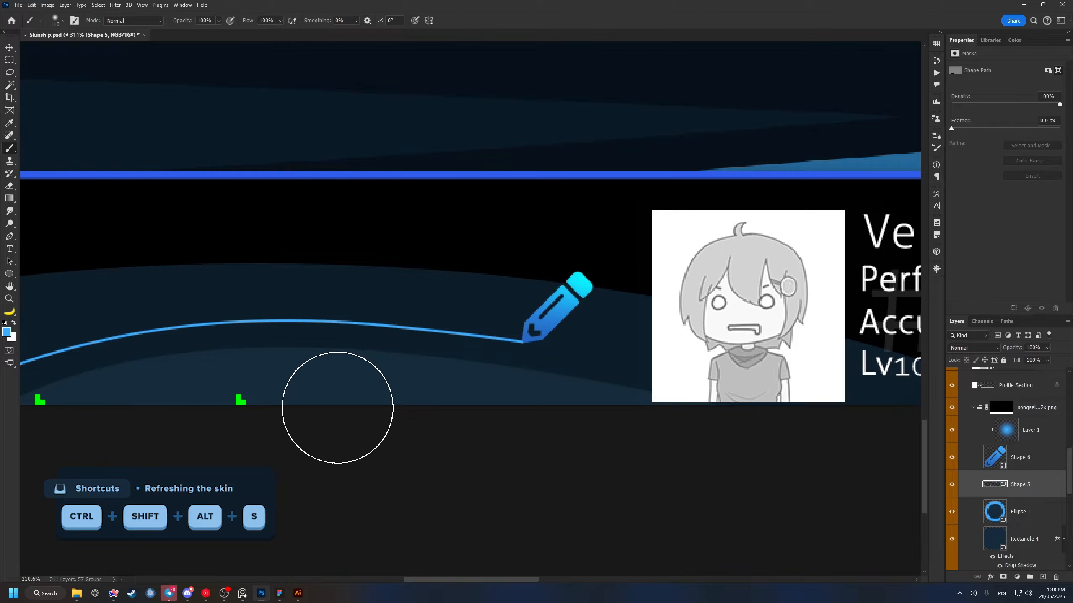
click(9, 273)
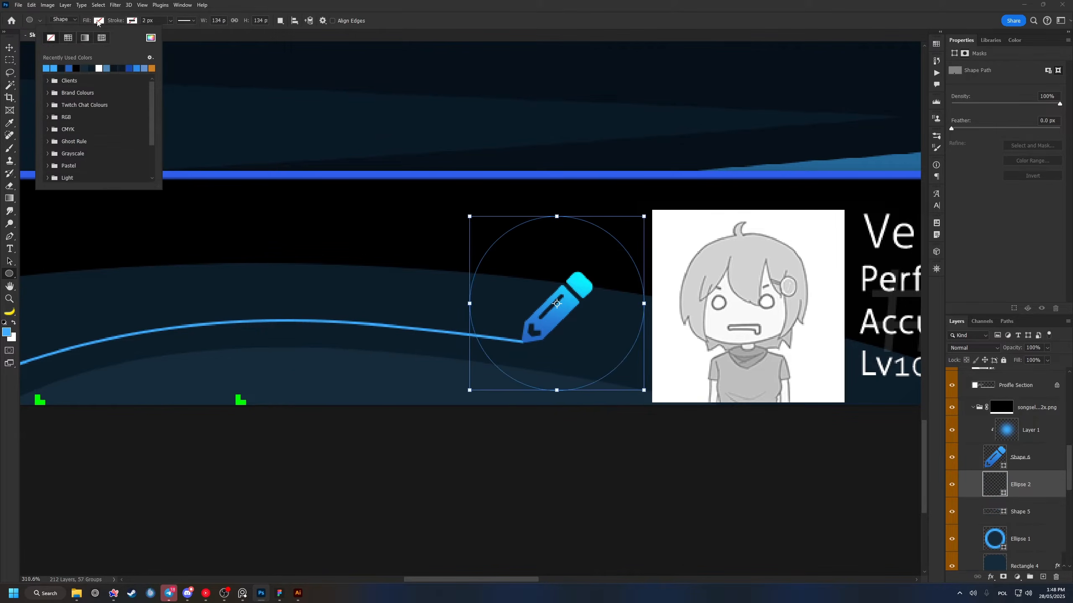
key(Escape)
key(v)
scroll(539, 263, down, 3)
drag(547, 285, 553, 338)
scroll(539, 263, up, 2)
Step: Apply the Color Halftone filter to the circle with a screen angle of 45
click(115, 5)
mouse_move(140, 145)
click(241, 145)
key(Tab)
text(45)
key(Return)
Step: Change the circle's fill inside its smart object, then save and close the smart object's contents
double_click(994, 485)
click(975, 137)
key(ctrl+s)
key(ctrl+w)
double_click(1040, 512)
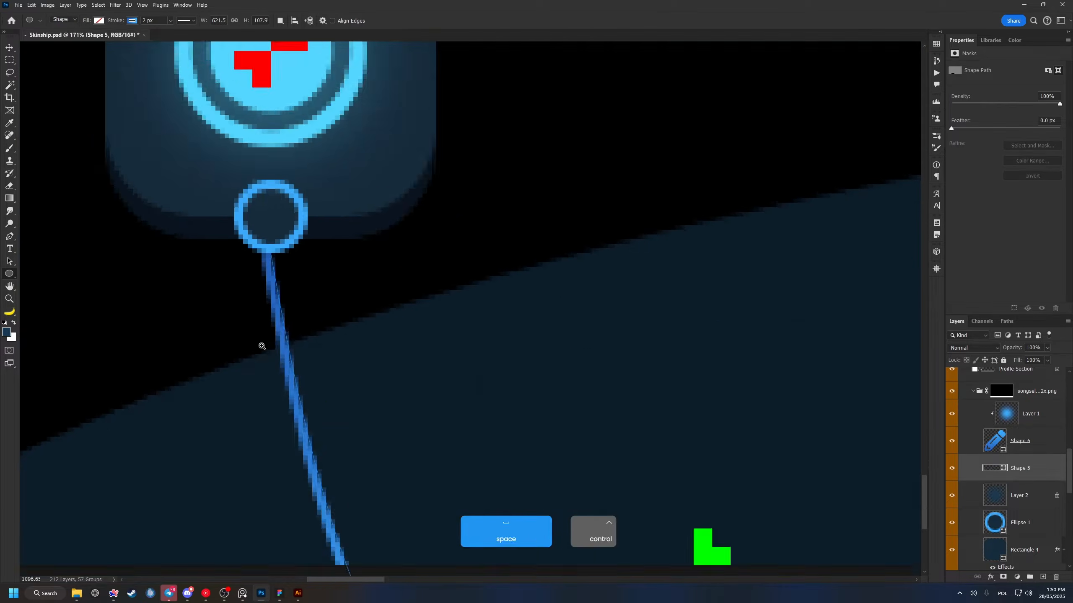
key(v)
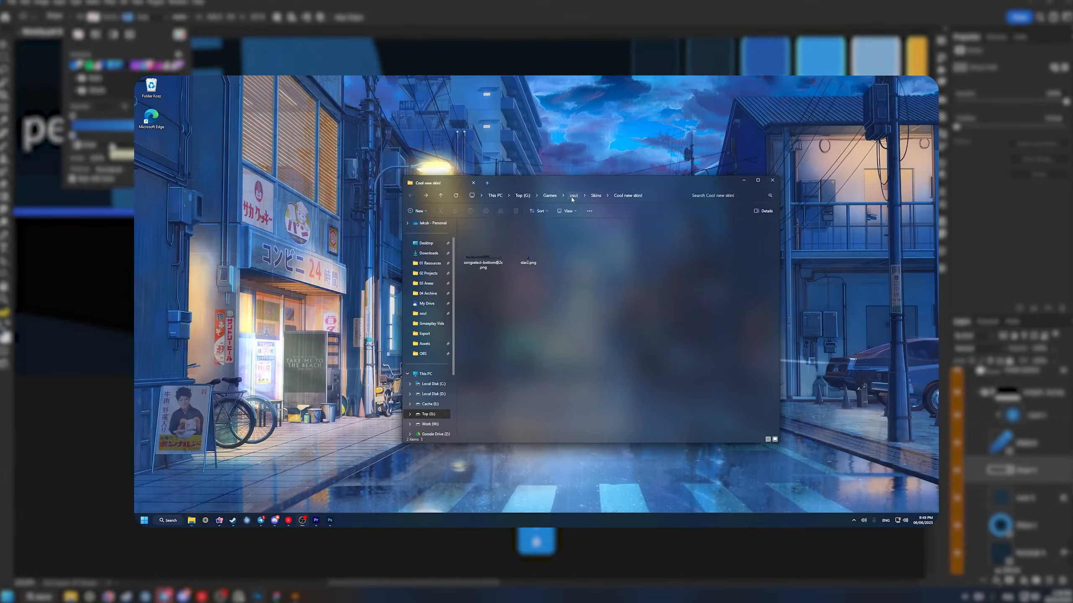
Step: Switch to File Explorer and open the user's configuration .cfg file from the osu! folder
scroll(503, 323, down, 6)
double_click(490, 355)
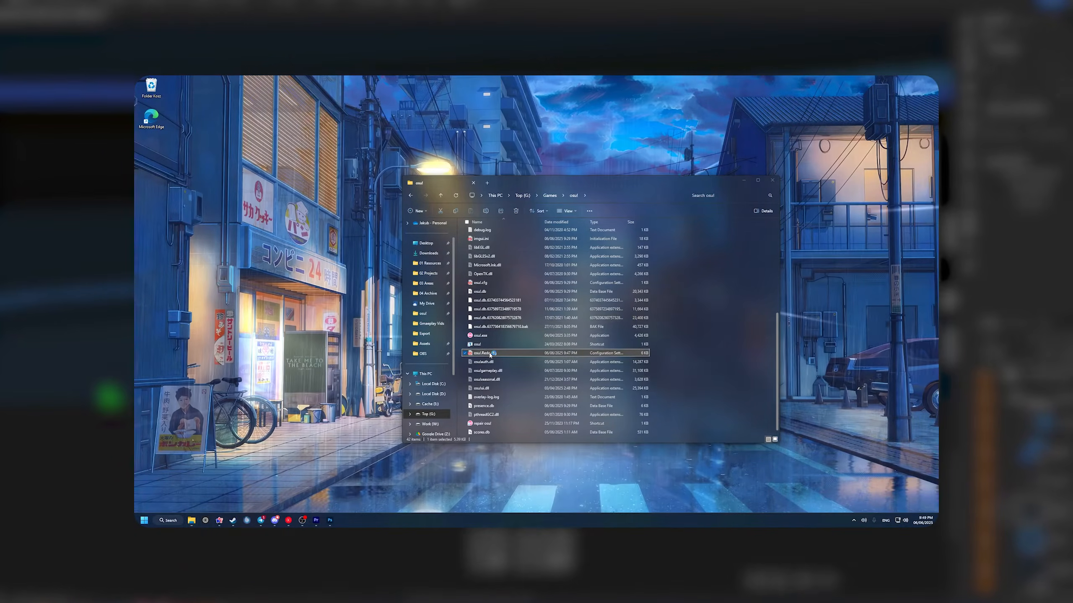
click(489, 352)
Step: Find HighResolution in the configuration file, set it to 1 and save the file
key(ctrl+f)
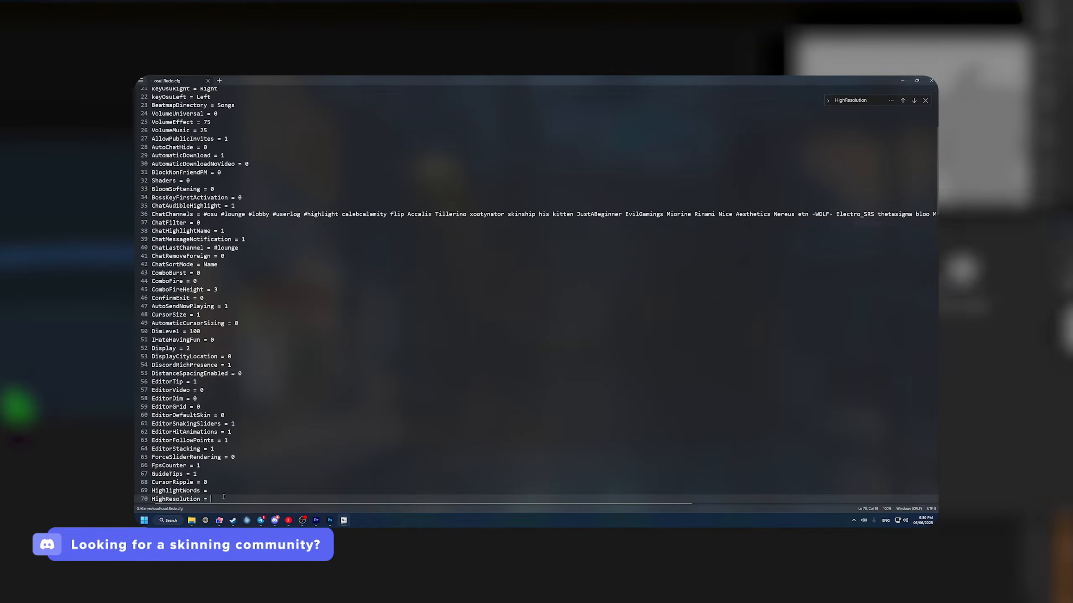
key(BackSpace)
text(1)
key(ctrl+s)
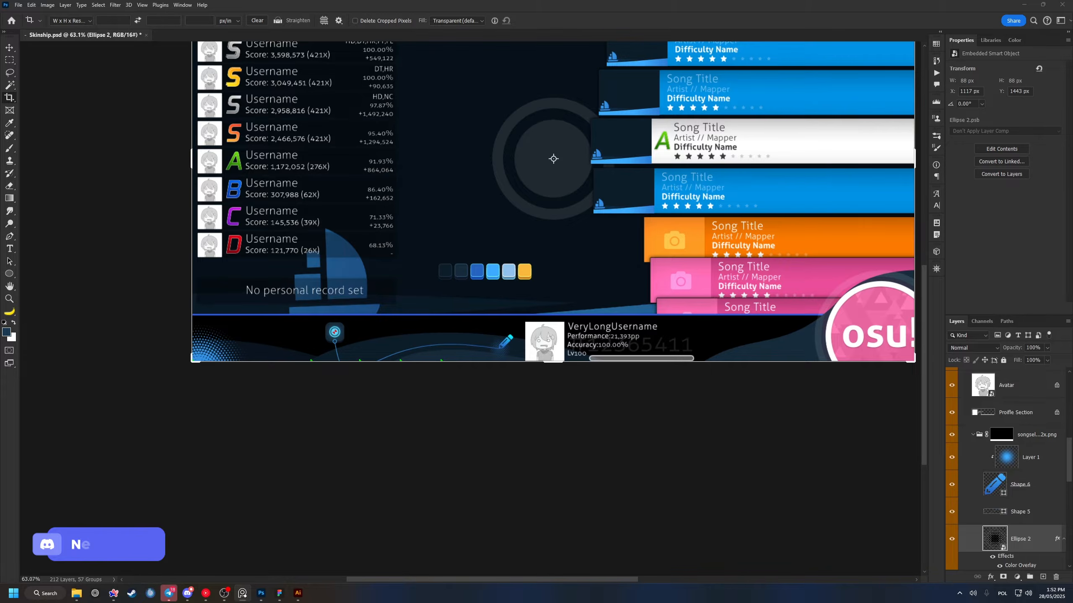
Step: Switch back to Skinship.psd and transform the halftone dot pattern in the bottom bar's left corner
key(v)
ctrl+click(204, 355)
scroll(204, 364, up, 5)
drag(204, 364, 473, 245)
scroll(355, 351, down, 5)
key(ctrl+t)
mouse_move(383, 348)
mouse_down()
mouse_move(344, 380)
mouse_move(394, 335)
mouse_up()
key(Return)
Step: Shift the dark blue hill shapes sideways within the bottom bar
ctrl+click(591, 253)
drag(435, 292, 467, 292)
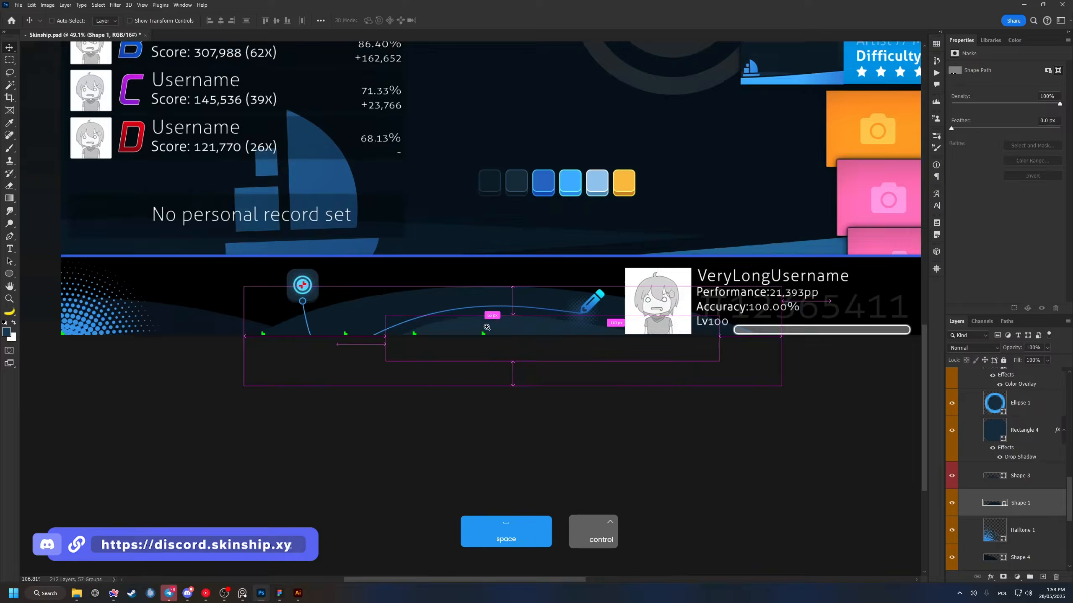
drag(296, 287, 367, 298)
click(347, 274)
drag(397, 296, 254, 318)
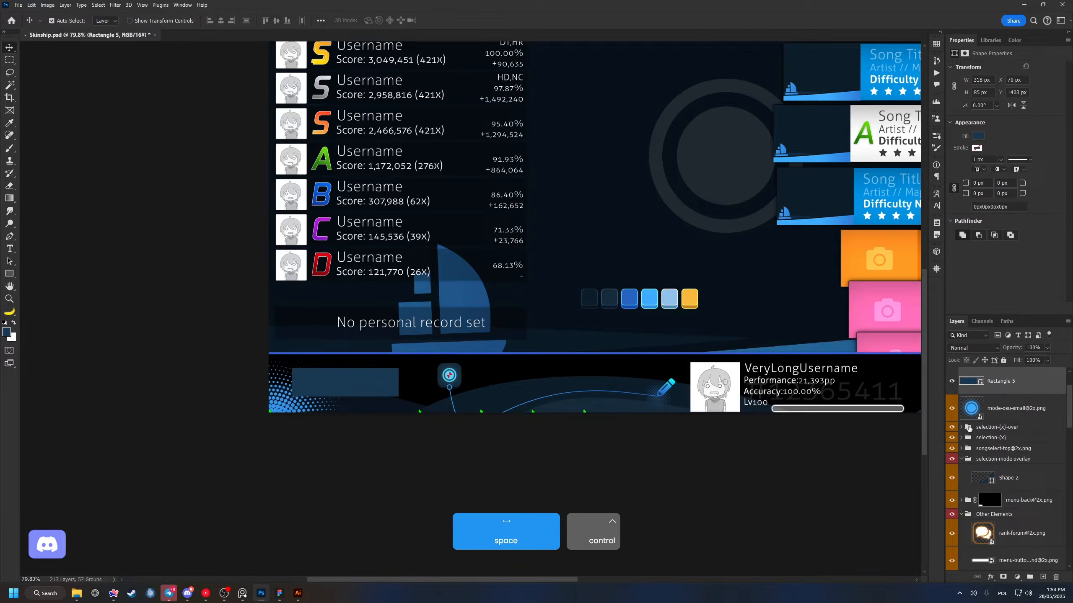
click(1005, 414)
key(ctrl+t)
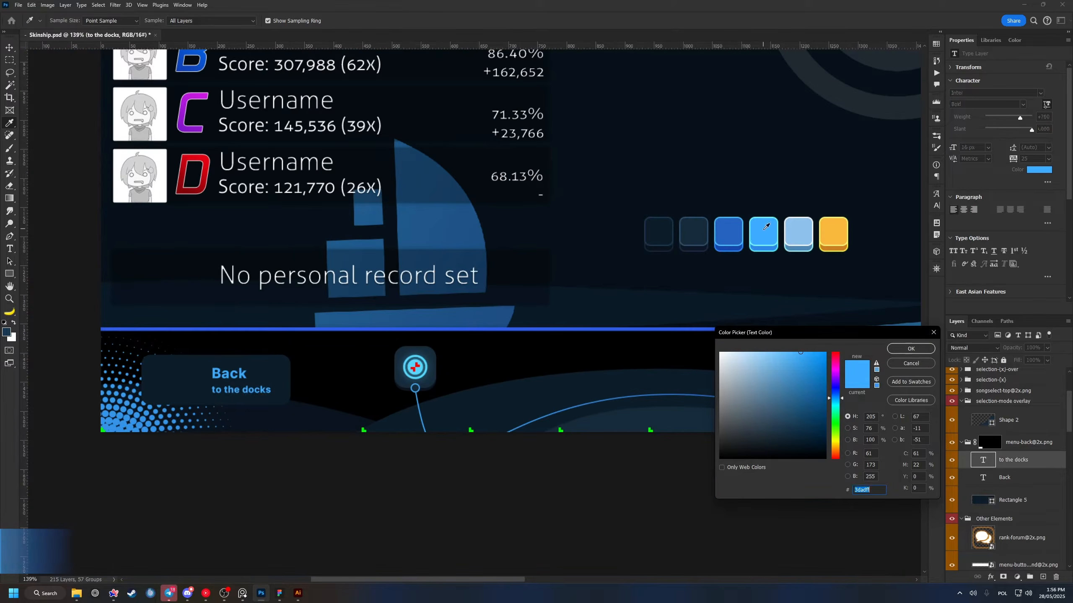
key(v)
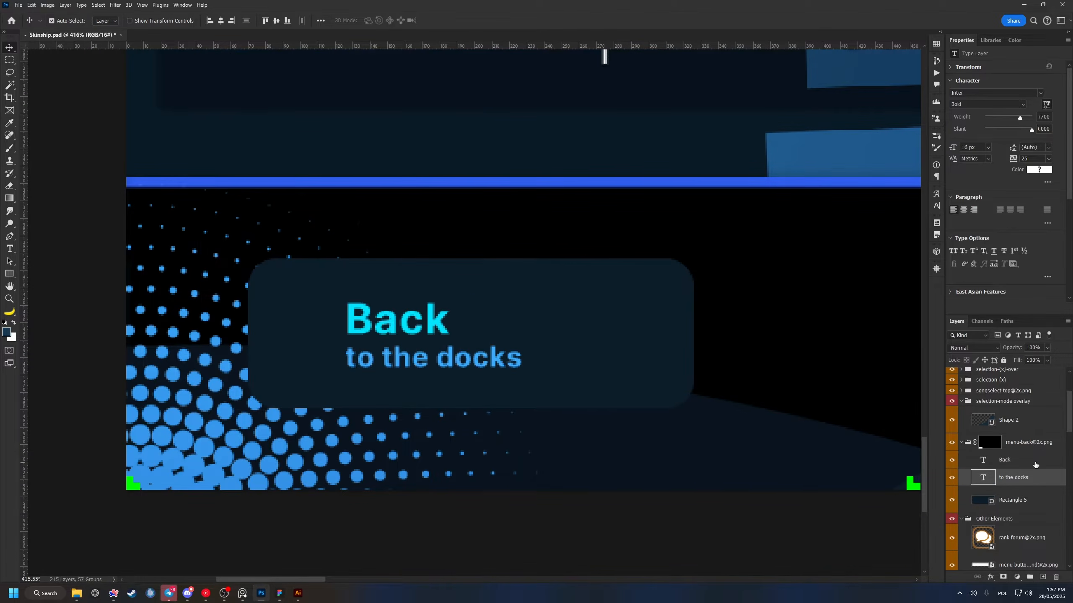
Step: Add layer effects to the back button's parts: a glowing shadow on "Back", an inner shadow on the small square, a drop shadow on the arrow
double_click(1034, 462)
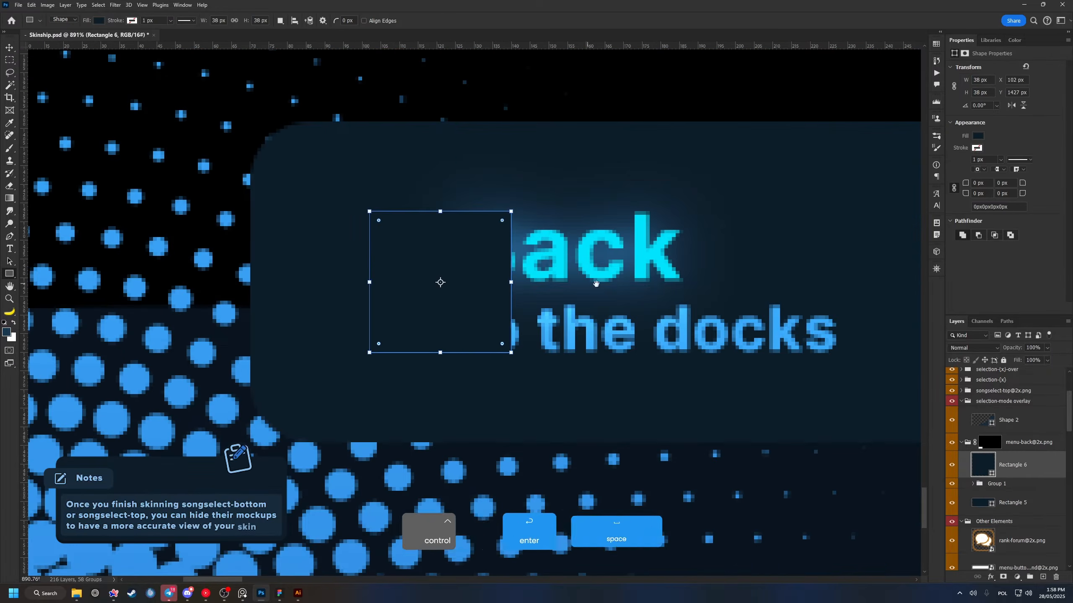
double_click(1031, 473)
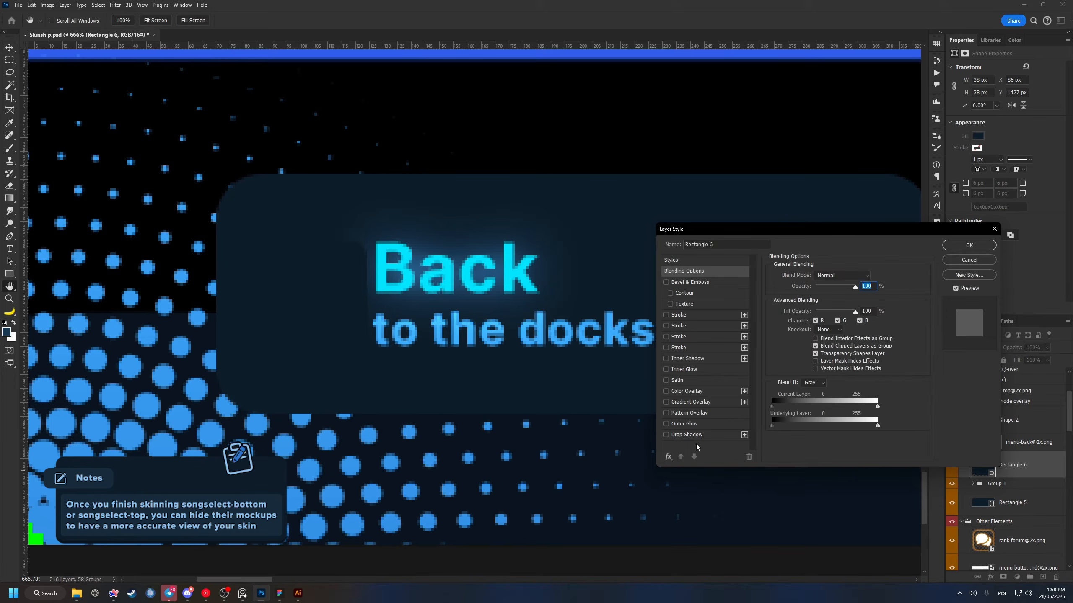
click(687, 358)
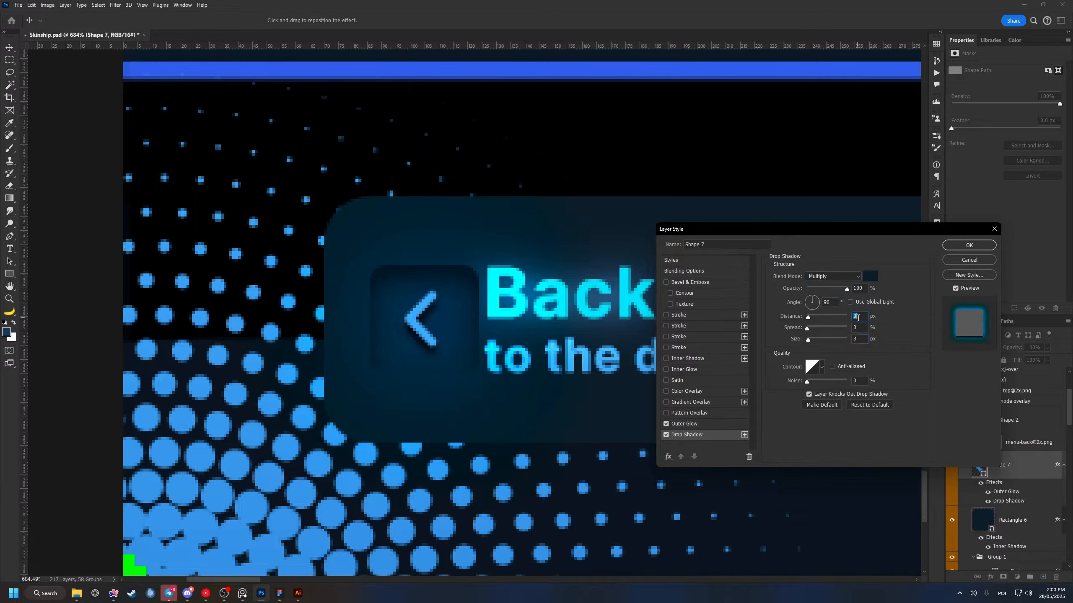
double_click(857, 359)
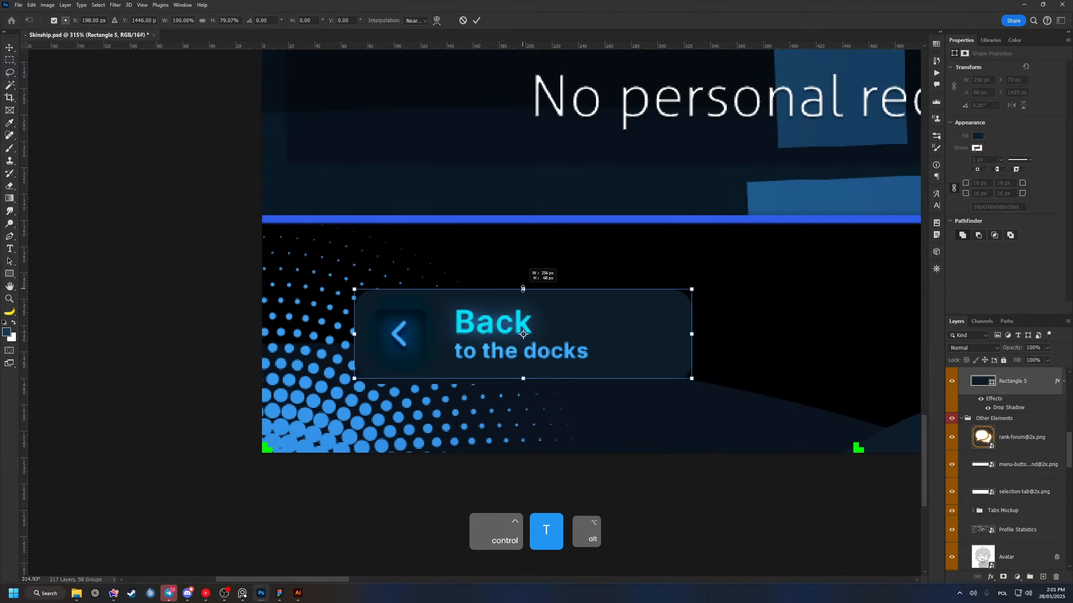
Step: Resize the back button's background rectangle to about 282 by 70 px
scroll(510, 285, up, 5)
scroll(510, 284, down, 4)
key(ctrl+t)
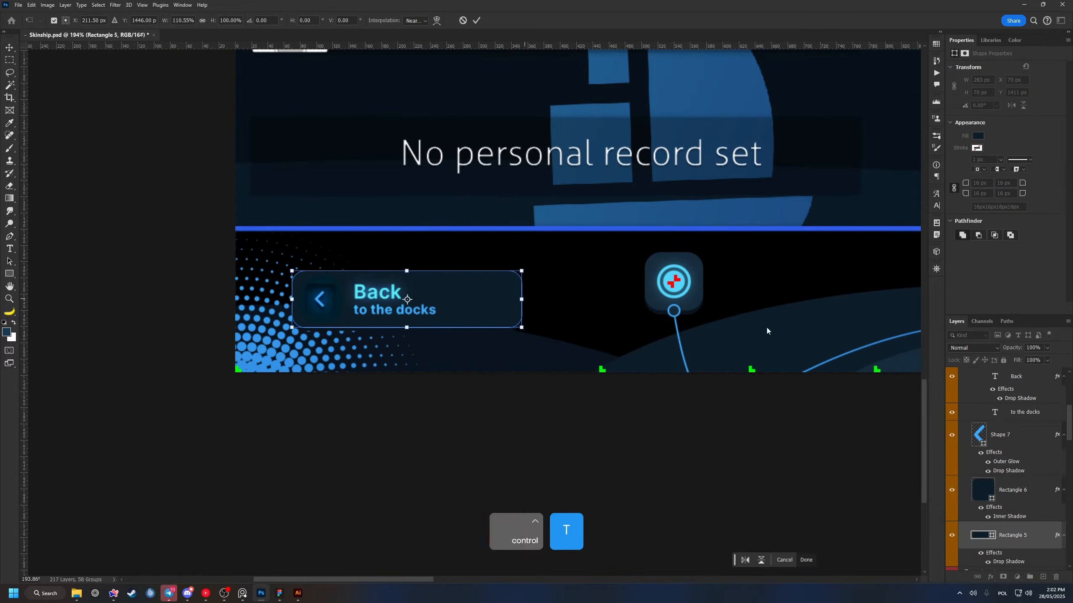
click(1027, 438)
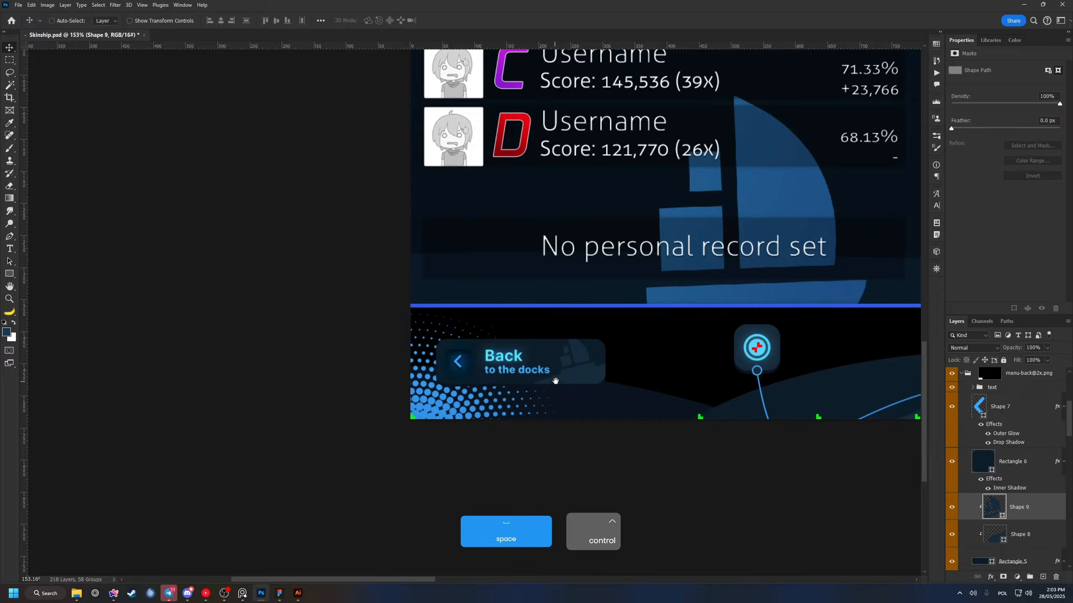
Step: Transform the blue speech bubble in the selection-mode overlay group
scroll(482, 361, up, 5)
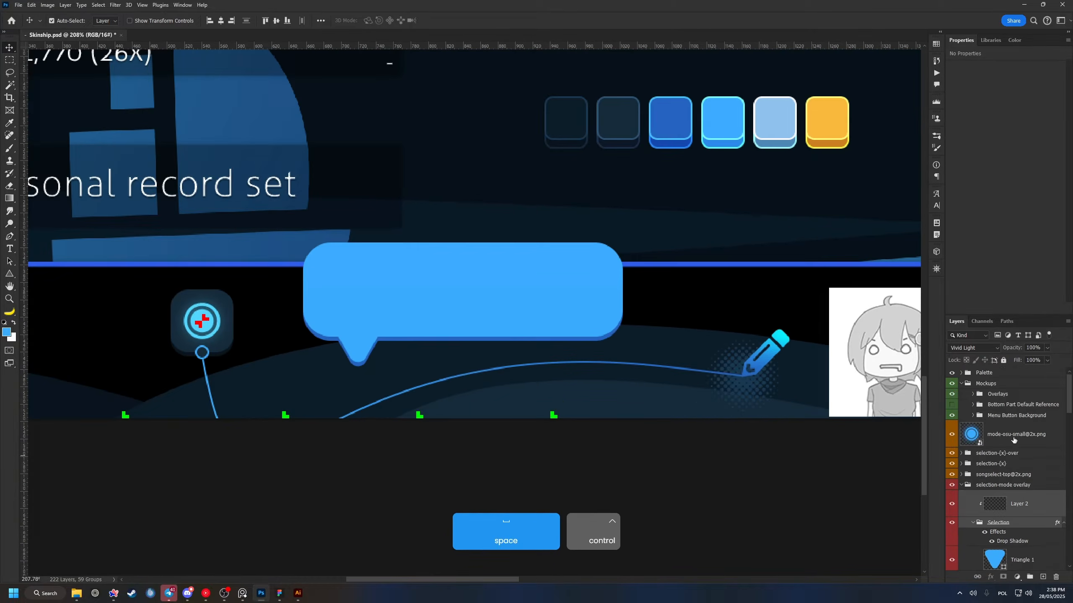
key(ctrl+t)
key(Return)
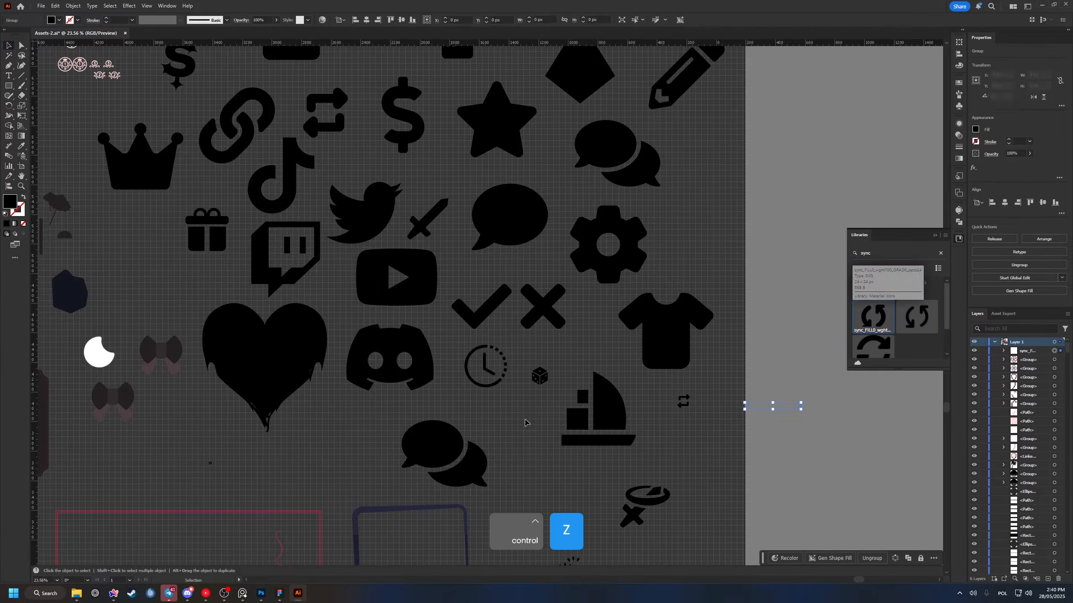
Step: Copy the sync arrows icon from Illustrator and paste it over the speech bubble in Photoshop as a shape
click(793, 406)
key(ctrl+space)
drag(805, 417, 836, 416)
key(ctrl+v)
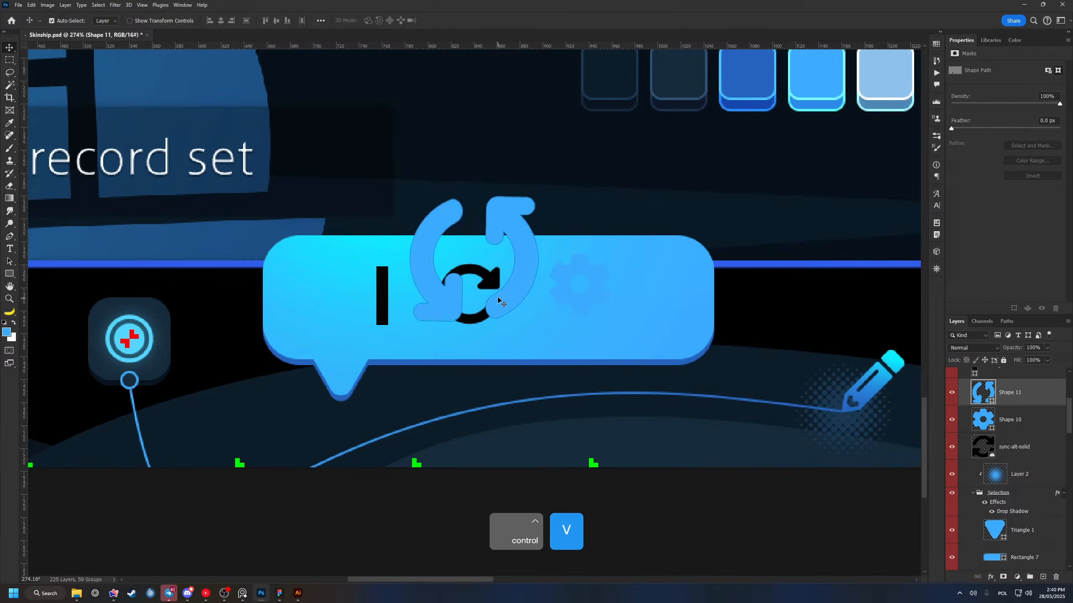
Step: Fit the sync icon inside the speech bubble and form a plus sign beside it from two crossed 12 by 50 px bars
key(Return)
key(ctrl+space)
drag(321, 235, 338, 235)
click(413, 325)
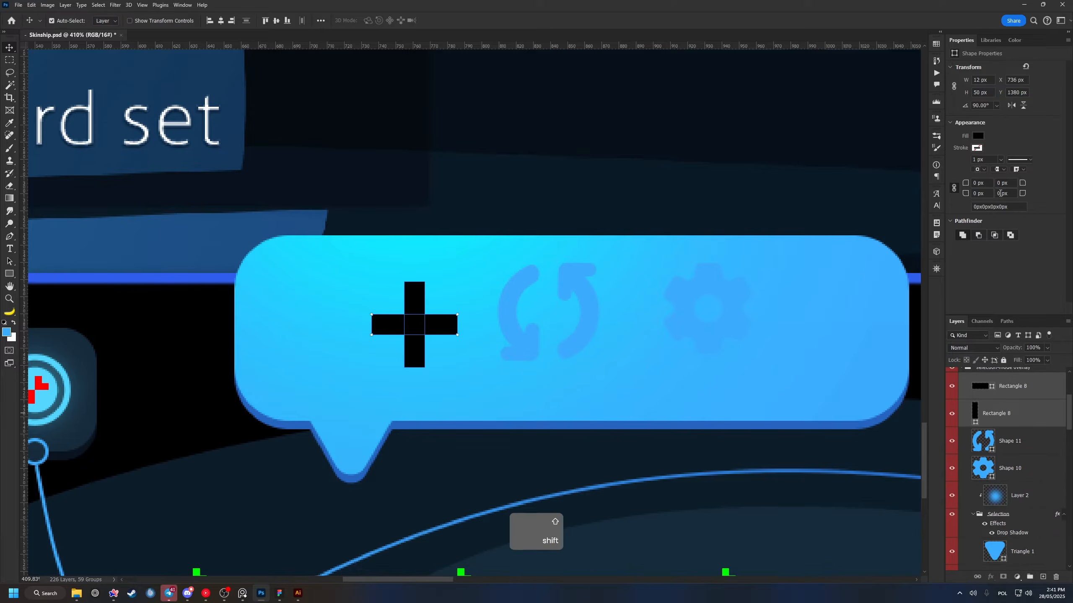
scroll(616, 403, down, 6)
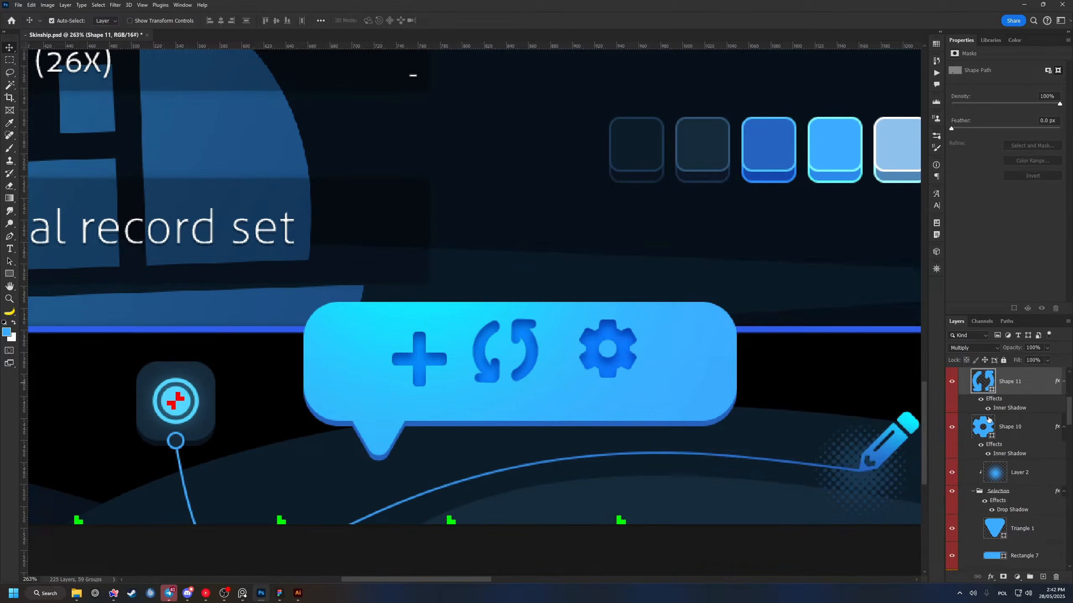
Step: Review the sync icon's inner shadow settings, then resize and reposition the icon between the plus sign and the gear
double_click(1010, 408)
click(968, 245)
drag(623, 388, 635, 364)
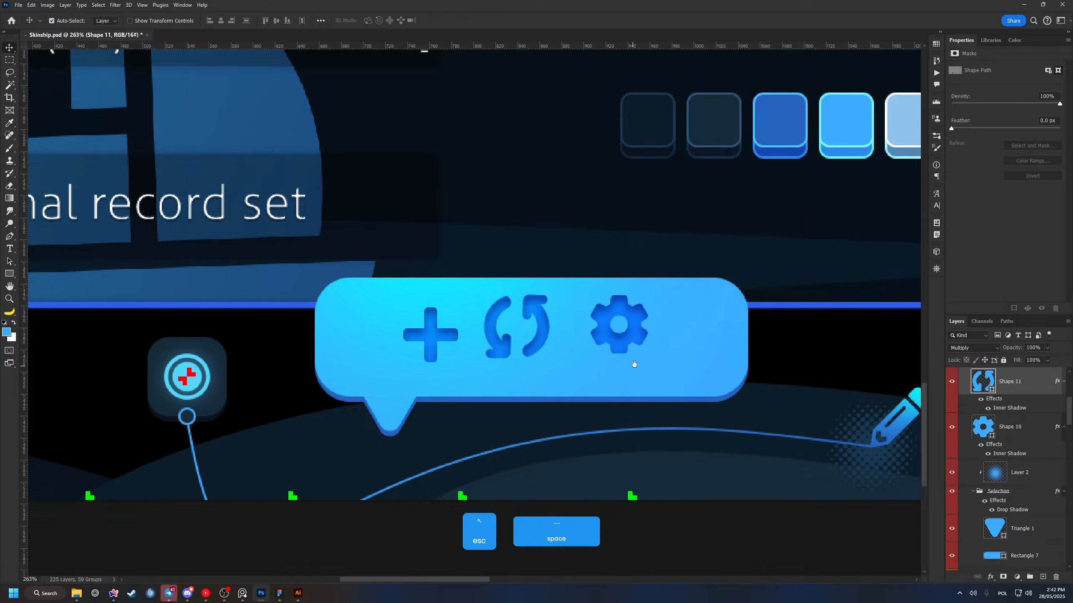
drag(543, 345, 568, 346)
key(ctrl+t)
drag(553, 323, 540, 322)
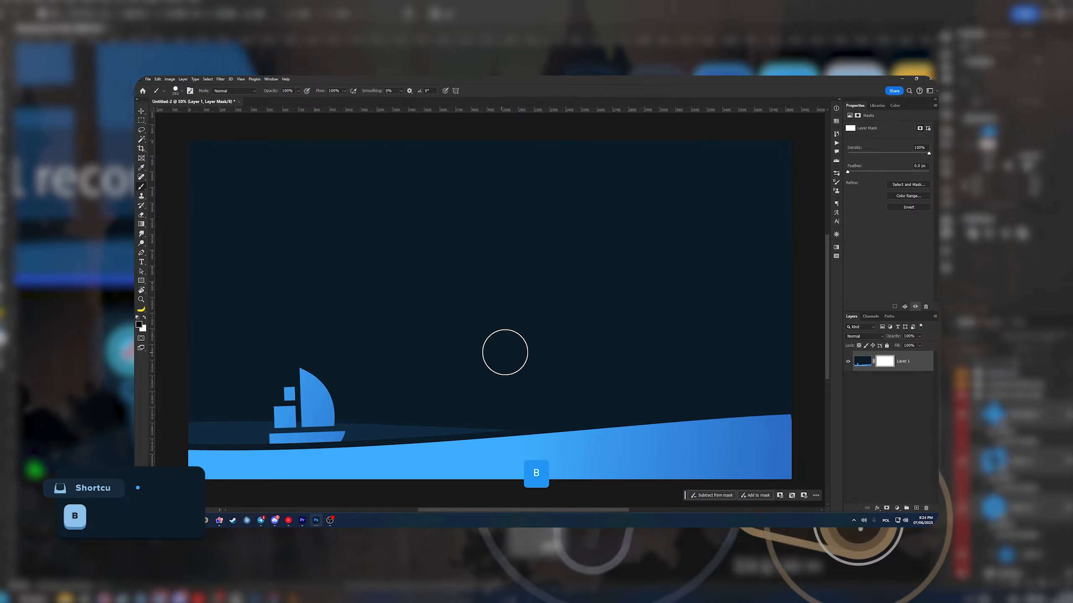
Step: In the Untitled-2 document, brush a curved black stroke on Layer 1's mask and paint back over it in white
mouse_move(505, 352)
mouse_down()
mouse_move(590, 397)
mouse_move(681, 413)
mouse_move(577, 302)
mouse_up()
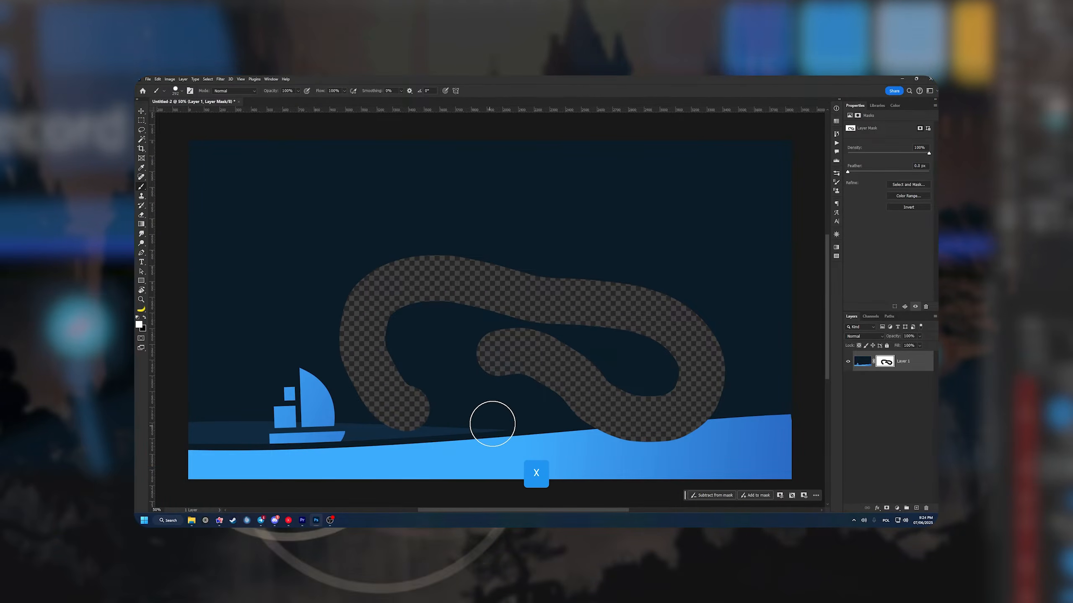
mouse_move(570, 279)
mouse_down()
mouse_move(531, 256)
mouse_move(364, 390)
mouse_move(529, 305)
mouse_move(562, 300)
mouse_move(491, 307)
mouse_move(668, 388)
mouse_move(472, 355)
mouse_move(578, 299)
mouse_move(352, 354)
mouse_up()
mouse_move(375, 414)
mouse_down()
mouse_move(453, 413)
mouse_move(501, 433)
mouse_up()
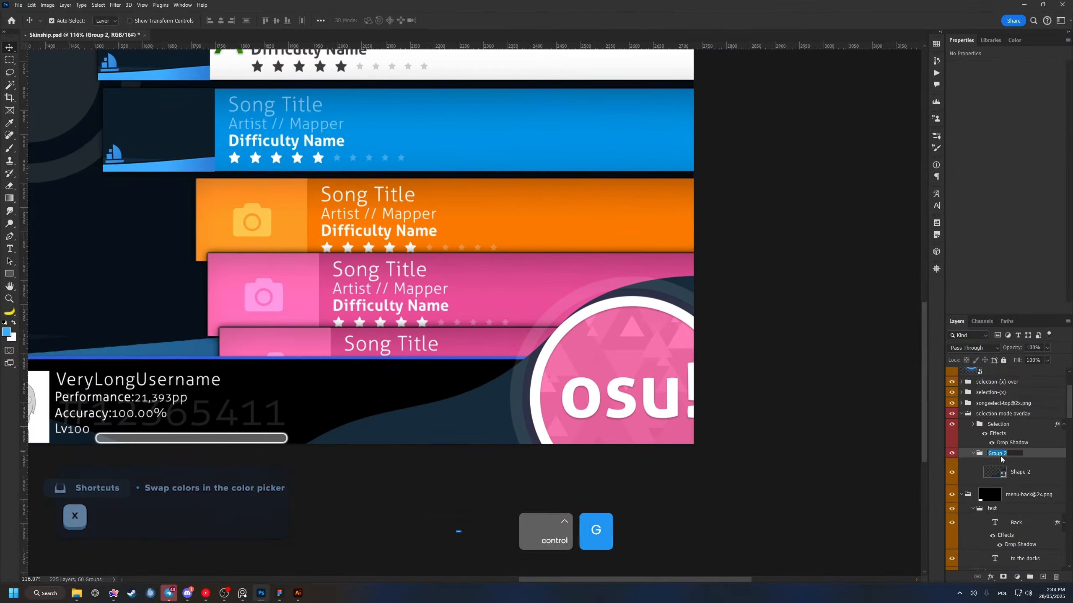
Step: Name the new group holding Shape 2 Cookie and rotate the speech bubble's Selection group by -5 degrees in Skinship.psd
key(ctrl+t)
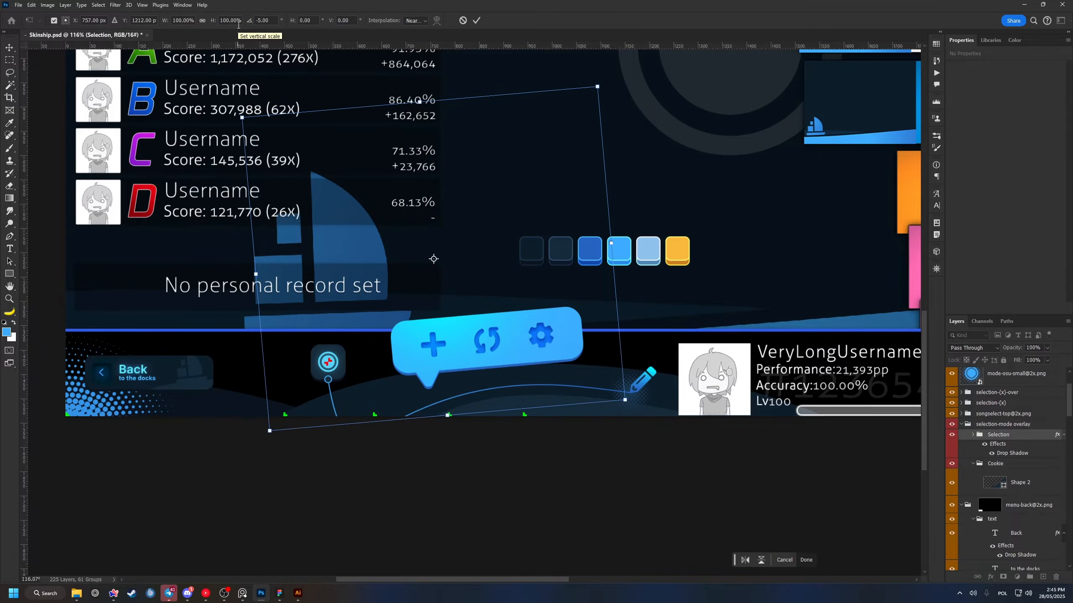
key(Return)
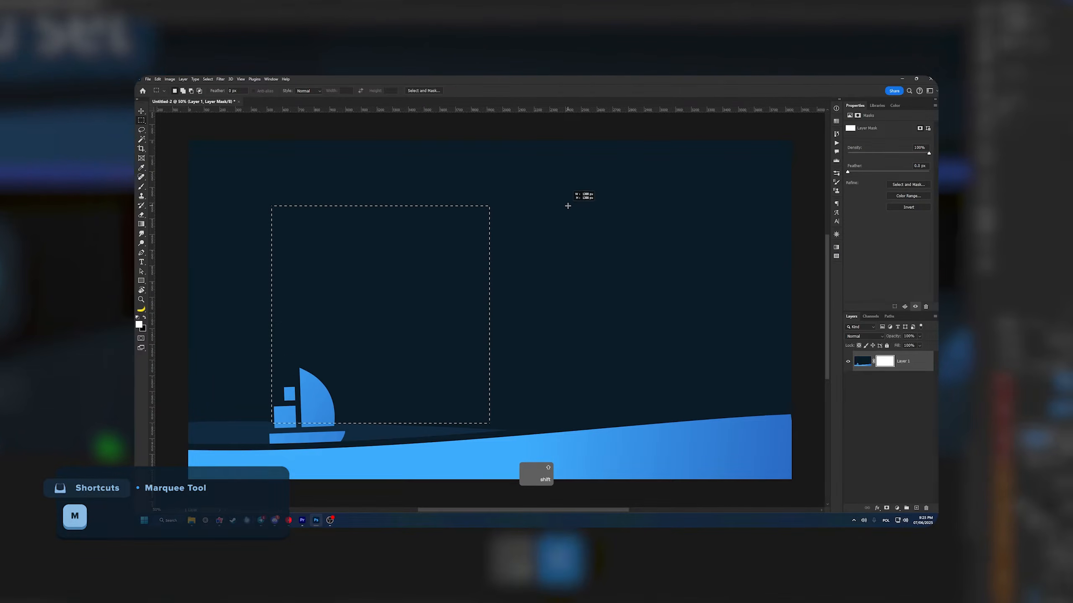
Step: In Untitled-2, mask out a square marquee area of Layer 1 and select a smaller square overlapping its right edge
drag(567, 206, 568, 206)
key(alt+Delete)
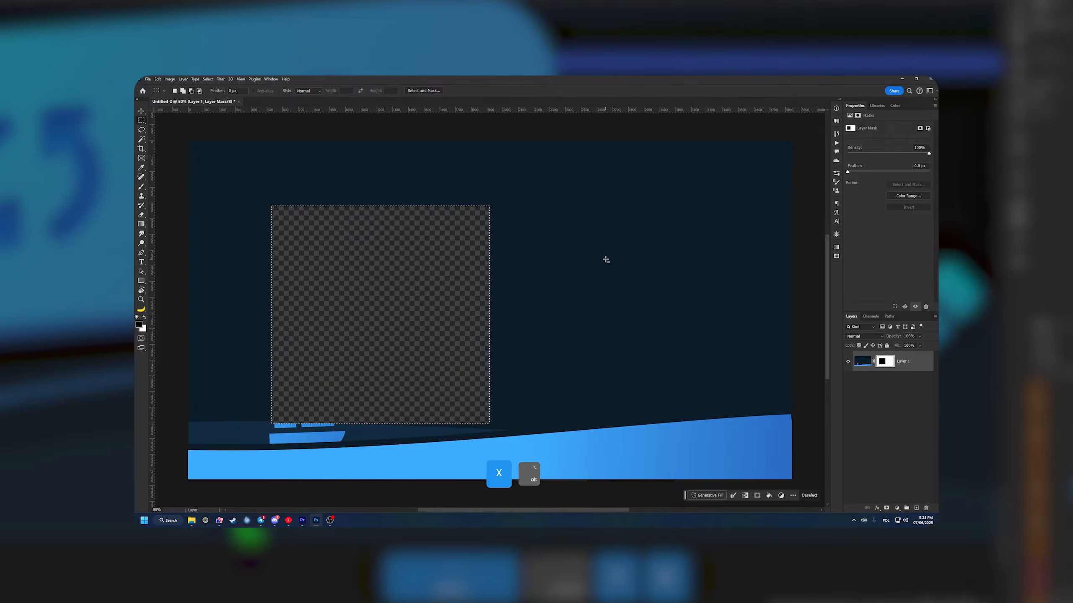
drag(523, 380, 399, 256)
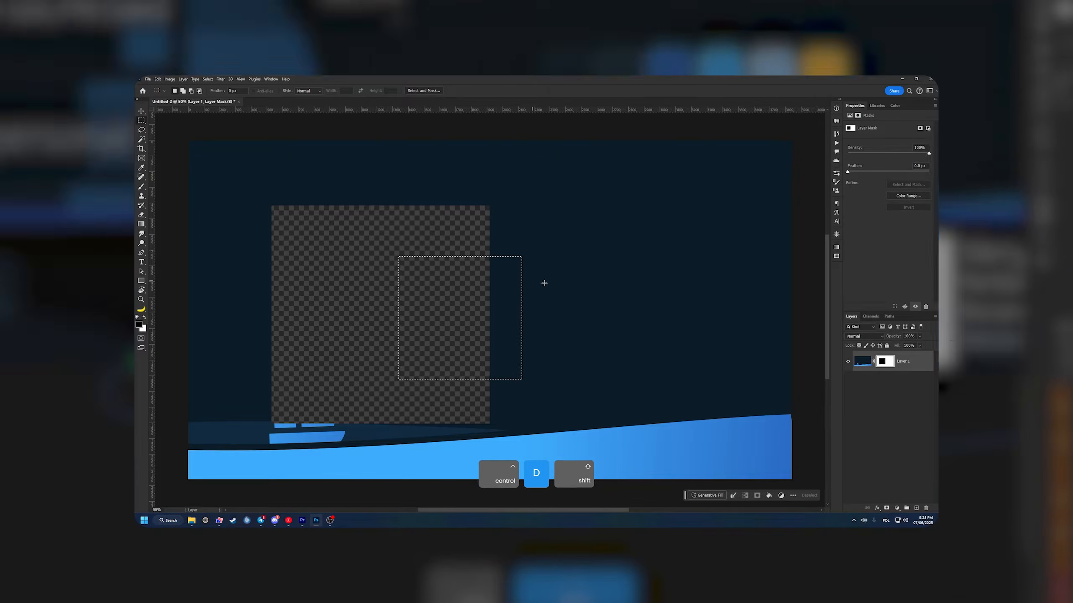
Step: Restore the selected square on Layer 1's mask with white, along with a smaller square inside the masked-out area
key(x)
drag(356, 294, 301, 349)
key(alt+BackSpace)
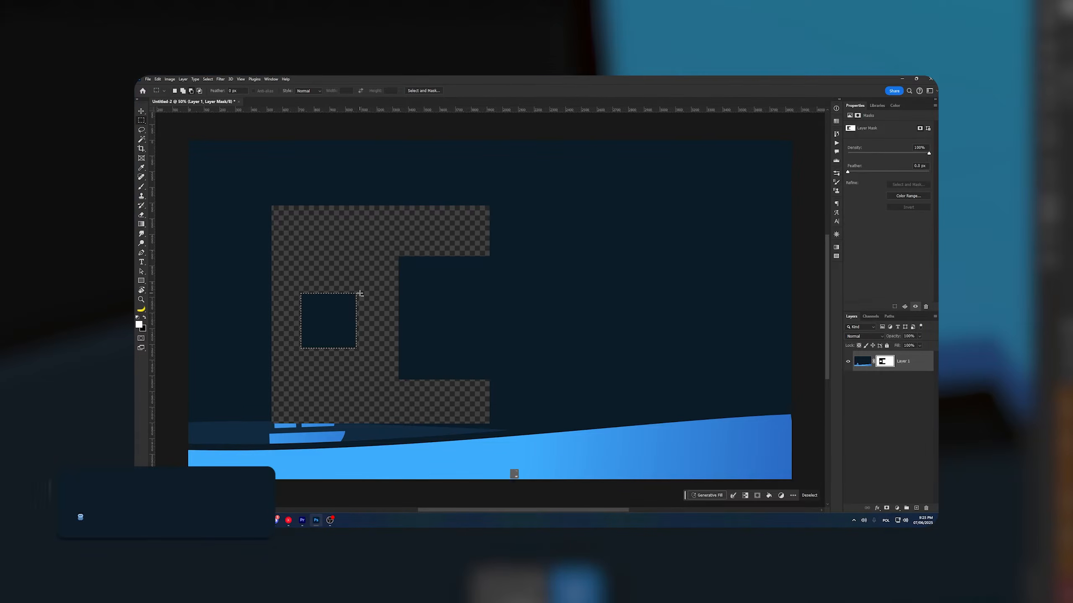
key(alt+BackSpace)
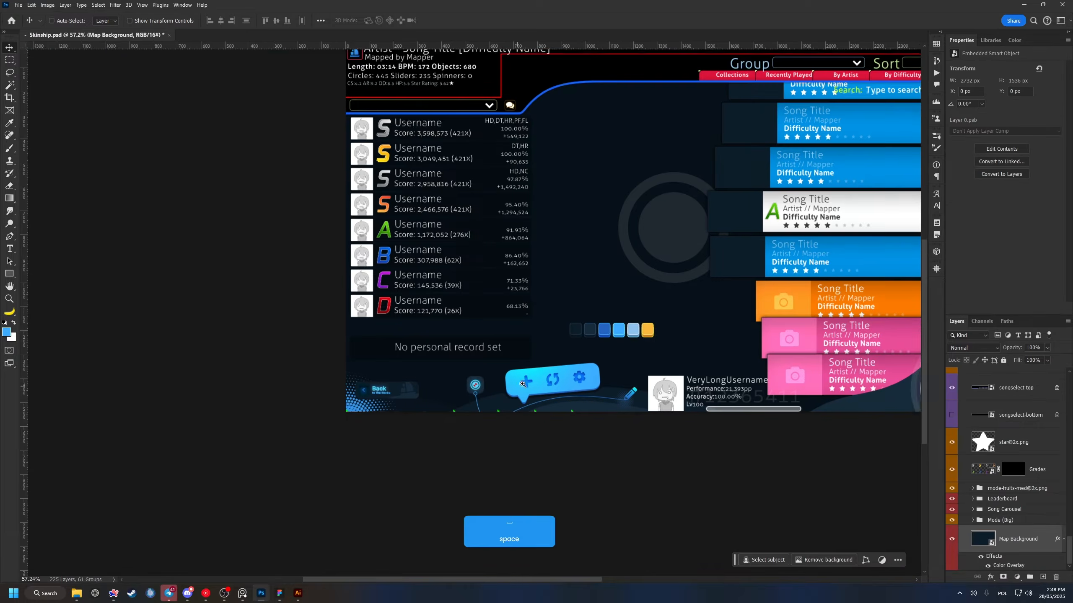
drag(422, 366, 499, 365)
click(430, 379)
key(ctrl+j)
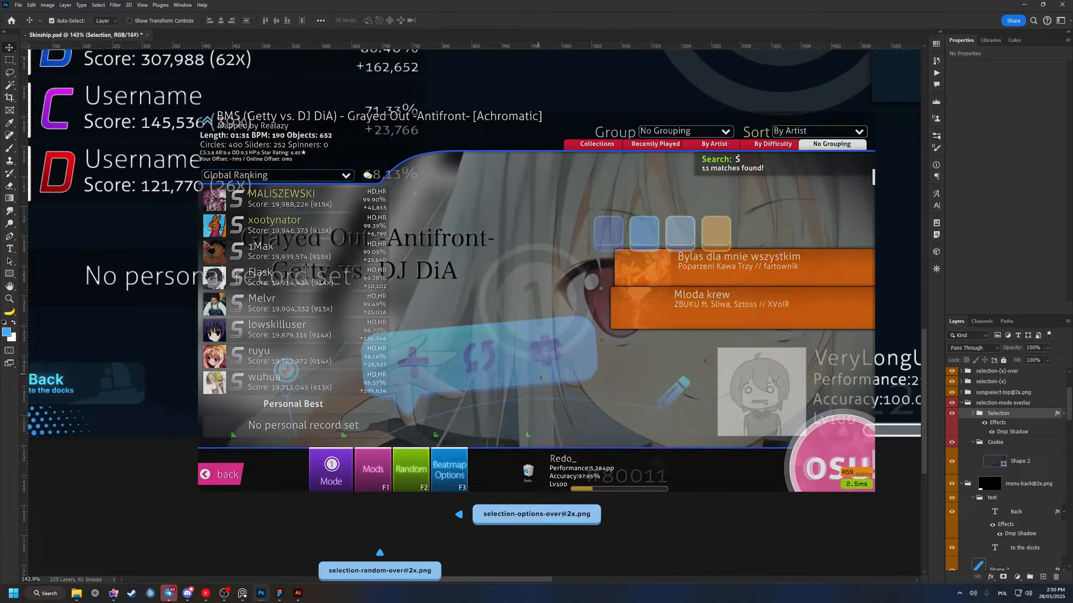
Step: Duplicate Group 1 inside the Selection group, name the original Base and the copy -over, and place the copy above Layer 2
ctrl+click(549, 319)
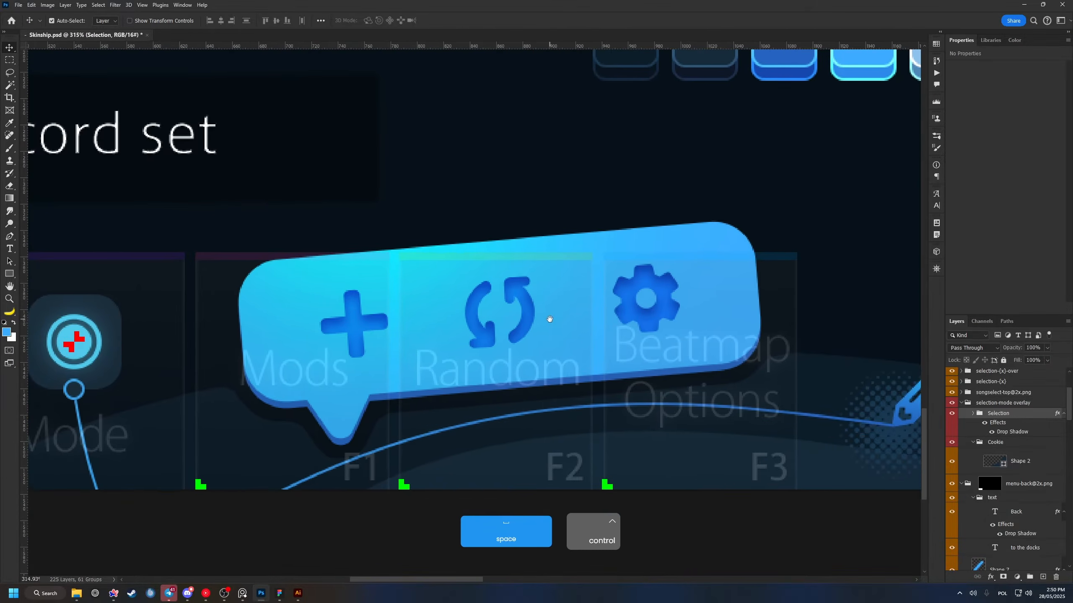
mouse_move(614, 316)
mouse_down()
mouse_move(506, 315)
mouse_move(621, 301)
mouse_up()
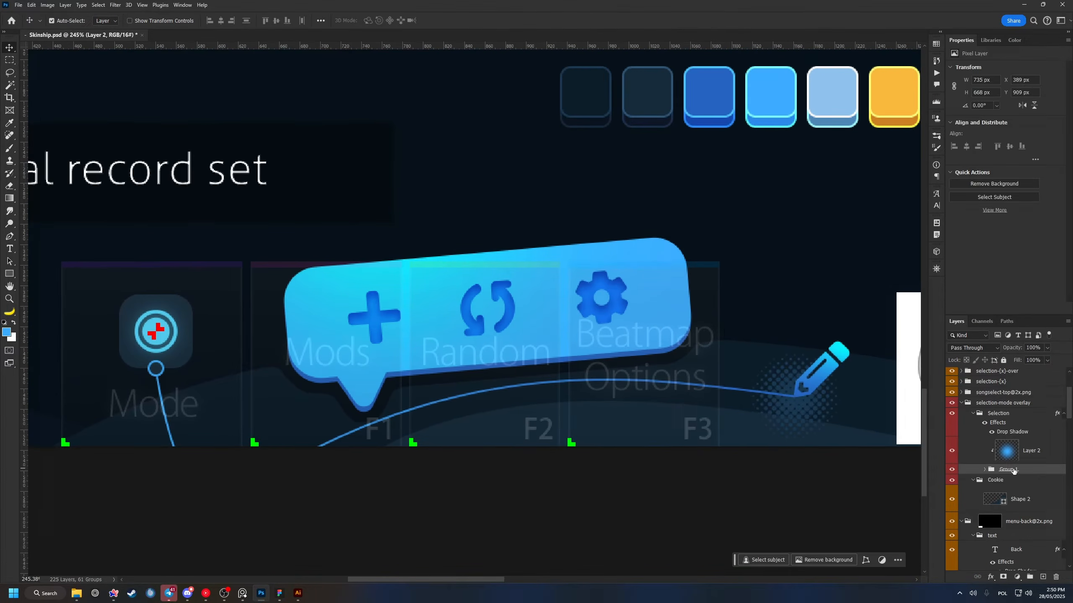
scroll(982, 472, down, 2)
scroll(989, 441, up, 1)
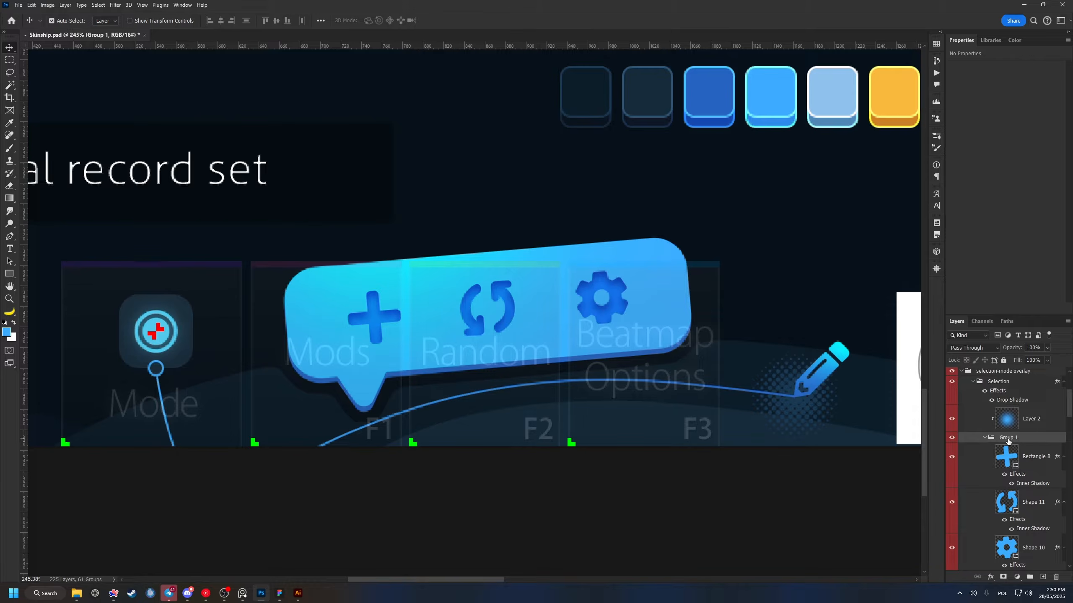
drag(1006, 440, 1014, 417)
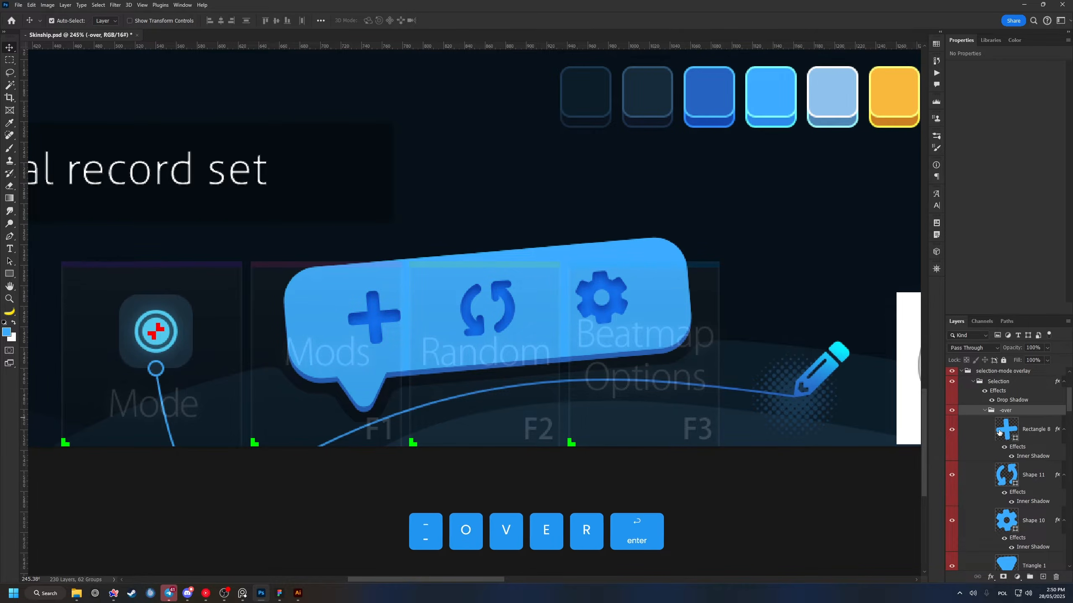
Step: Delete the speech bubble shapes from the -over group and clear the layer styles of its three icons
scroll(1010, 442, down, 1)
shift+click(1007, 485)
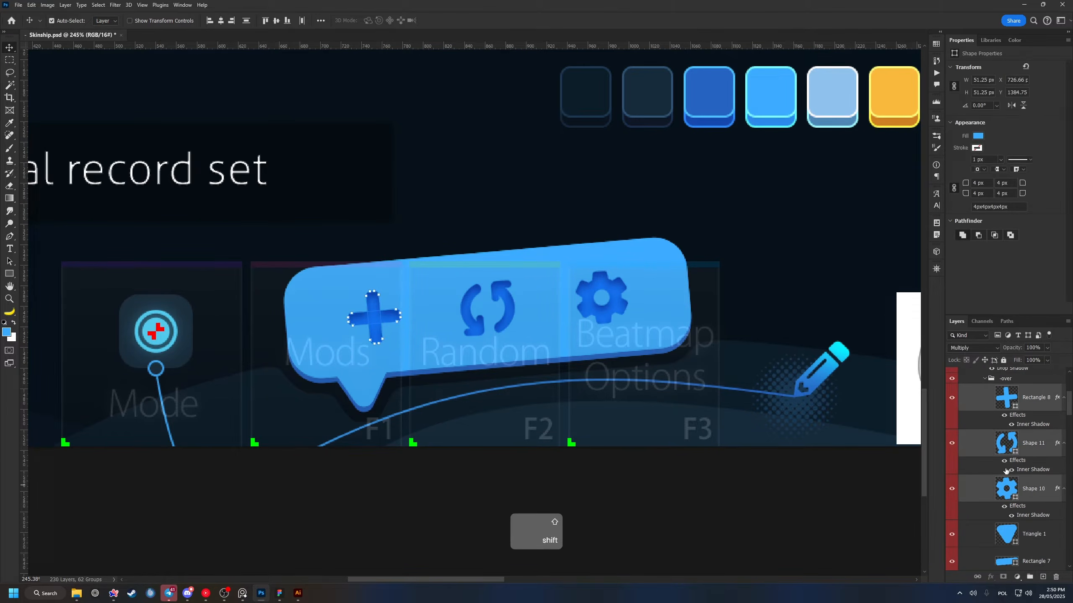
key(Delete)
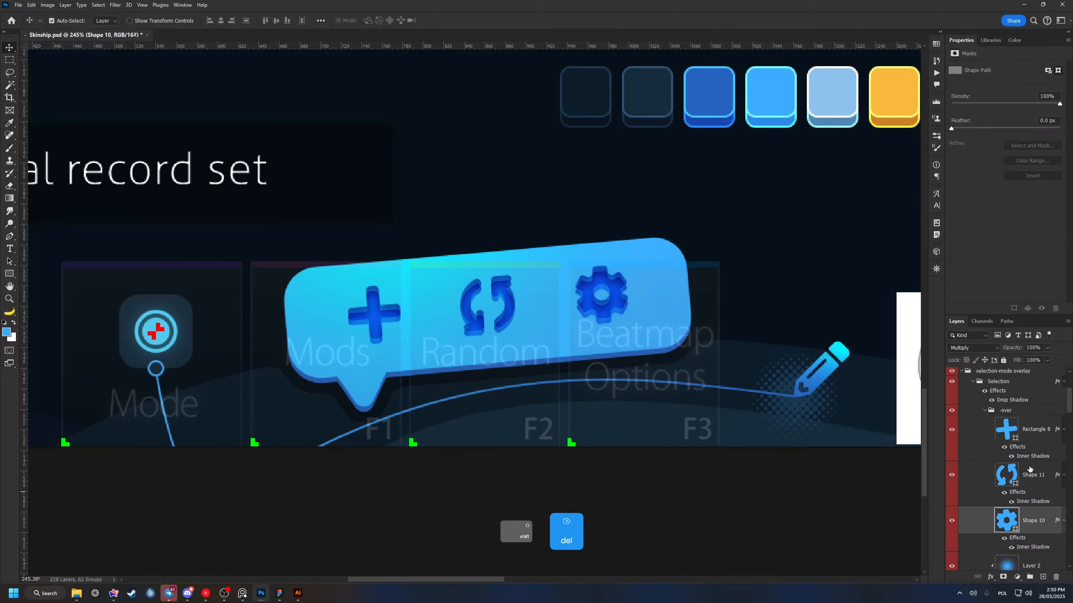
shift+click(1035, 470)
right_click(1035, 467)
click(1024, 315)
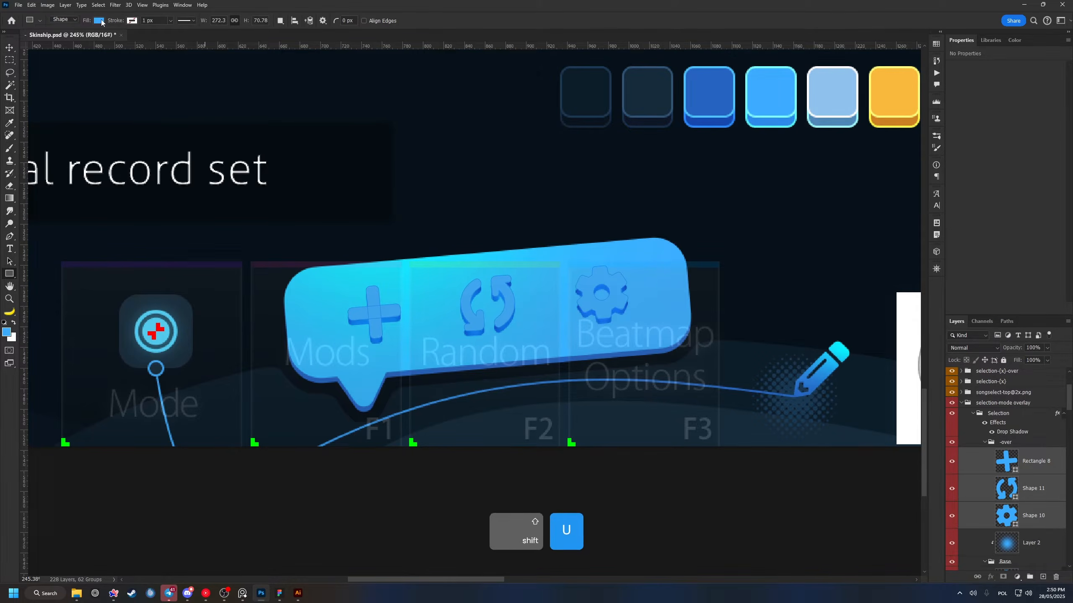
Step: Fill the three -over icons with the palette's light blue and hide the default Mods, Random and Beatmap Options reference
click(101, 20)
click(148, 37)
click(833, 92)
click(910, 347)
scroll(1005, 442, up, 2)
click(951, 405)
key(v)
click(611, 301)
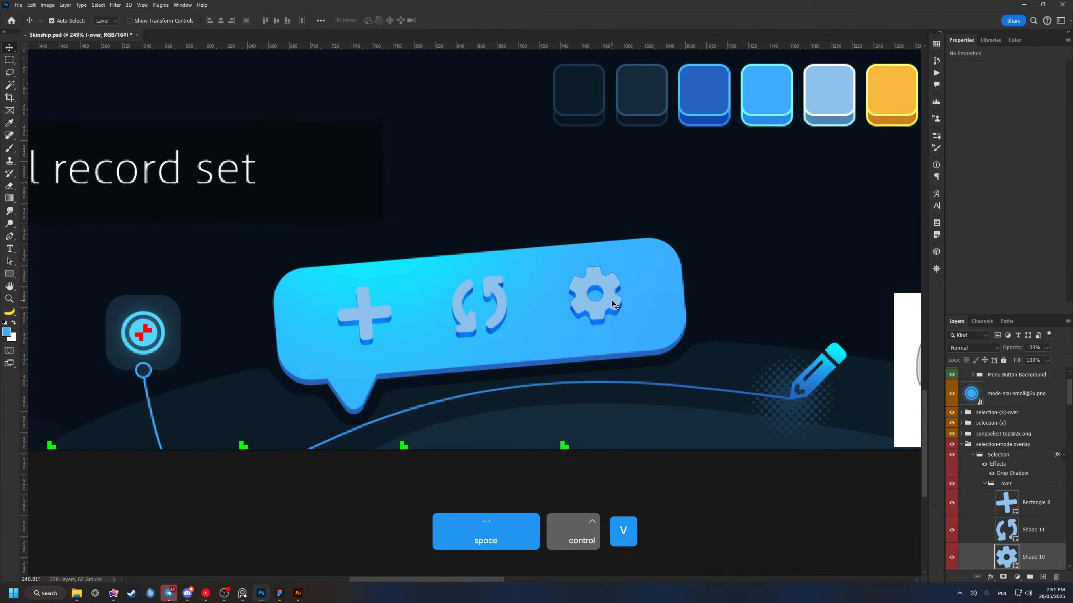
Step: Try a white fill on the plus, sync and gear icons of the -over group
key(u)
click(99, 21)
click(76, 68)
key(v)
drag(528, 341, 485, 341)
drag(581, 324, 605, 310)
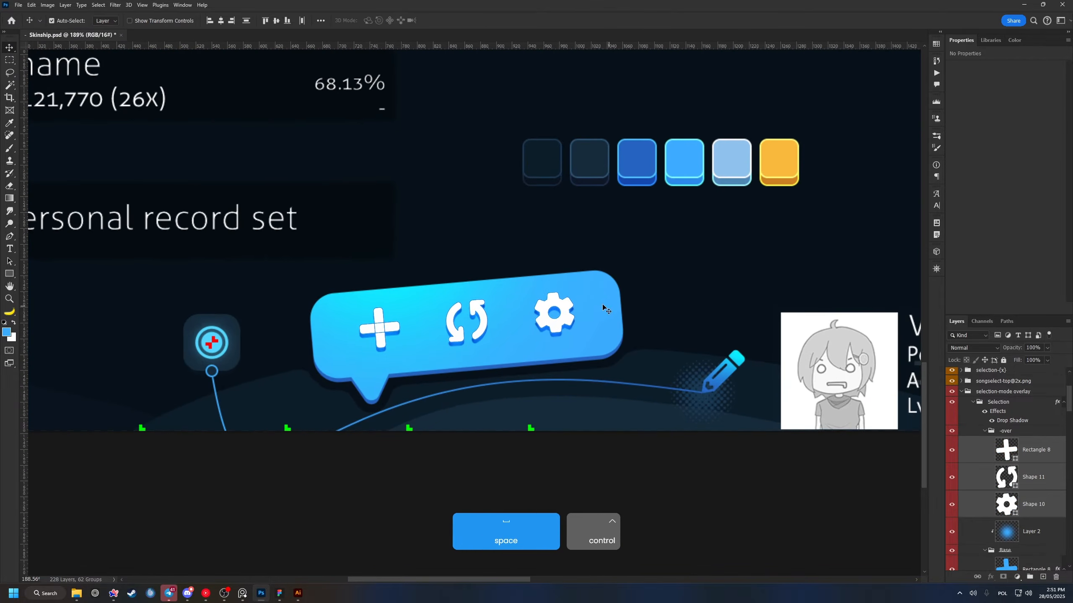
Step: Recolour the three -over icons with a cyan fill and lighten it to a pale cyan
key(u)
click(99, 21)
click(152, 38)
click(780, 353)
click(908, 351)
click(151, 38)
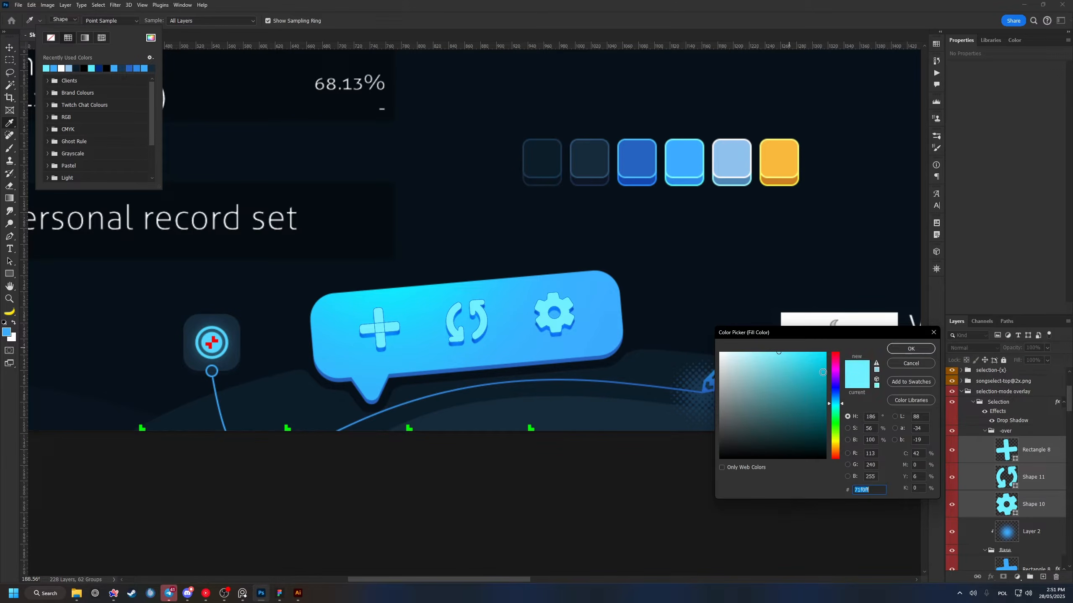
click(750, 353)
click(907, 354)
Step: Give the -over group its own drop shadow in place of the Selection group's and set the shadow colour to #236eae
click(1015, 534)
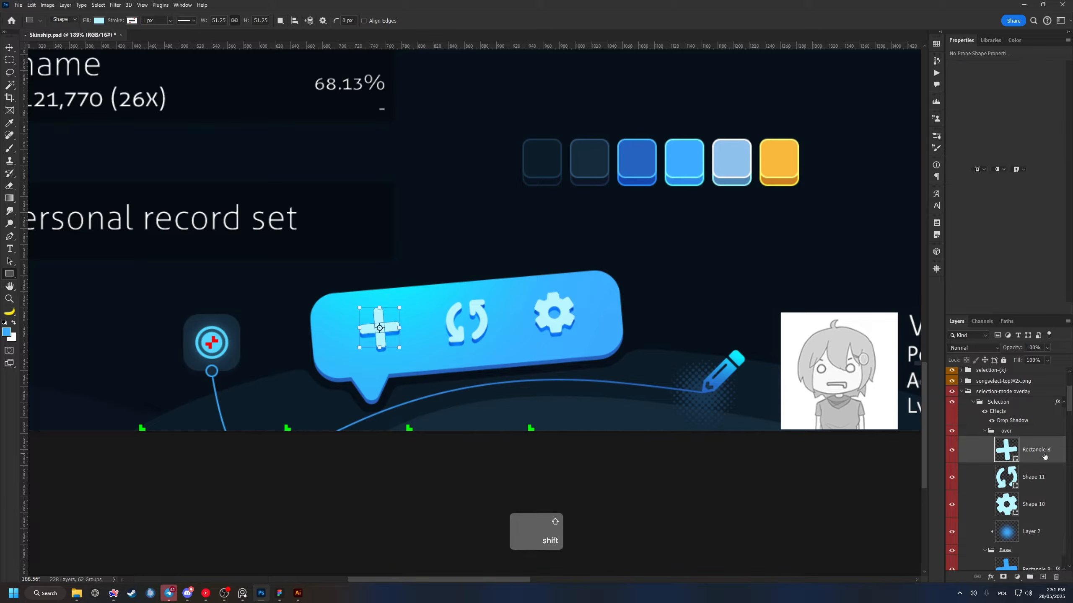
scroll(998, 413, down, 1)
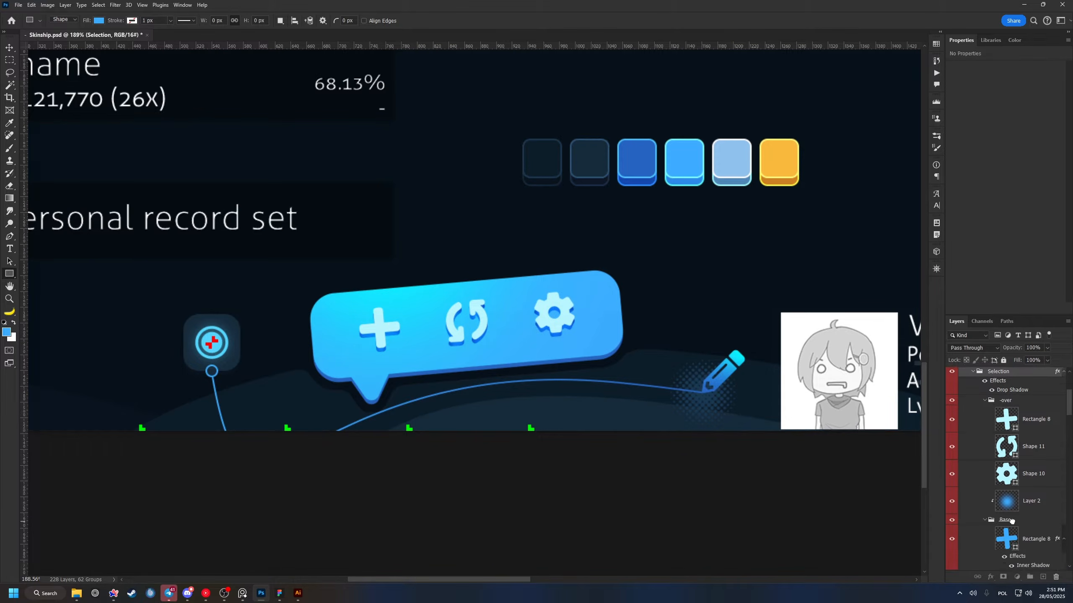
scroll(1012, 525, up, 1)
click(1011, 426)
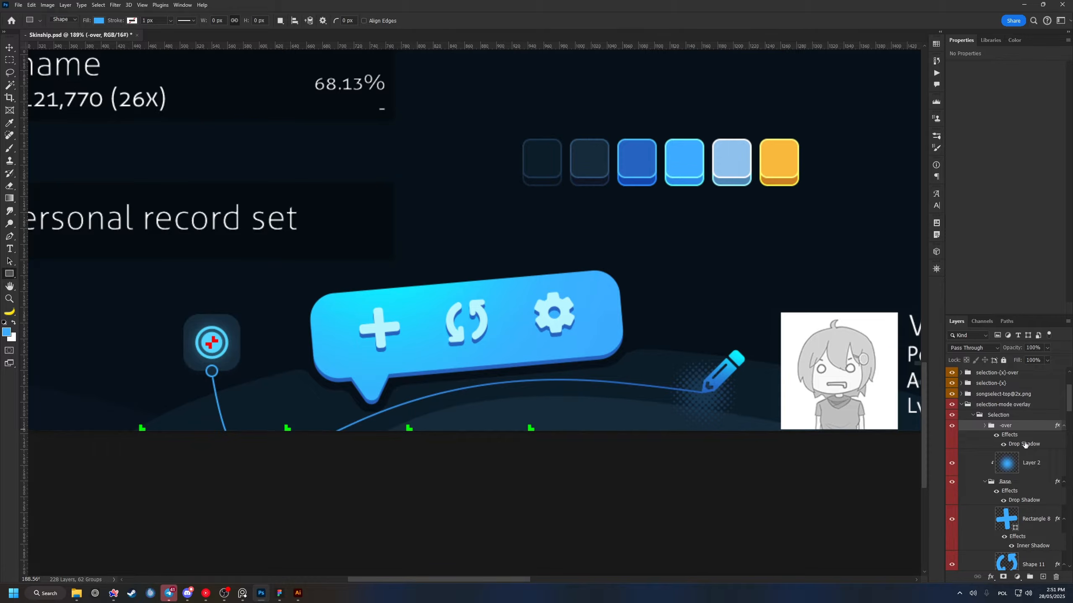
double_click(1025, 444)
click(870, 276)
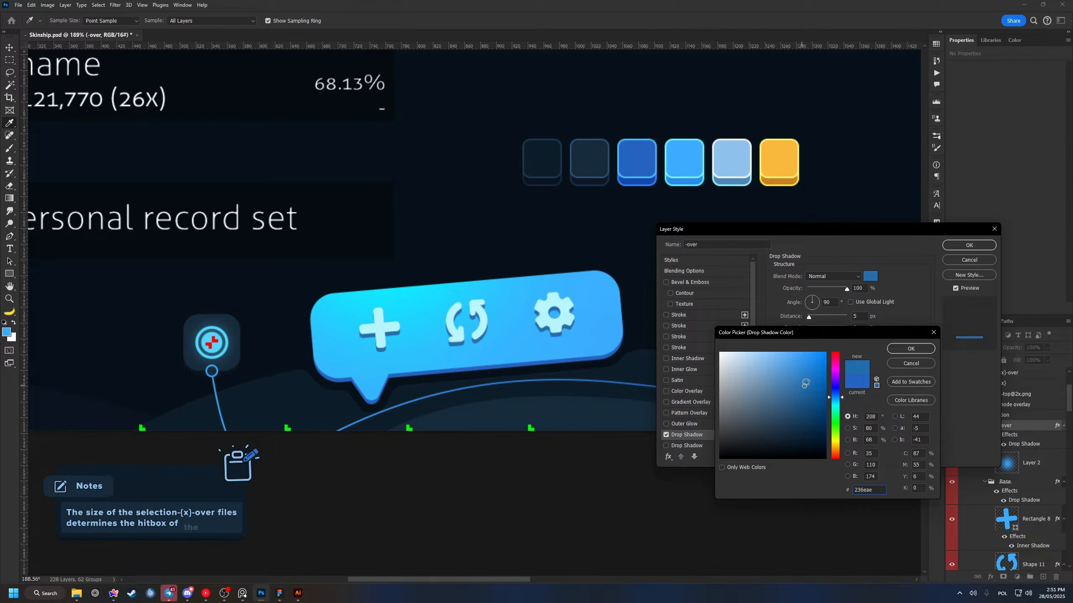
click(911, 349)
click(969, 245)
double_click(1028, 427)
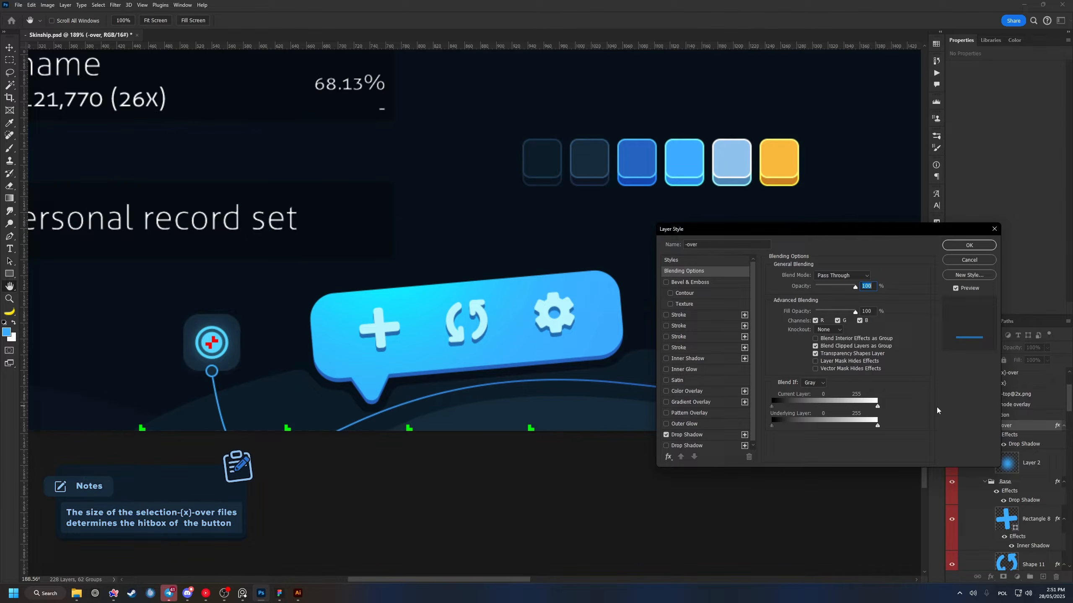
click(965, 262)
drag(524, 319, 524, 373)
drag(525, 373, 499, 371)
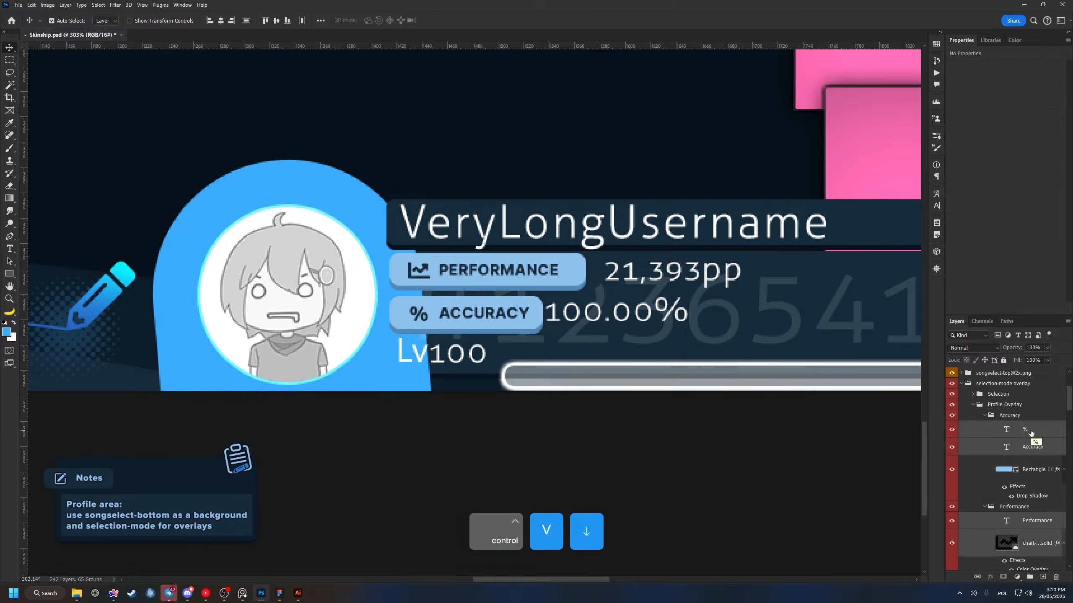
Step: Group the ship's Shape 9 and Shape 8 layers in the Cookie group and name the new group Skinship
scroll(1001, 437, up, 1)
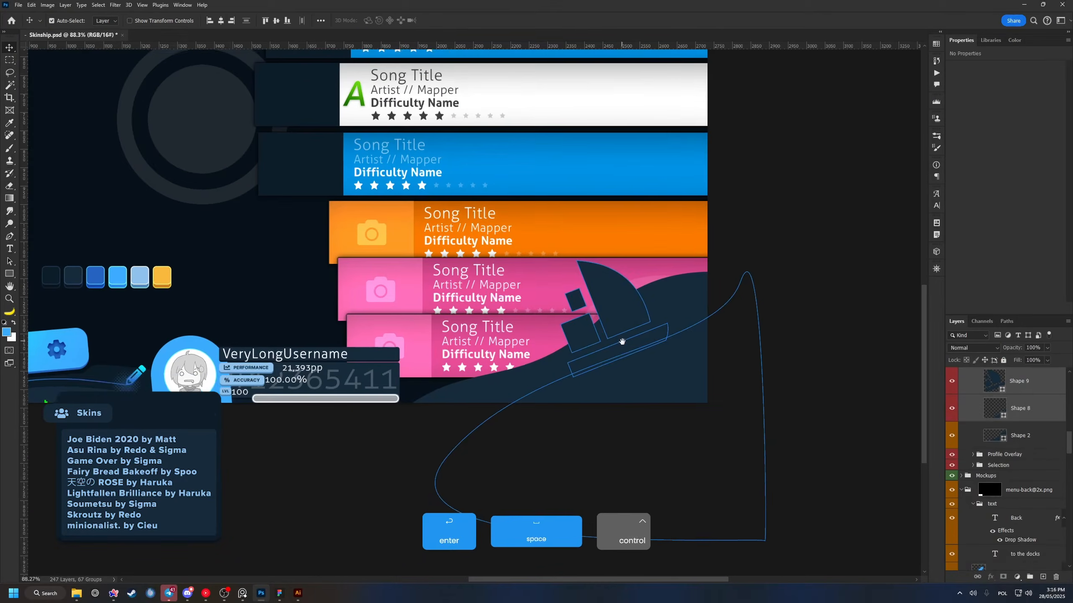
key(ctrl+g)
double_click(1005, 439)
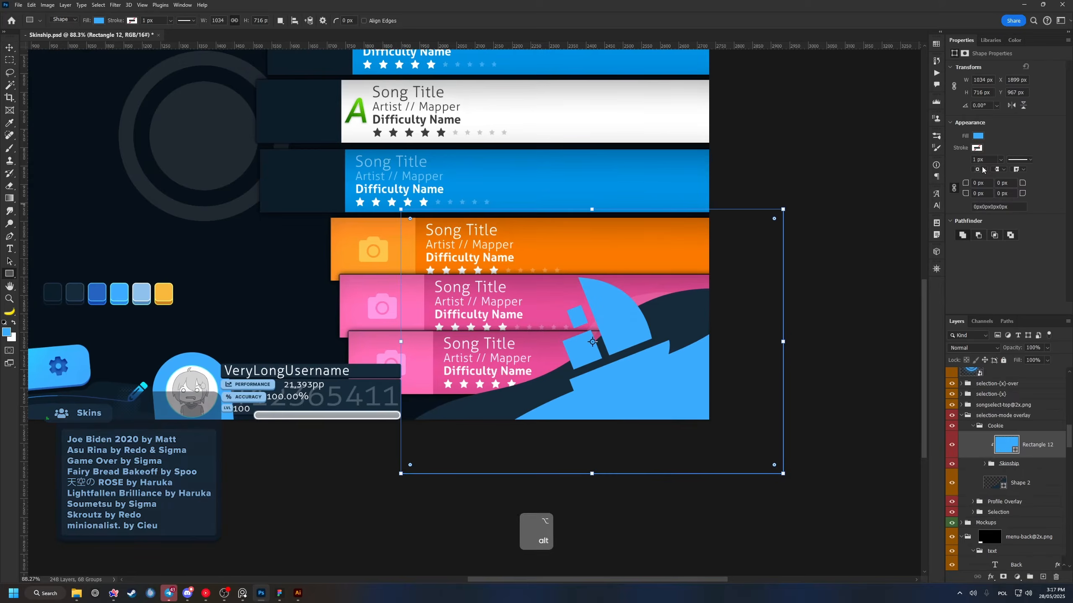
Step: Give Rectangle 12, clipped to the Skinship group, a blue gradient fill with an angle of 0
key(v)
double_click(1007, 444)
text(0)
key(Return)
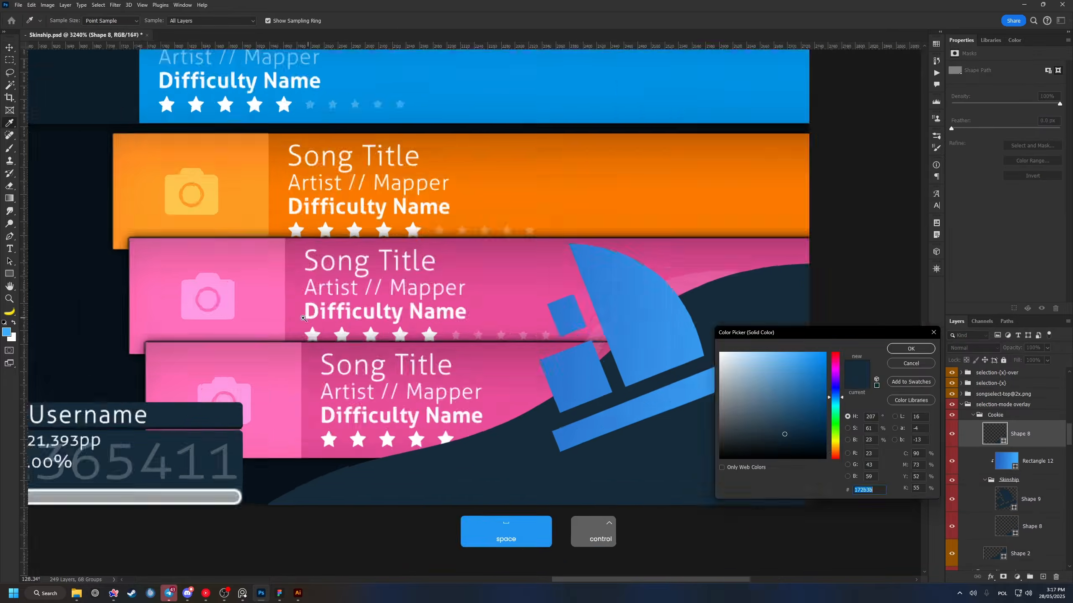
Step: Free-transform the Shape 8 wave copies in the Cookie group to layer them over the ship's hull
key(v)
key(ctrl+t)
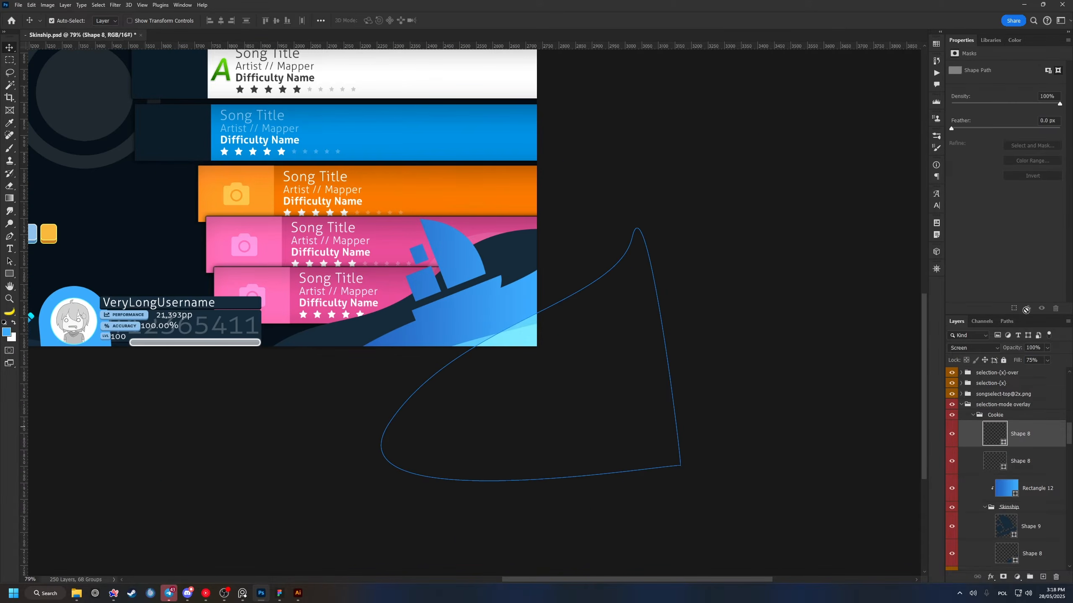
key(ctrl+t)
key(ctrl+plus)
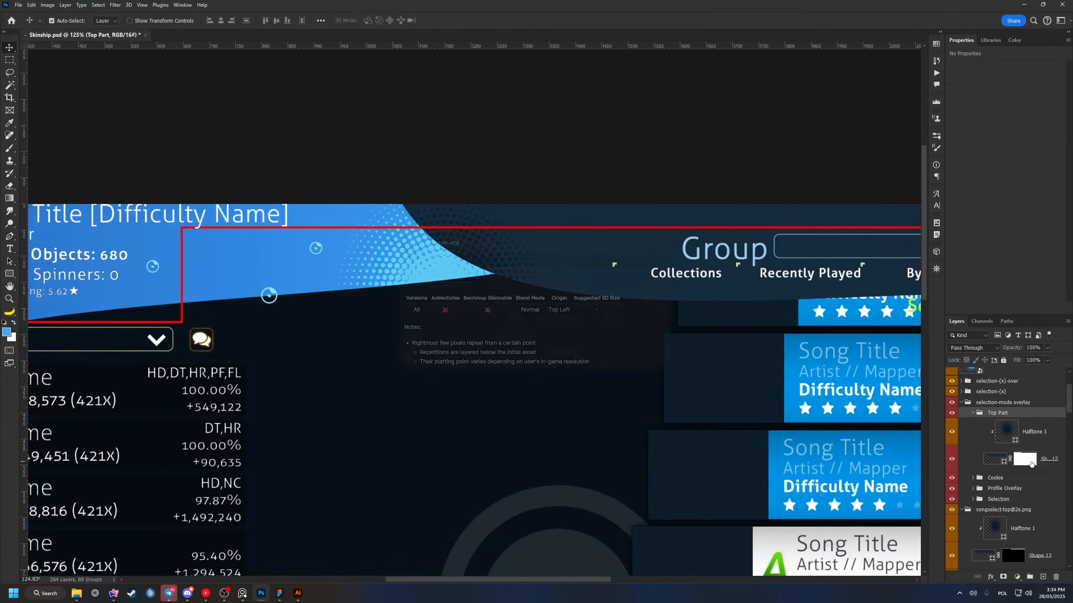
Step: Edit the mask of Shape 12 in the Top Part group and adjust the dark curved shape across the header
click(1025, 459)
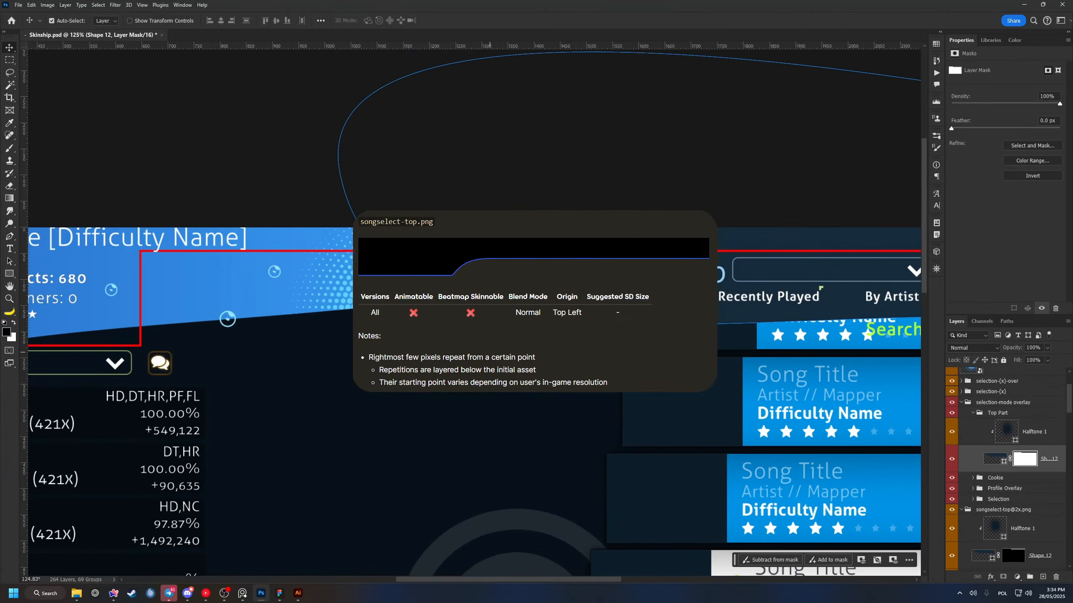
drag(821, 288, 900, 258)
key(v)
click(1048, 444)
key(ctrl+t)
drag(325, 189, 378, 191)
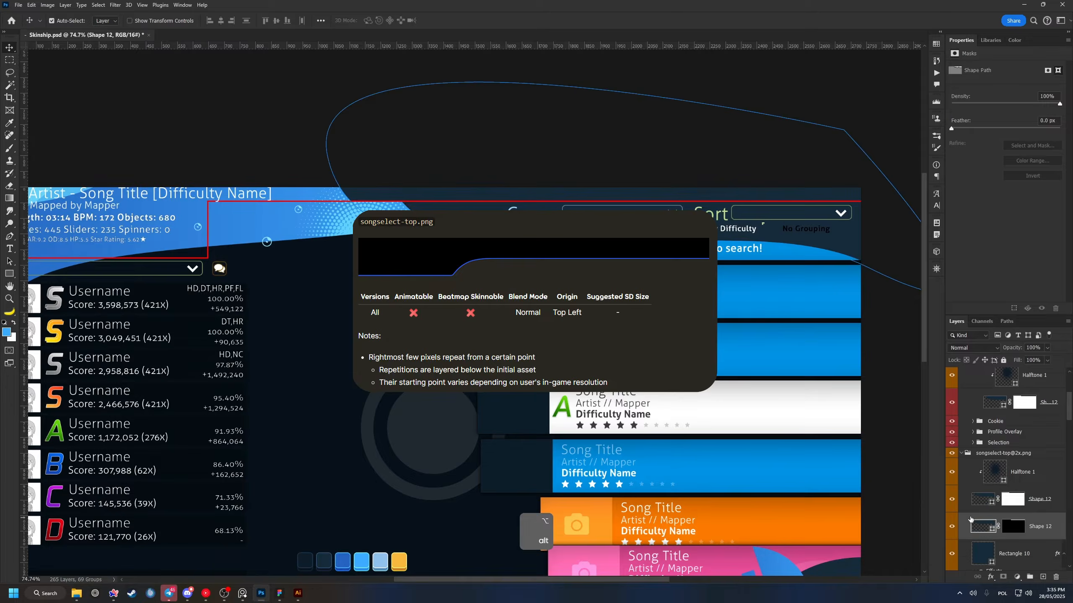
key(v)
click(601, 323)
scroll(542, 315, down, 5)
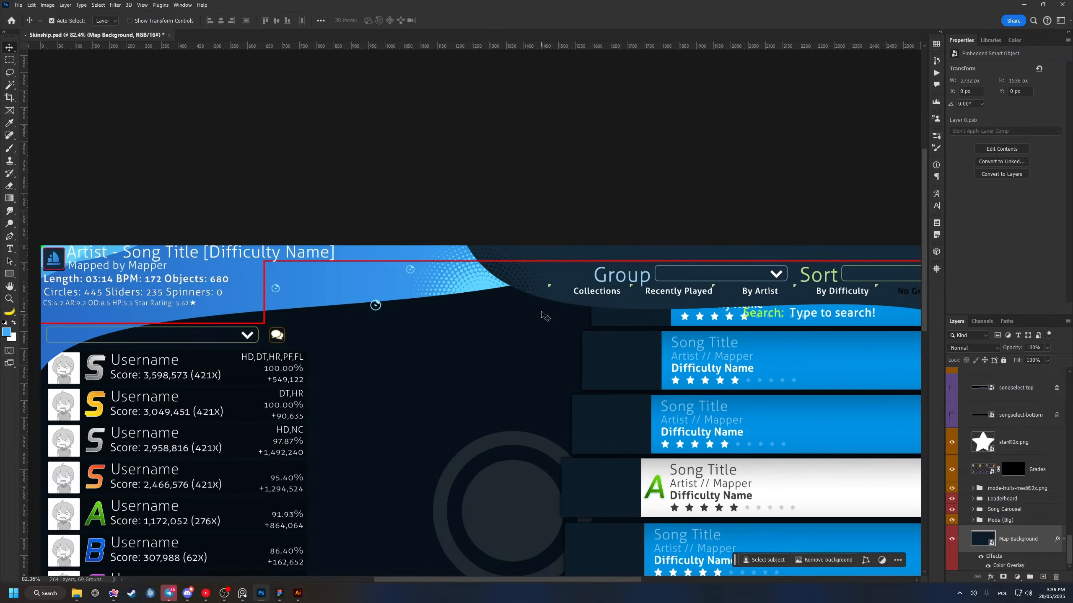
Step: Draw a curved 2 px line in the Top Part group and brush its part over the blue area white on a clipped layer
scroll(464, 247, up, 4)
drag(1068, 545, 1065, 444)
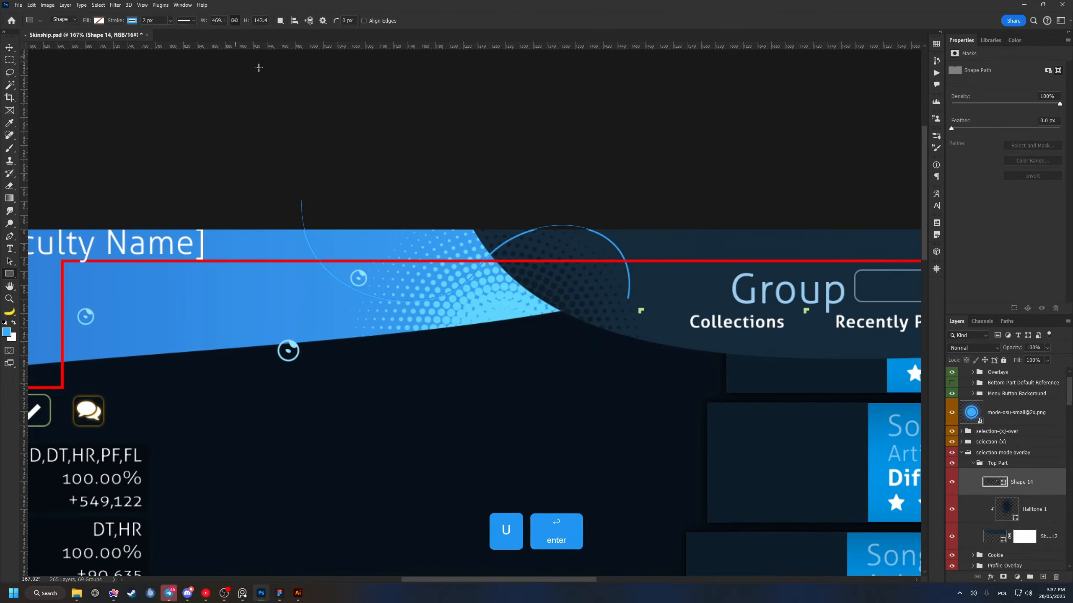
key(b)
key(v)
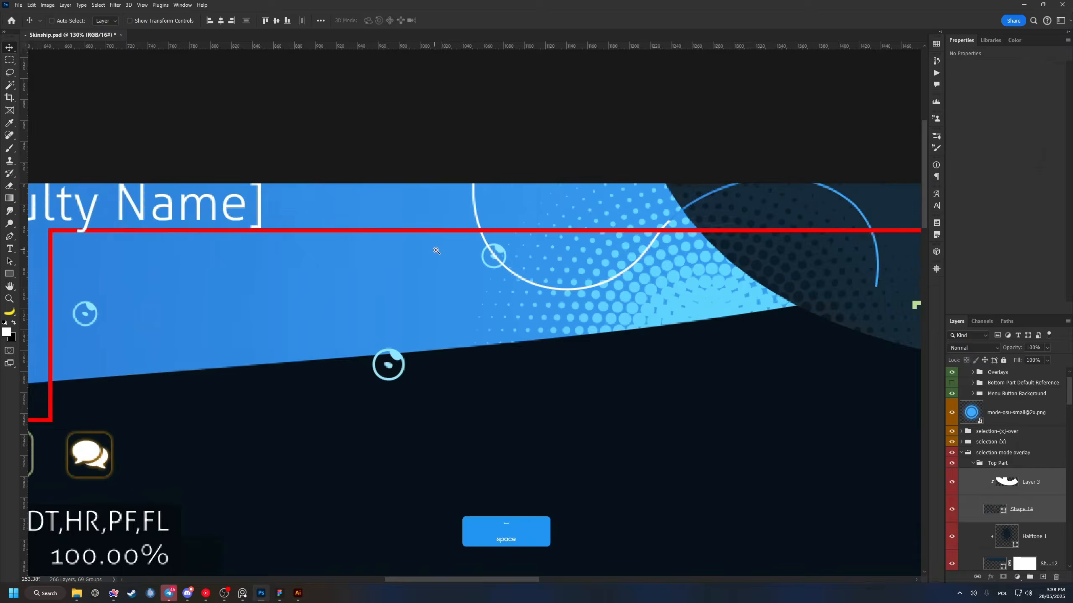
Step: Move the small bubble in the blue header area clear of the curved line
ctrl+click(493, 257)
scroll(493, 257, up, 5)
key(Up)
scroll(533, 409, down, 8)
click(528, 306)
scroll(562, 251, up, 5)
key(v)
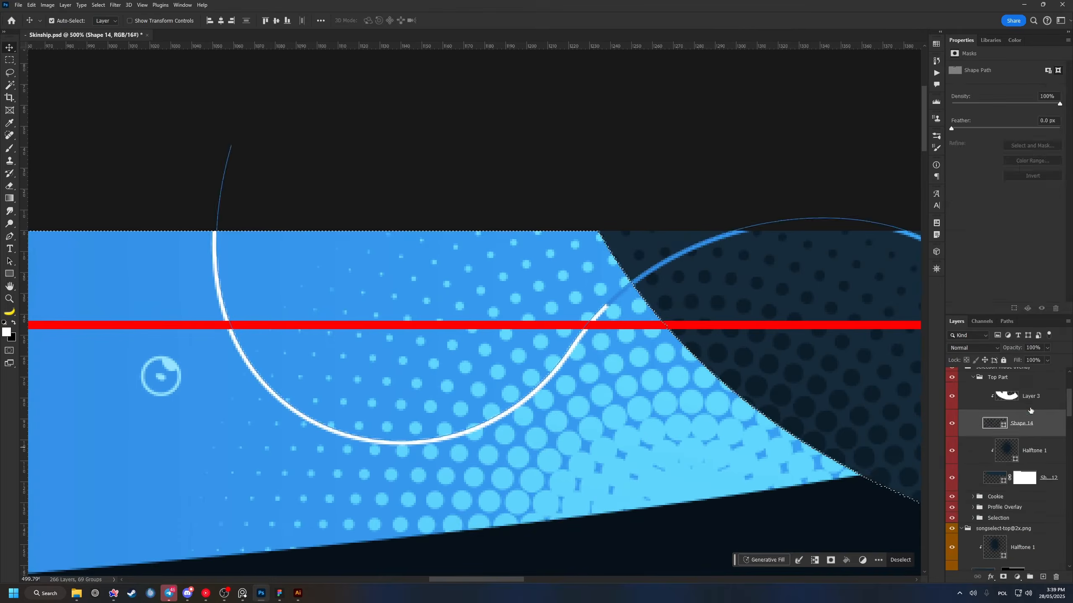
Step: Copy the anchor artwork from Illustrator into Skinship.psd as a shape and scale it at the end of the curved line
click(298, 594)
click(261, 593)
key(ctrl+v)
key(ctrl+t)
scroll(529, 353, down, 5)
key(Return)
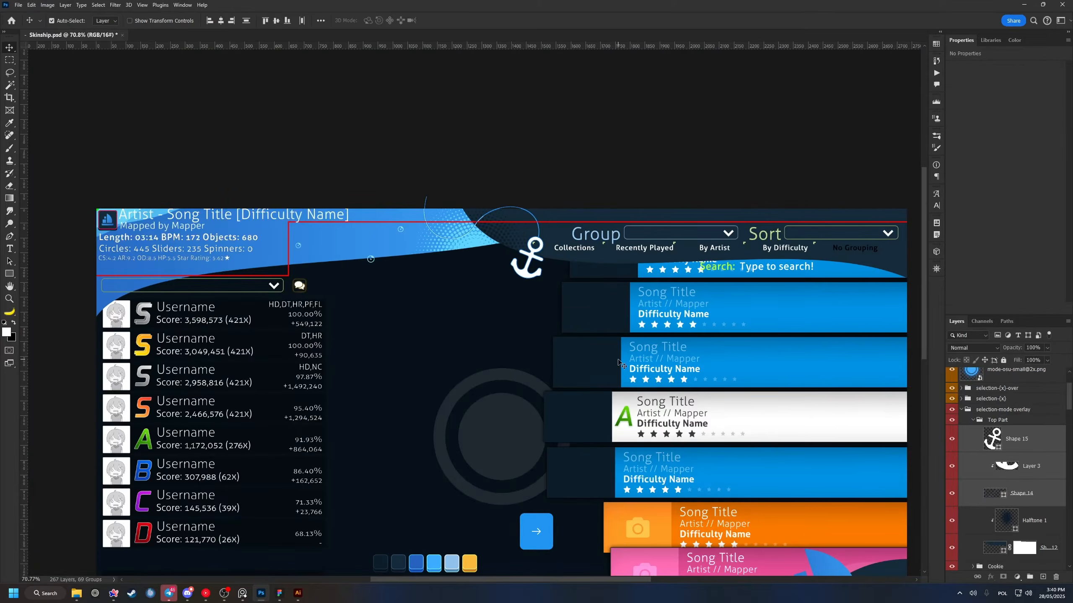
Step: Give the anchor a blue gradient and reshape the curved line of Shape 14 so it ends at the anchor's ring
scroll(546, 315, up, 5)
click(565, 243)
scroll(560, 238, up, 5)
key(p)
key(v)
scroll(632, 198, down, 3)
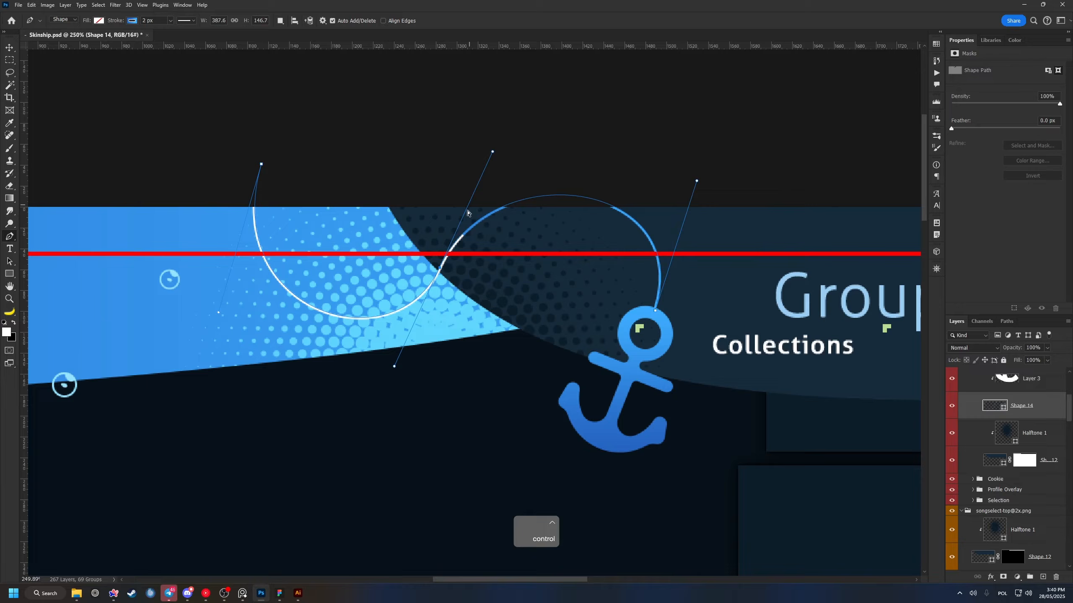
Step: Rotate the anchor further clockwise and refine the curve of the Shape 14 line to follow it
drag(449, 297, 258, 220)
key(ctrl+d)
key(v)
click(572, 309)
key(ctrl+t)
key(p)
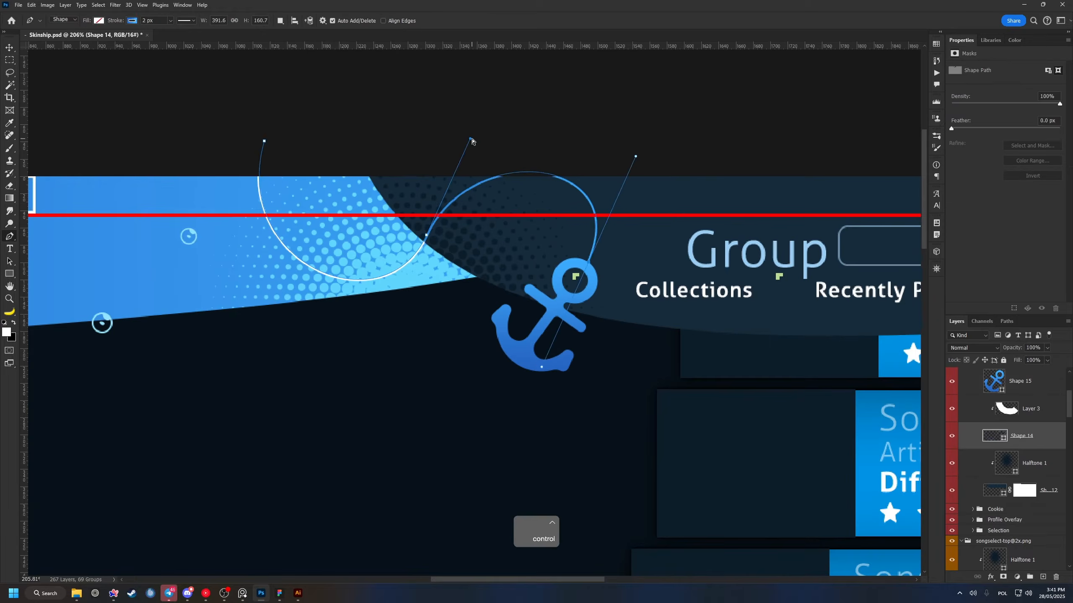
Step: Place another small bubble between the anchor and the Group label, collapse the layer groups and save Skinship.psd
key(v)
drag(473, 383, 614, 264)
click(1049, 518)
scroll(533, 231, down, 6)
click(1003, 474)
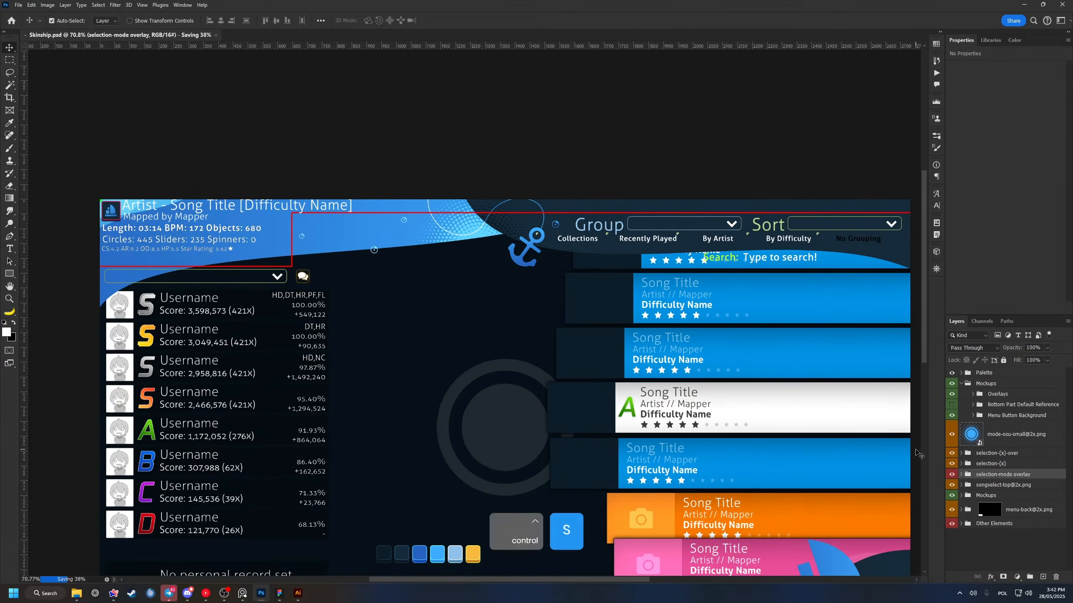
click(961, 475)
click(997, 485)
scroll(743, 217, up, 6)
scroll(673, 332, down, 6)
scroll(599, 301, up, 4)
click(591, 186)
key(p)
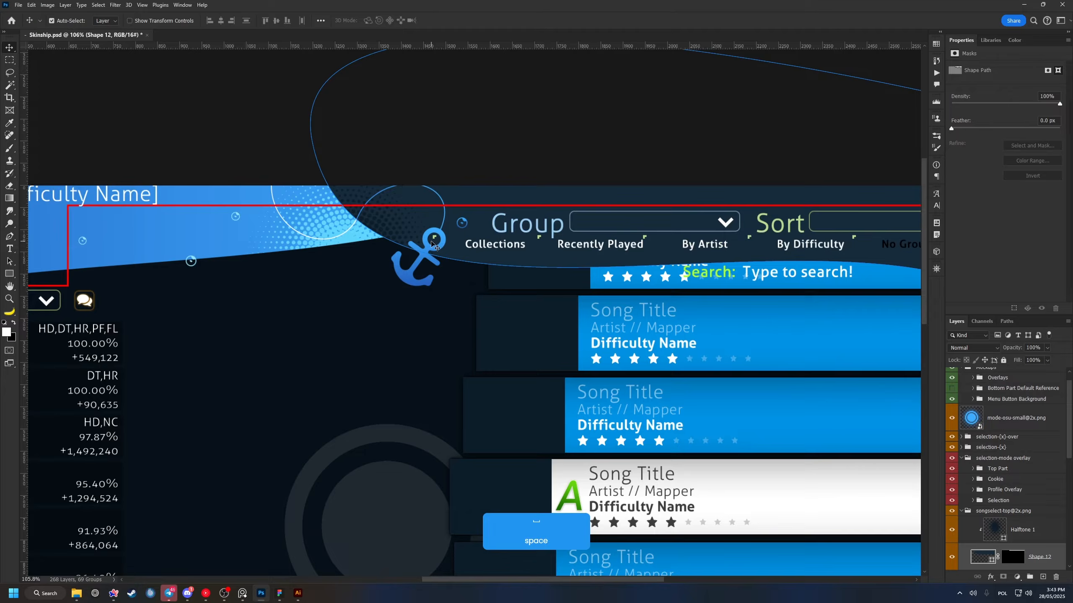
scroll(545, 300, down, 2)
drag(333, 194, 342, 244)
drag(723, 309, 776, 376)
drag(341, 245, 350, 290)
click(737, 144)
click(333, 193)
scroll(258, 187, up, 5)
scroll(298, 285, down, 4)
scroll(1022, 486, down, 3)
Step: Place Shape 16 beneath Shape 12 in the layer order and copy Shape 12's layer mask onto it
drag(1022, 430, 1027, 471)
drag(1012, 430, 1022, 459)
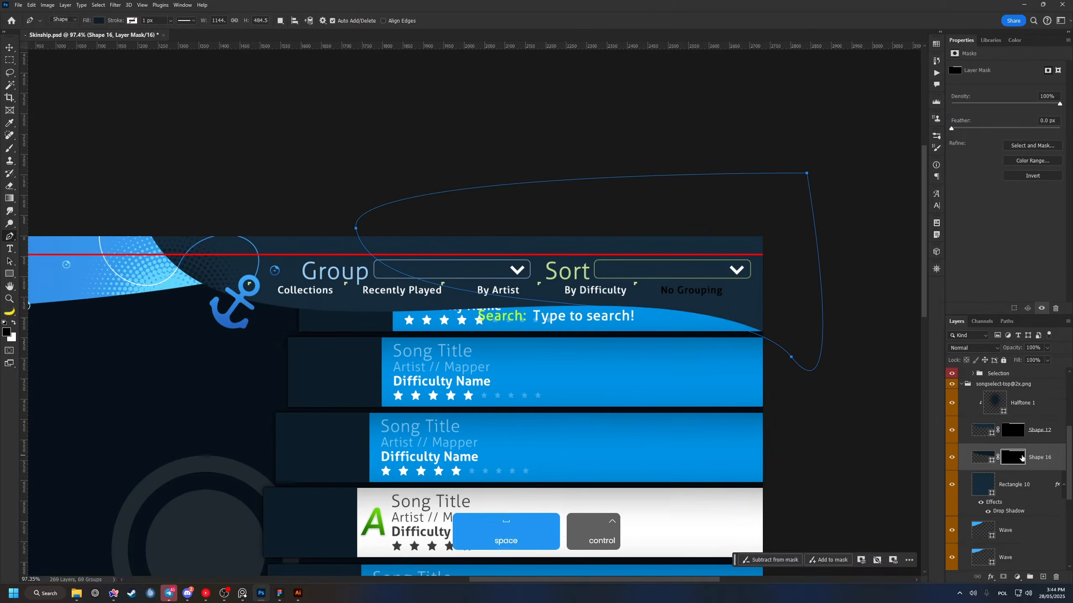
scroll(863, 455, down, 1)
Step: Reshape the curve of Shape 12 in the Top Part group so its lower edge sweeps down towards the bar's right end
ctrl+click(737, 270)
drag(764, 191, 657, 151)
drag(540, 317, 519, 317)
drag(580, 305, 647, 271)
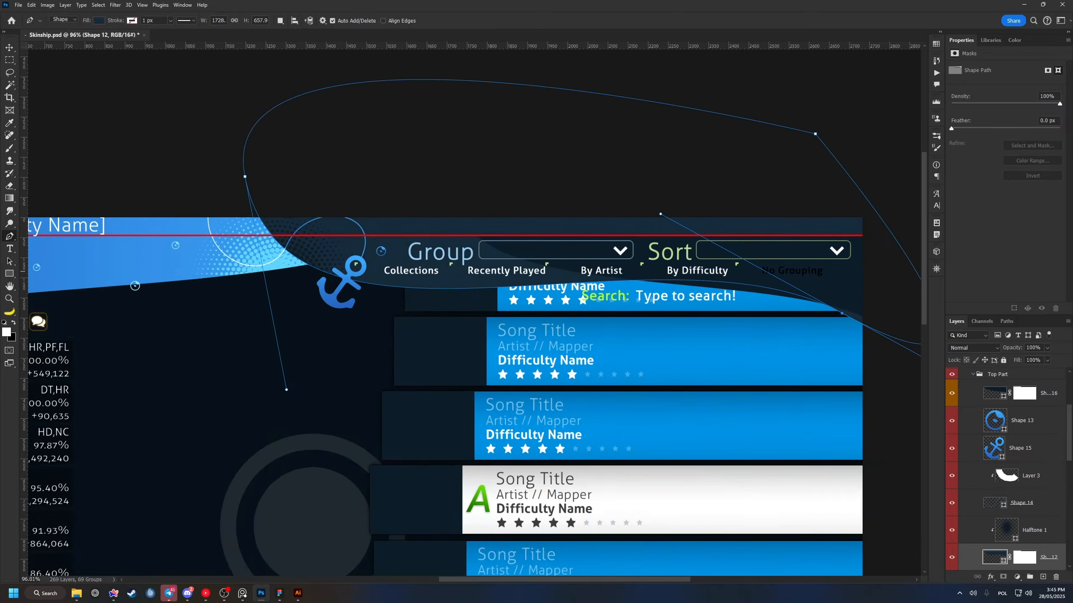
Step: Draw a new dark blue curved shape in the Top Part group, sweeping beneath the anchor and the Group label
drag(273, 210, 308, 278)
double_click(995, 476)
ctrl+click(332, 233)
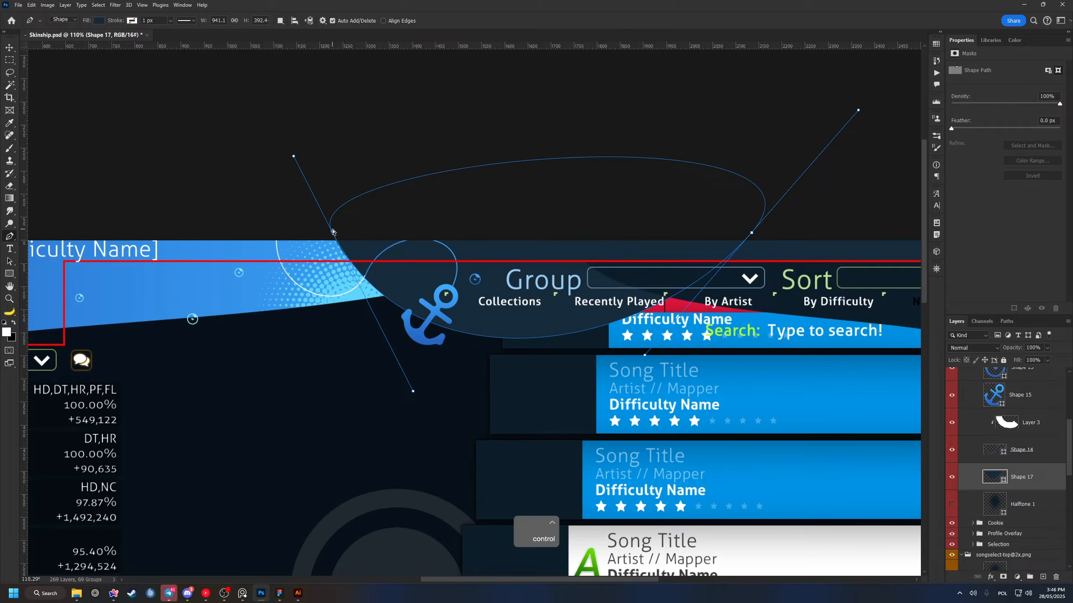
Step: Flatten and widen Shape 17 at both ends to about 1113 by 326 px, keeping its edge along the wave
drag(625, 295, 522, 318)
ctrl+click(513, 296)
ctrl+click(396, 291)
key(v)
key(p)
drag(225, 240, 197, 240)
drag(652, 241, 702, 241)
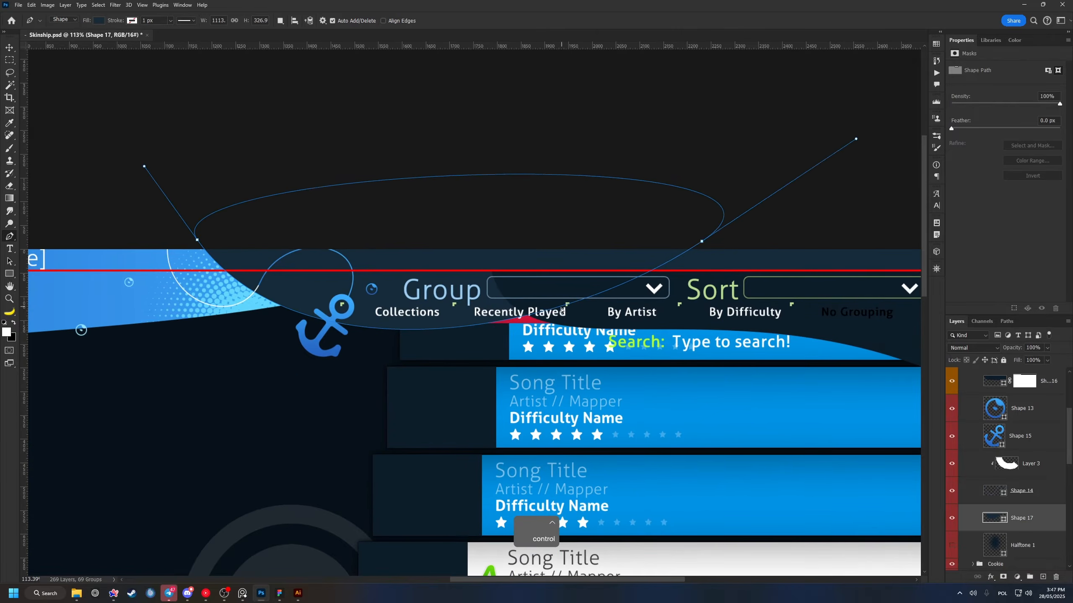
Step: Brush more shading onto Layer 3 over the curved line and scale the extra bubbles placed around the anchor
click(1031, 464)
key(b)
scroll(596, 387, down, 5)
key(ctrl+t)
key(Return)
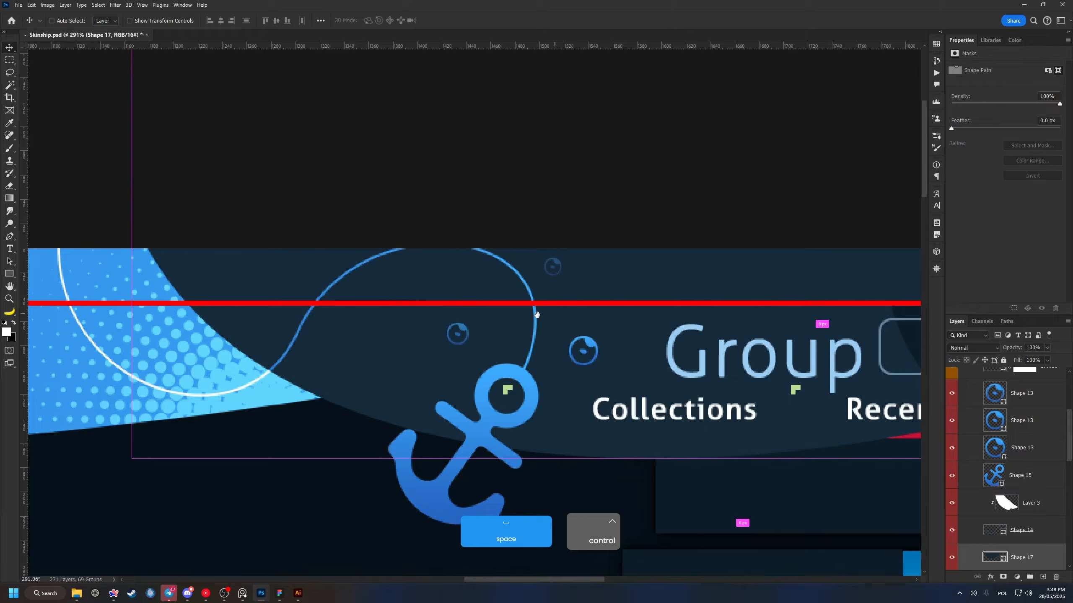
Step: Recolor Shape 17 in the Top Part group with a lighter navy blue fill
double_click(998, 556)
key(Return)
double_click(996, 384)
key(Return)
right_click(1025, 409)
click(1027, 425)
scroll(513, 296, down, 6)
scroll(513, 296, up, 6)
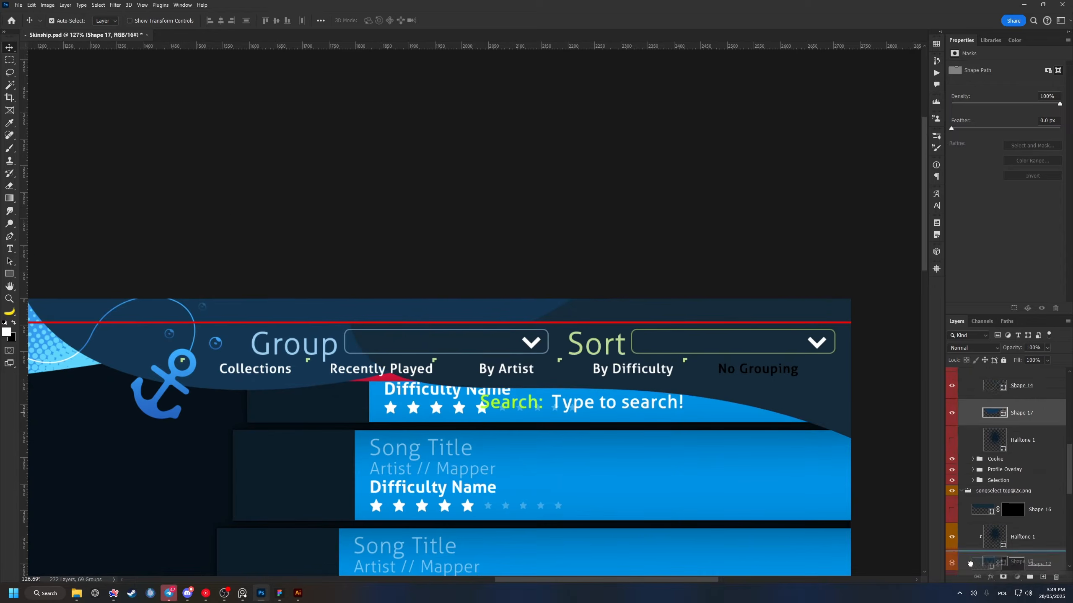
key(Delete)
click(951, 430)
key(p)
scroll(514, 296, down, 4)
scroll(513, 296, up, 6)
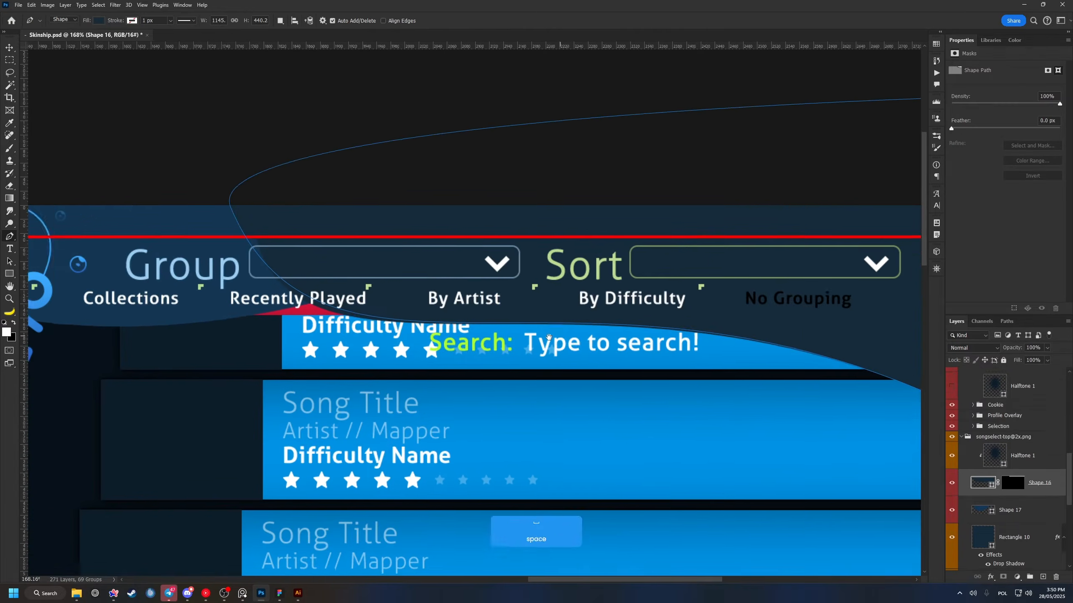
key(v)
scroll(419, 320, down, 4)
key(p)
key(ctrl+z)
Step: Copy Shape 16 into the Top Part group, invert its mask and refine the curve beneath the Sort box
drag(1031, 450, 984, 317)
key(ctrl+i)
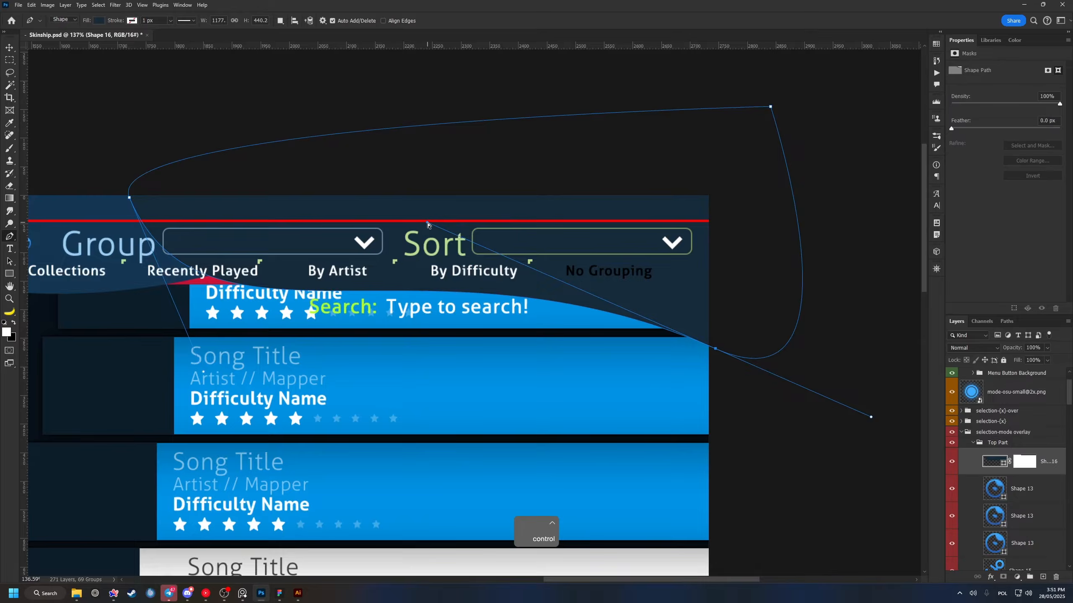
scroll(524, 286, down, 3)
drag(338, 271, 625, 320)
click(1018, 515)
double_click(987, 544)
key(Return)
scroll(452, 304, up, 5)
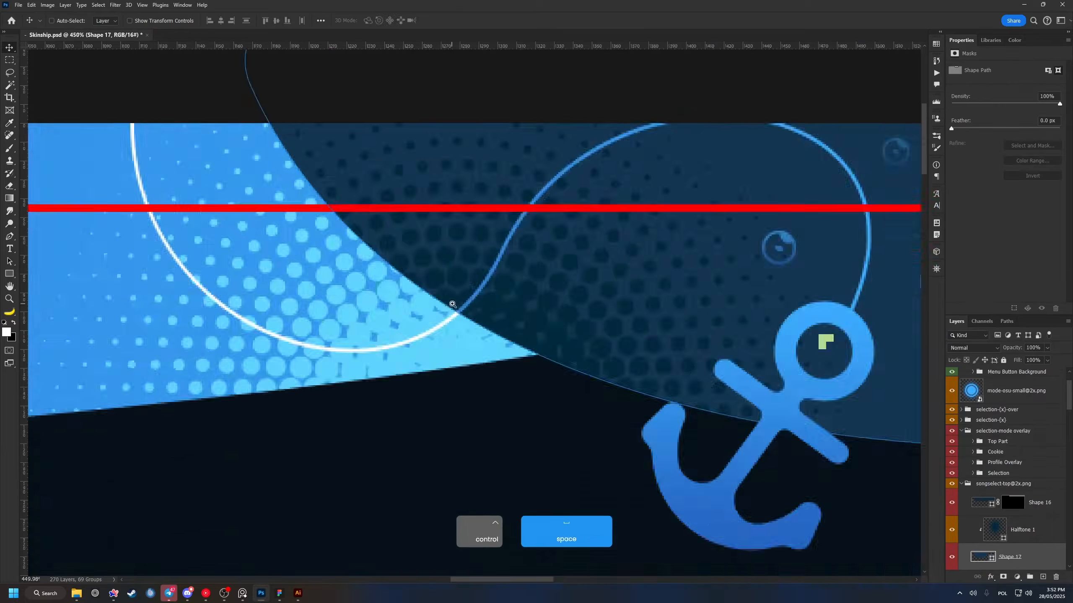
key(v)
scroll(597, 235, down, 8)
key(ctrl+s)
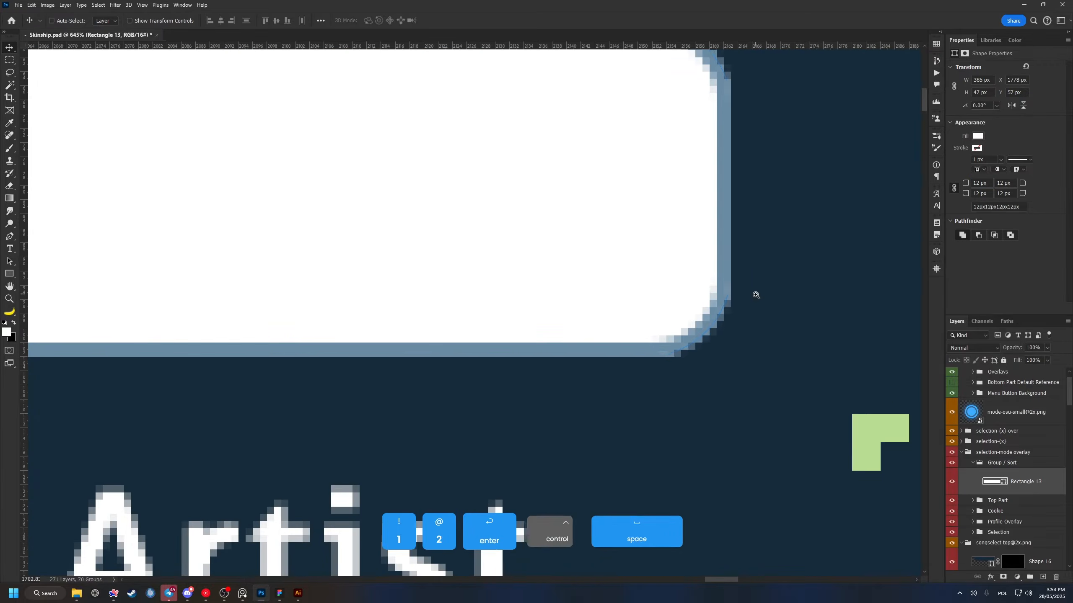
Step: Fill Rectangle 13 over the Group box with a blue gradient and size it to 393 by 55 px
click(978, 136)
text(0)
key(Return)
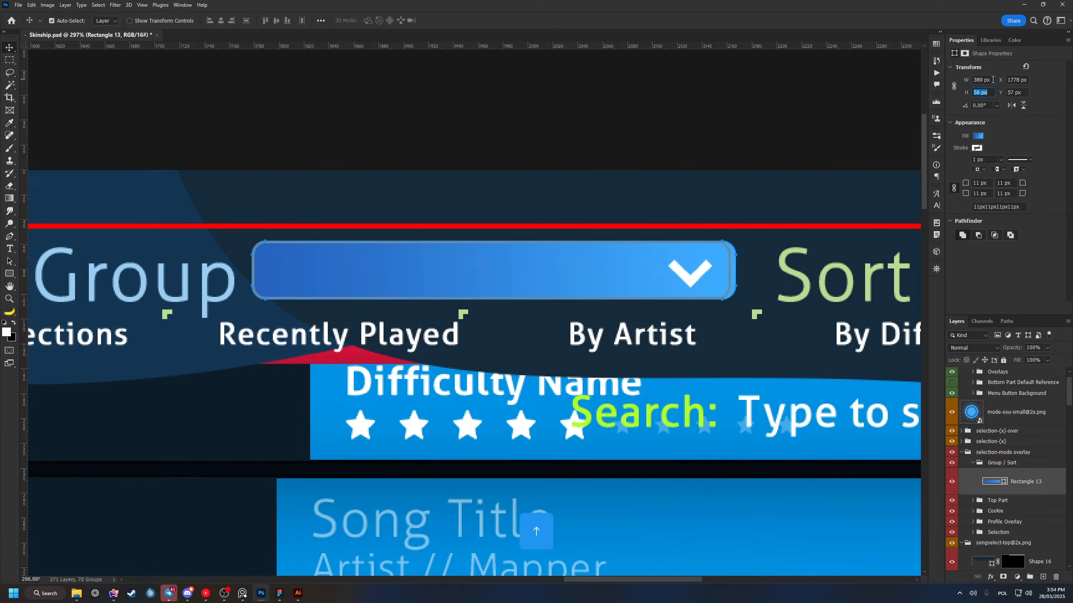
click(993, 80)
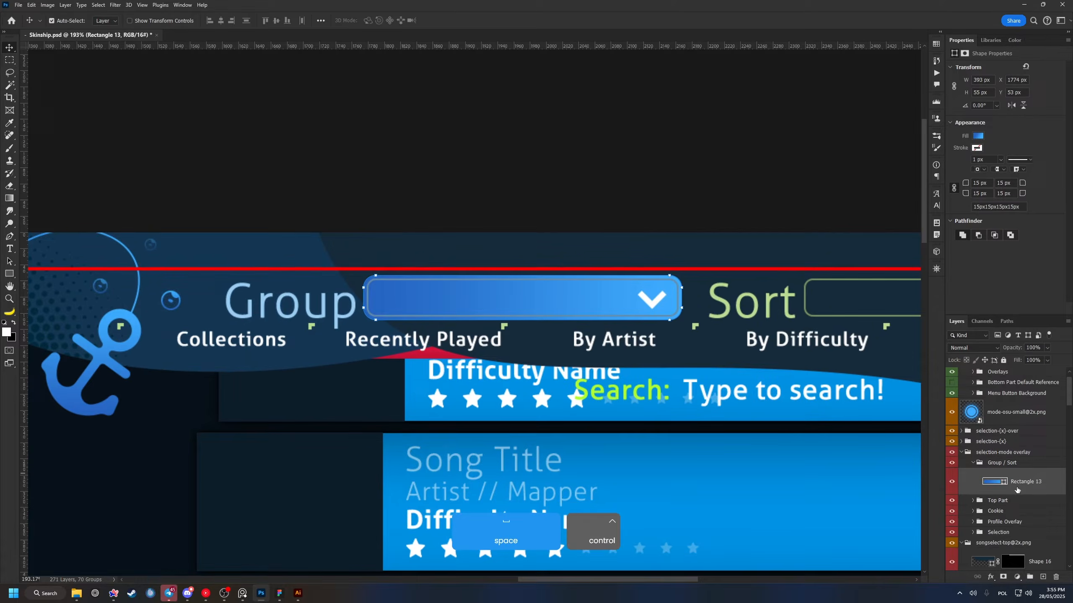
Step: Add a blue Color Overlay to the lower copy of Rectangle 13 and extend both rectangles leftward over the Group label
double_click(1038, 513)
click(149, 335)
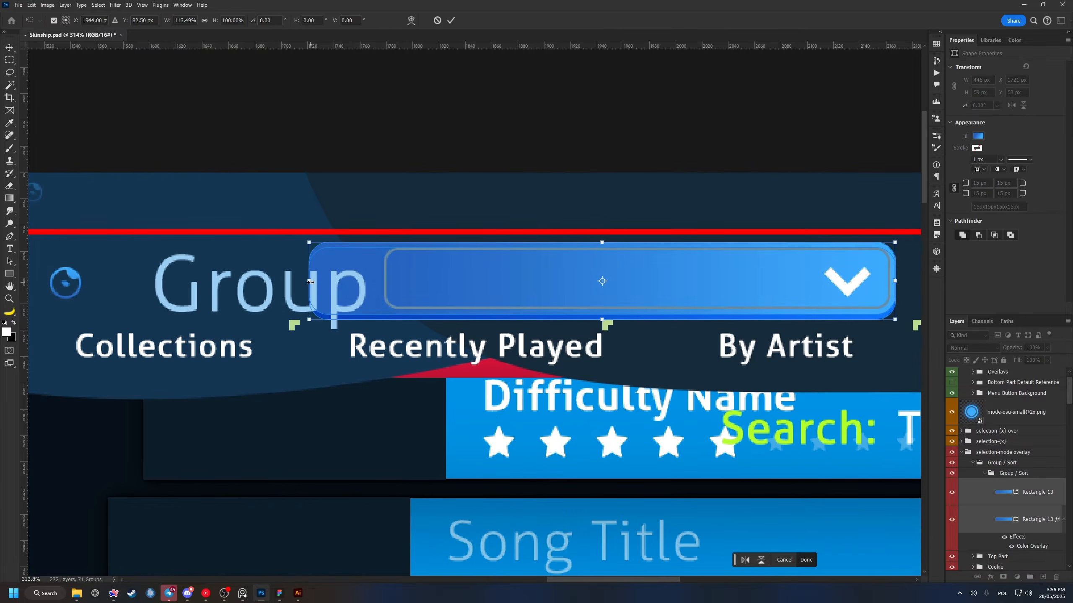
drag(397, 307, 369, 291)
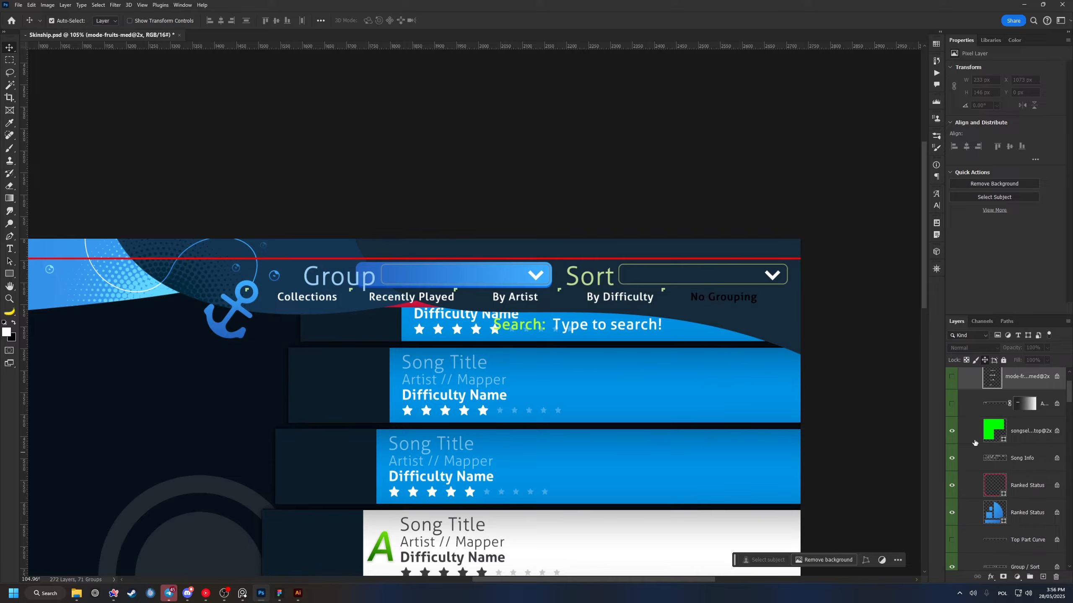
Step: Place the layer-group-solid library icon at the left end of the blue Group box and scale it to fit
scroll(974, 442, down, 3)
click(970, 479)
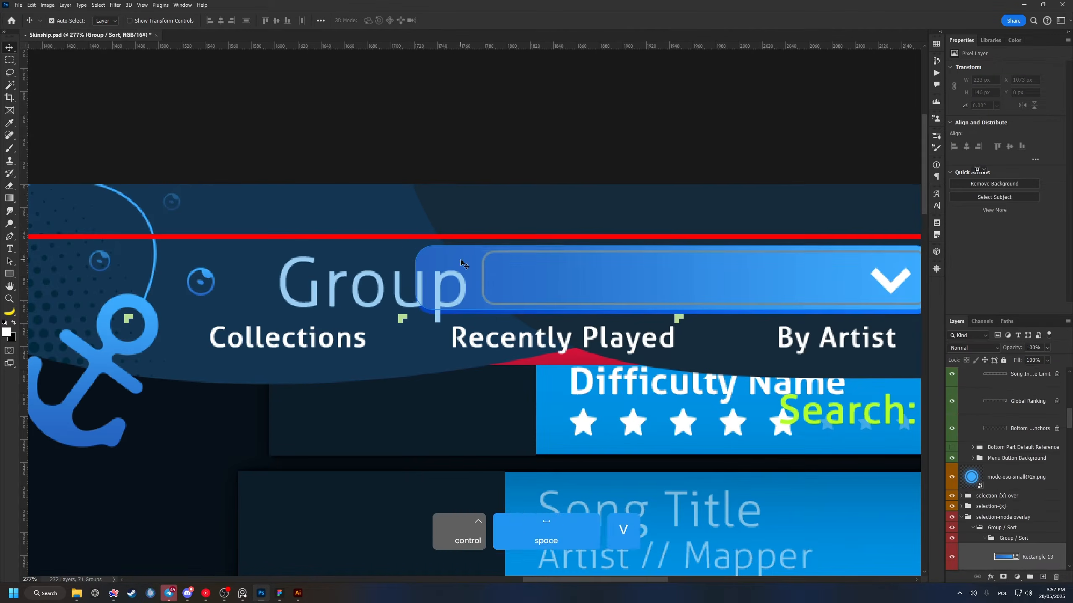
click(1011, 41)
drag(461, 292, 447, 284)
scroll(447, 284, up, 5)
key(Return)
scroll(448, 284, down, 7)
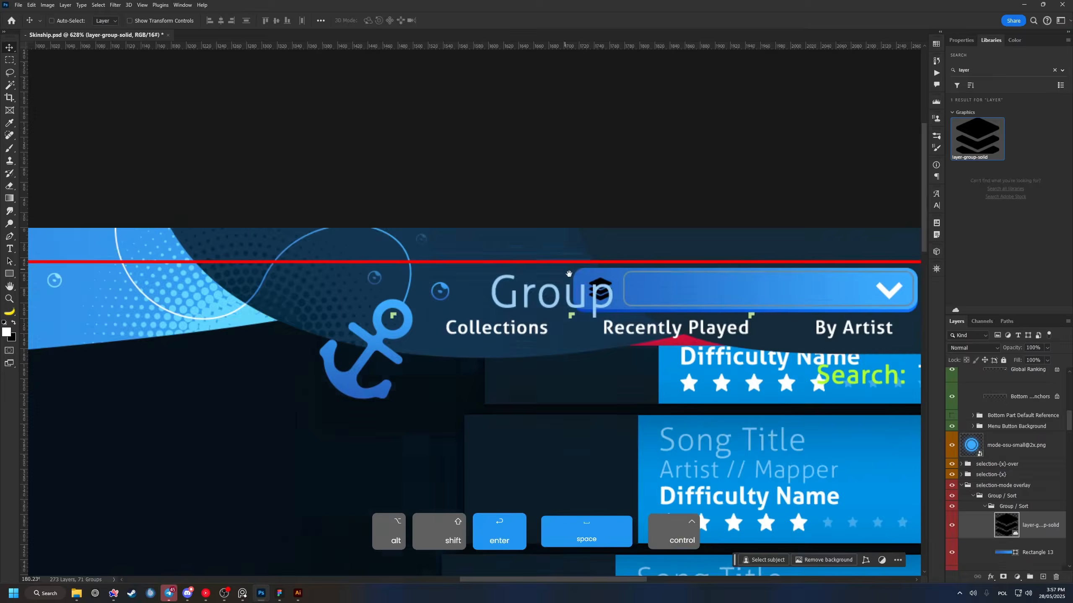
Step: Apply a Color Overlay of 4dceff to the layer-group-solid icon
double_click(1047, 525)
click(782, 449)
click(970, 338)
text(4dceff)
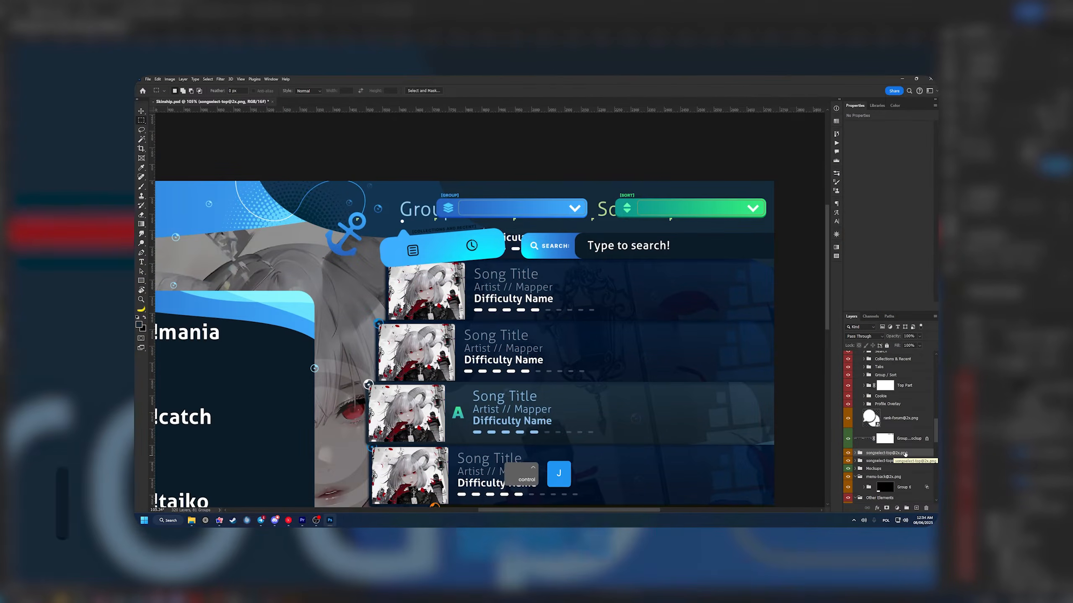
key(ctrl+j)
right_click(905, 454)
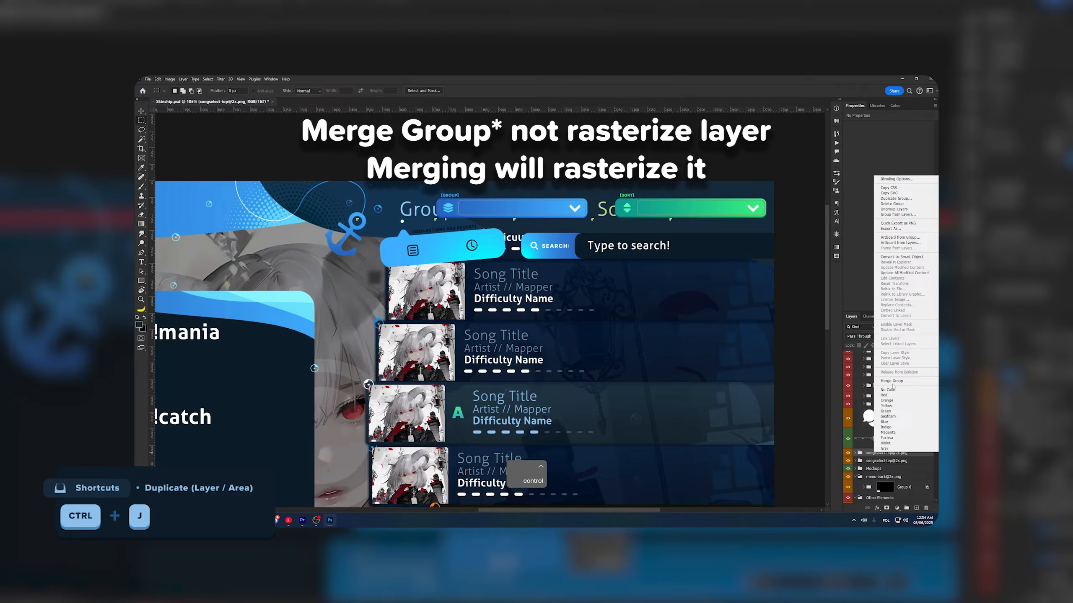
click(891, 381)
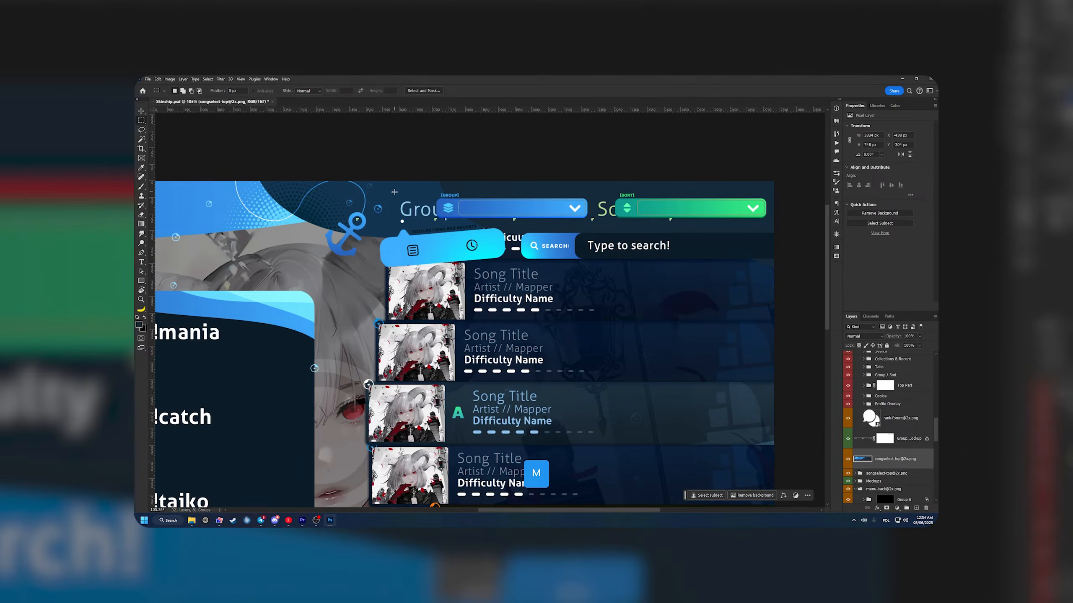
Step: Copy the merged layer's area around the Group and Sort boxes to a new layer and move it up beside Top Part
drag(394, 191, 458, 207)
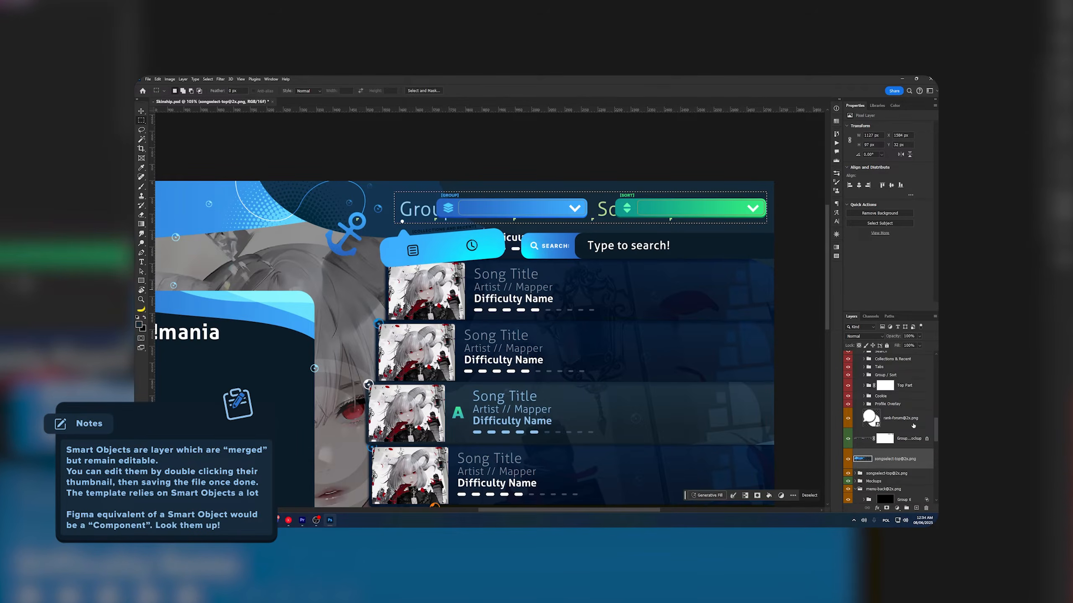
key(ctrl)
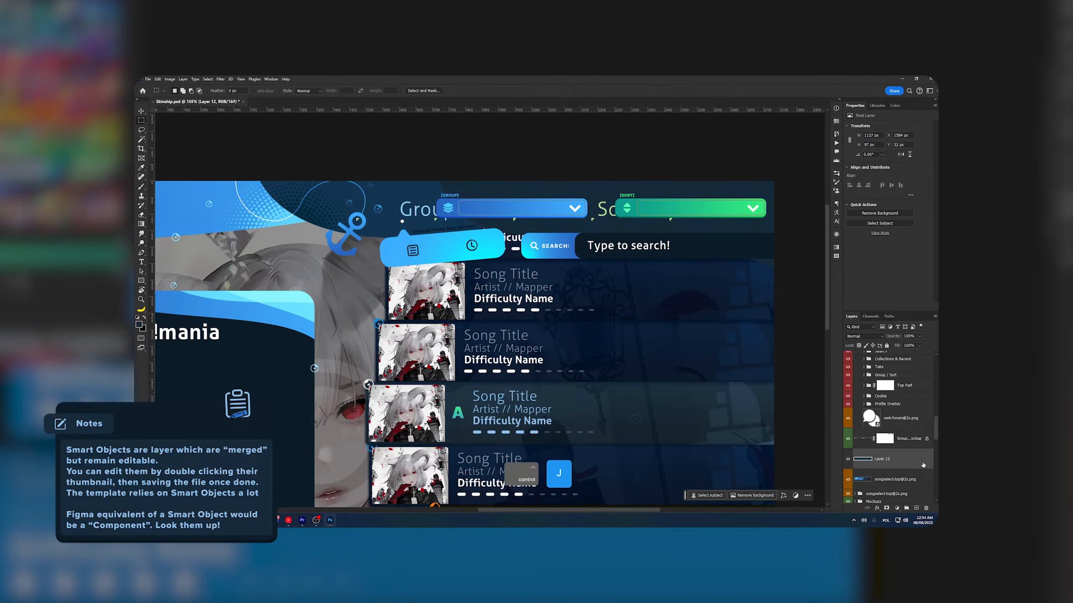
drag(927, 458, 906, 381)
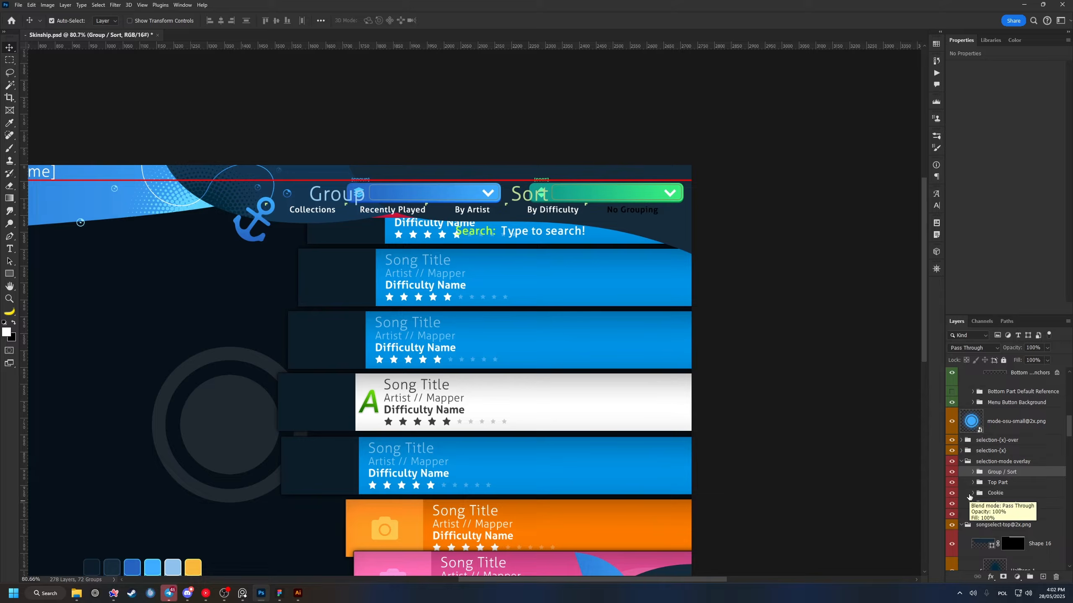
Step: Hide the default Group / Sort text reference layer in the Overlays mockup group
scroll(980, 473, up, 10)
click(952, 482)
scroll(969, 481, down, 5)
scroll(479, 263, down, 2)
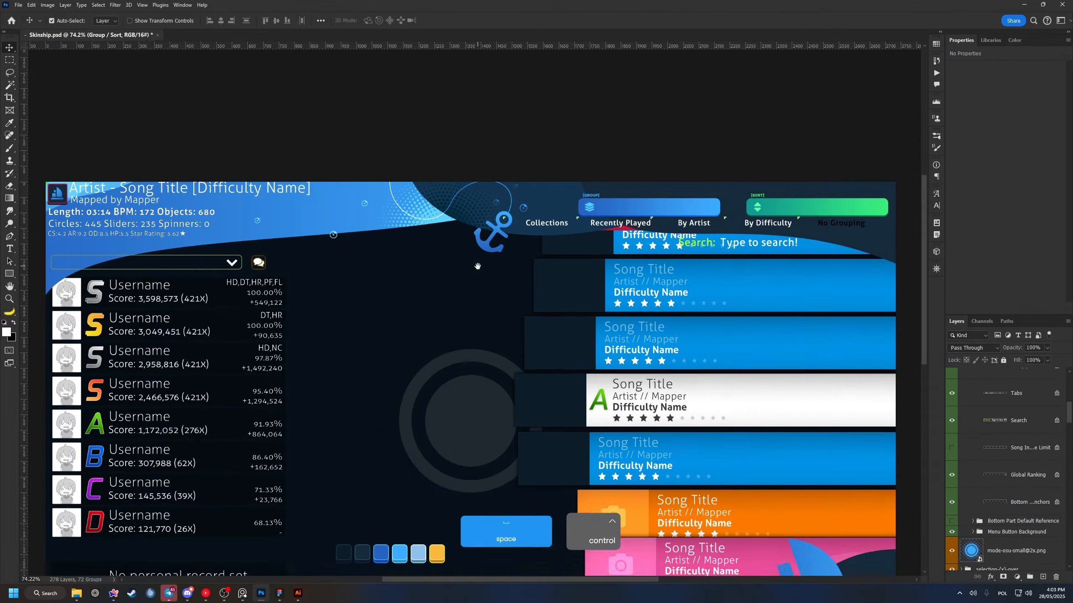
drag(479, 263, 501, 177)
scroll(968, 447, up, 6)
drag(690, 236, 552, 332)
scroll(739, 193, up, 2)
scroll(975, 405, up, 3)
click(971, 393)
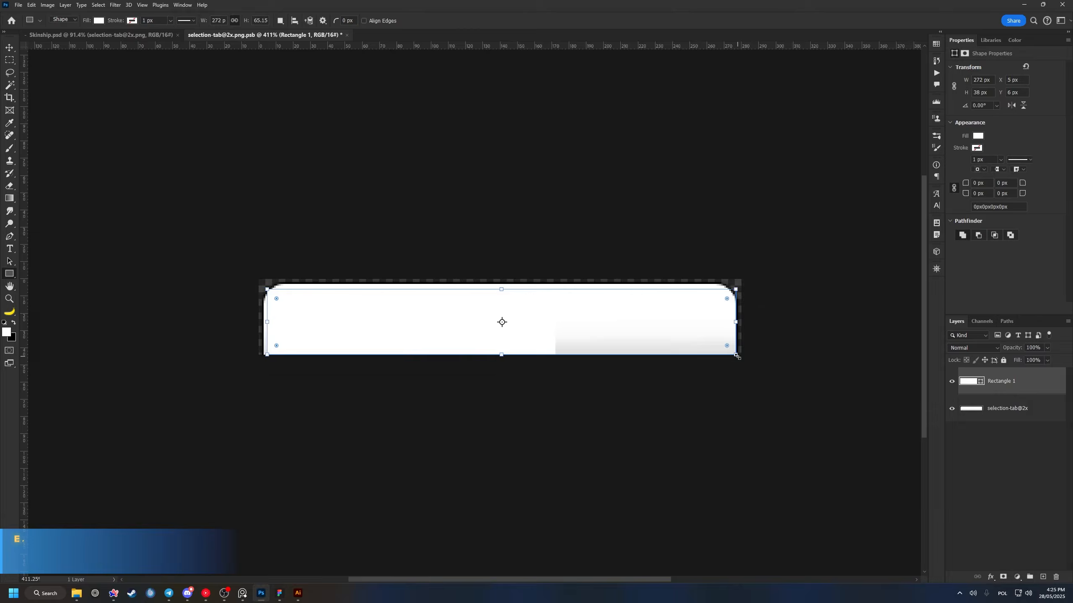
drag(270, 291, 444, 318)
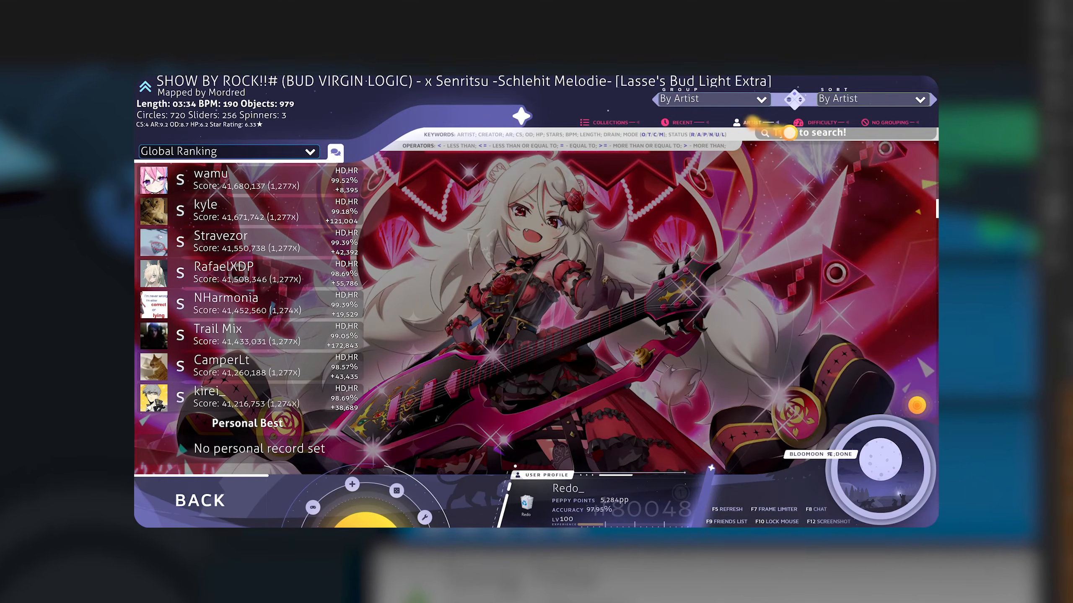
Step: Try the Difficulty and No Grouping tabs in the osu! song selection
click(816, 125)
click(887, 123)
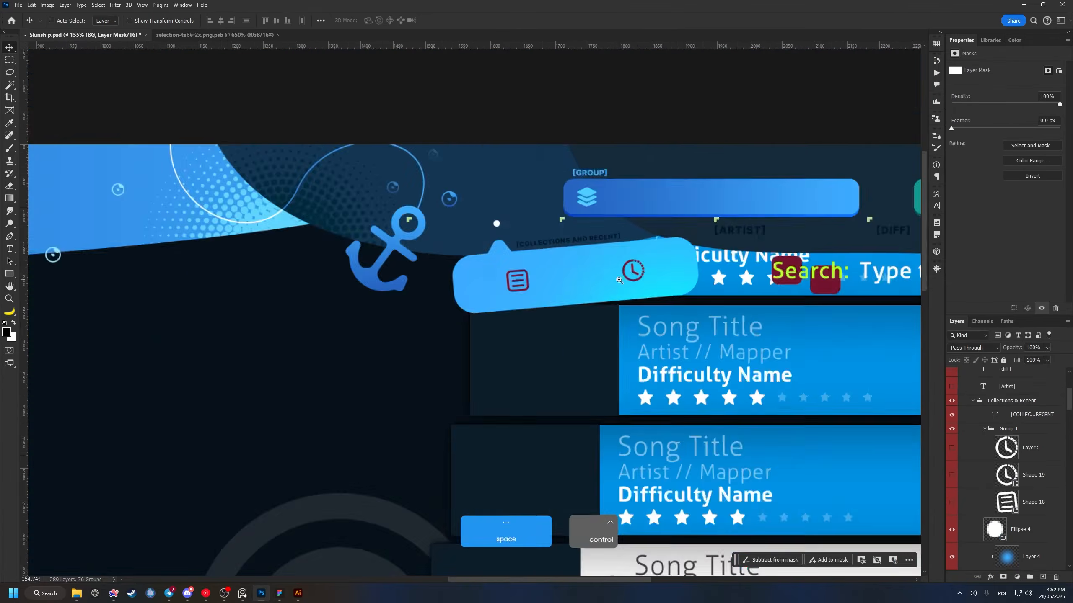
Step: Save Skinship.psd and scale Rectangle 10 into a dark search bar with a blue label tab behind the search text
key(ctrl+s)
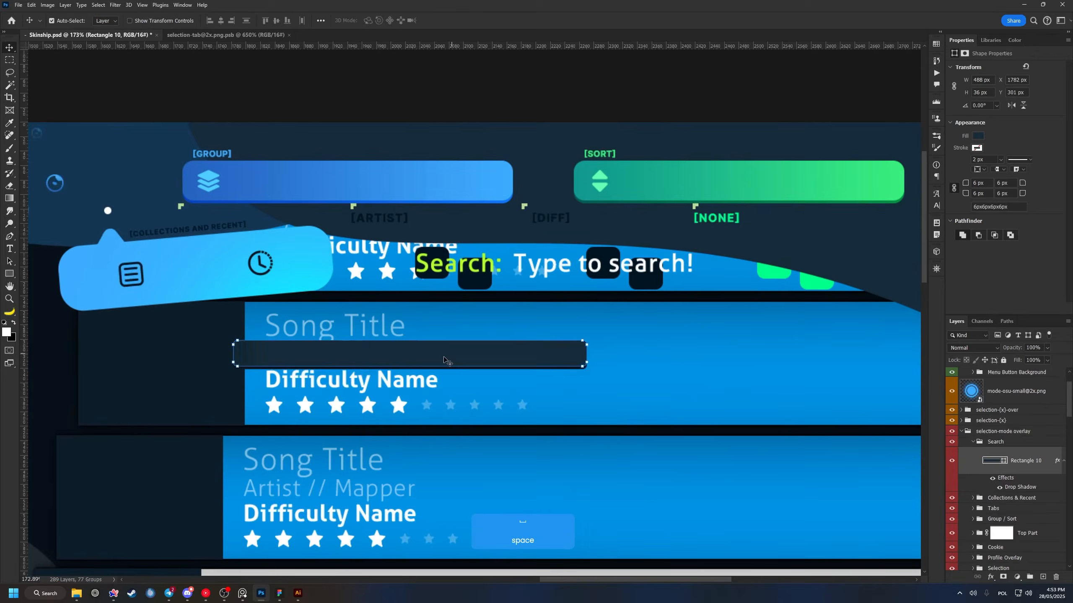
key(ctrl+t)
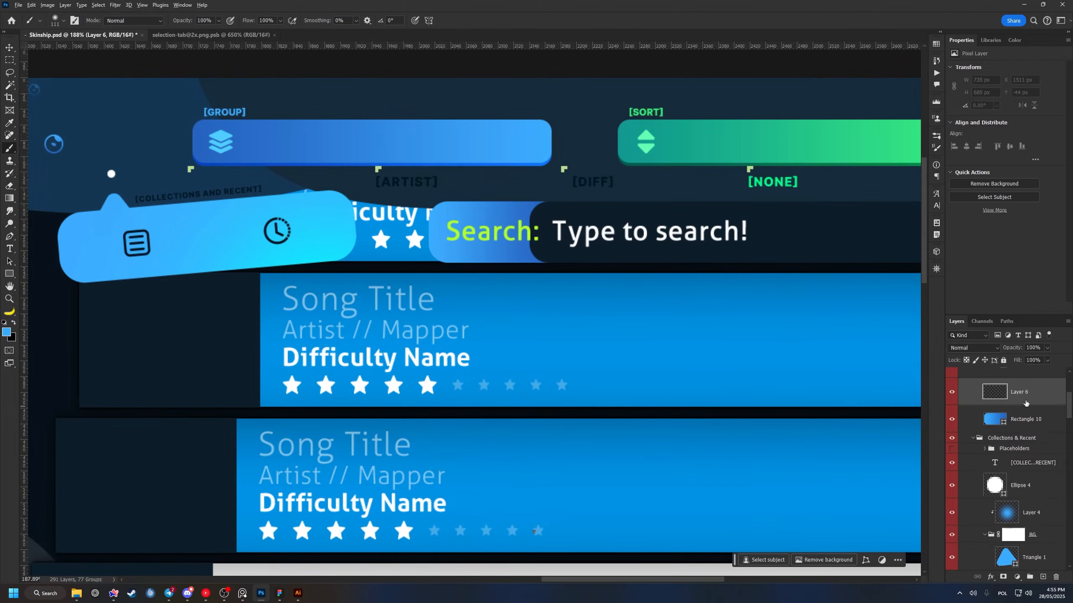
key(ctrl+space)
drag(474, 267, 505, 268)
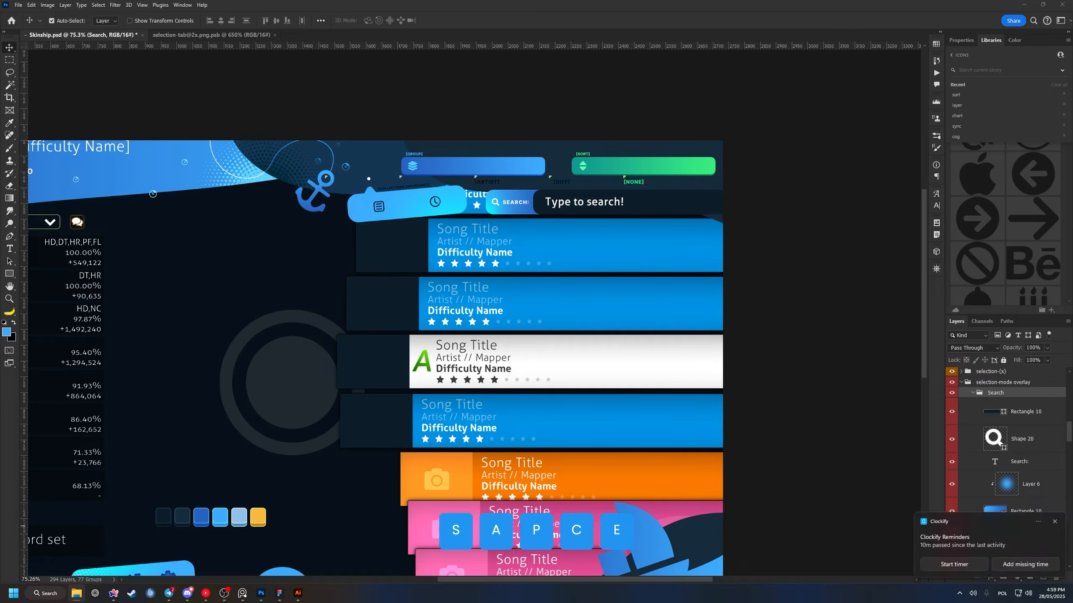
Step: Transform the Search label artwork and nudge it slightly left within the search bar
key(ctrl+t)
key(Return)
key(Left)
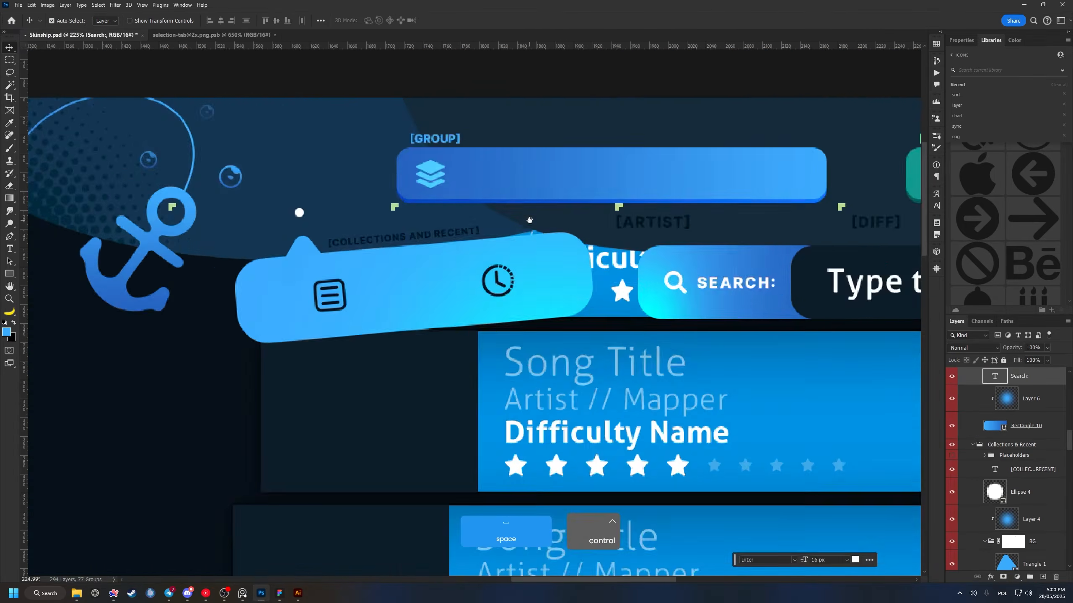
Step: Place a white speech-bubble icon on the blue tab beside the leaderboard dropdown
drag(530, 220, 639, 324)
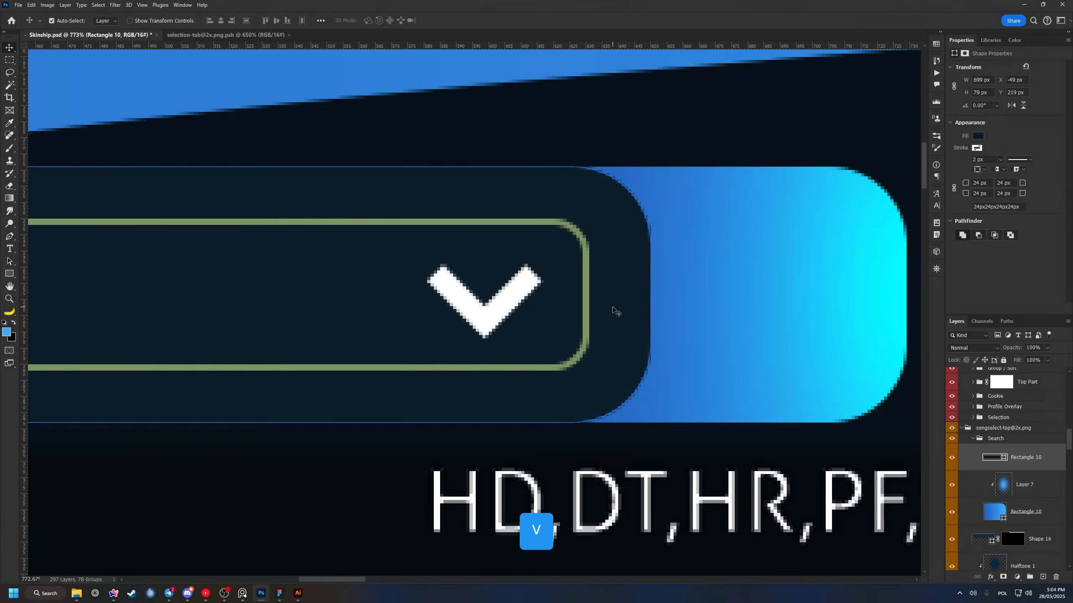
drag(615, 312, 399, 274)
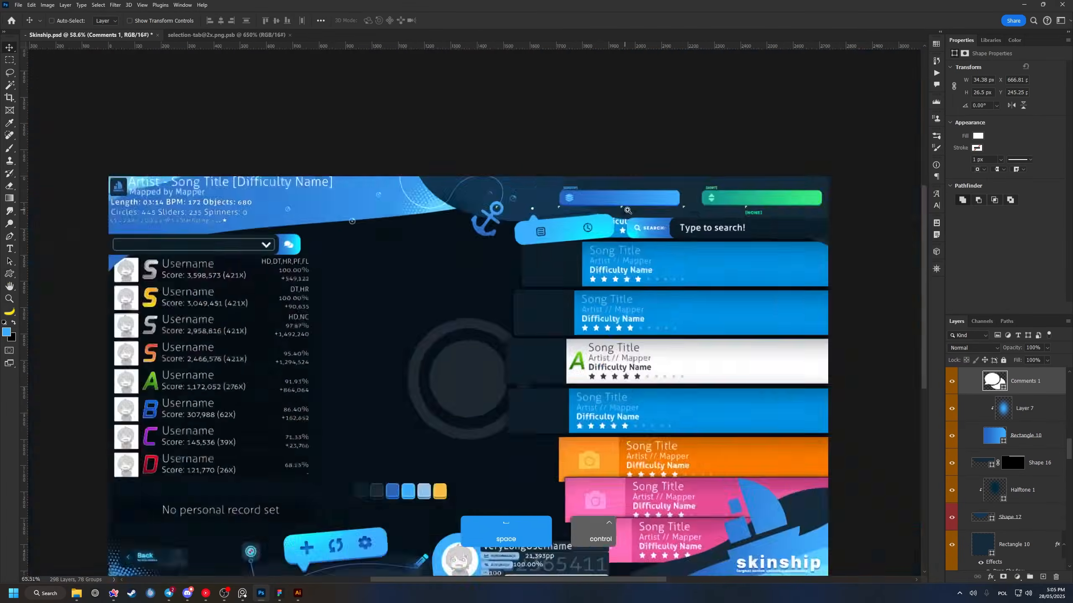
Step: Add a "discussions!" label in 12 px Inter Black with 150 tracking on a slightly tilted white box above the speech-bubble icon
key(t)
click(294, 244)
key(ctrl+a)
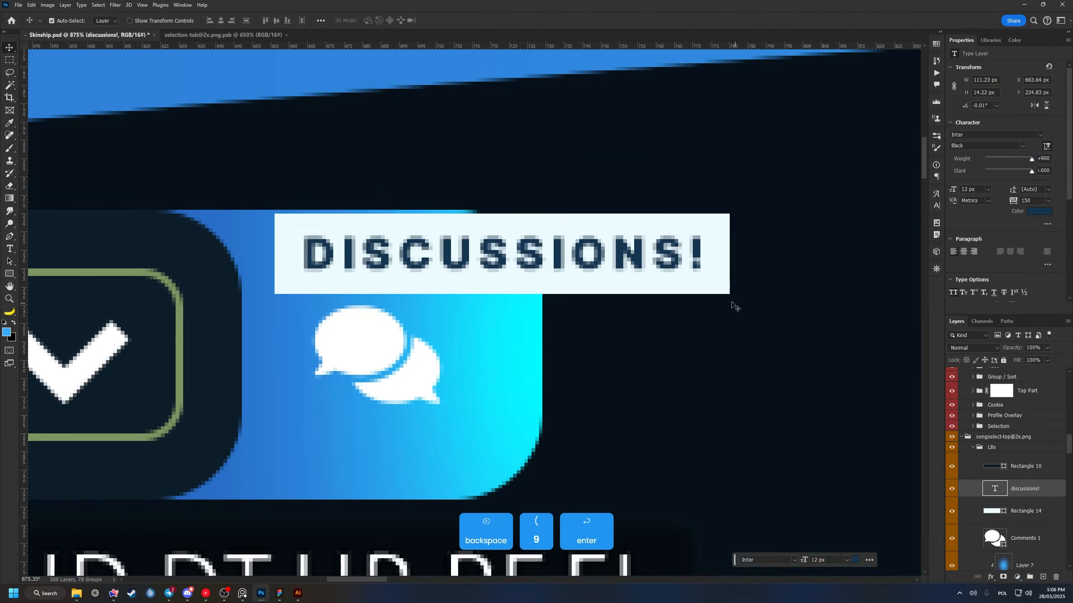
drag(733, 305, 664, 270)
click(996, 135)
key(ctrl+z)
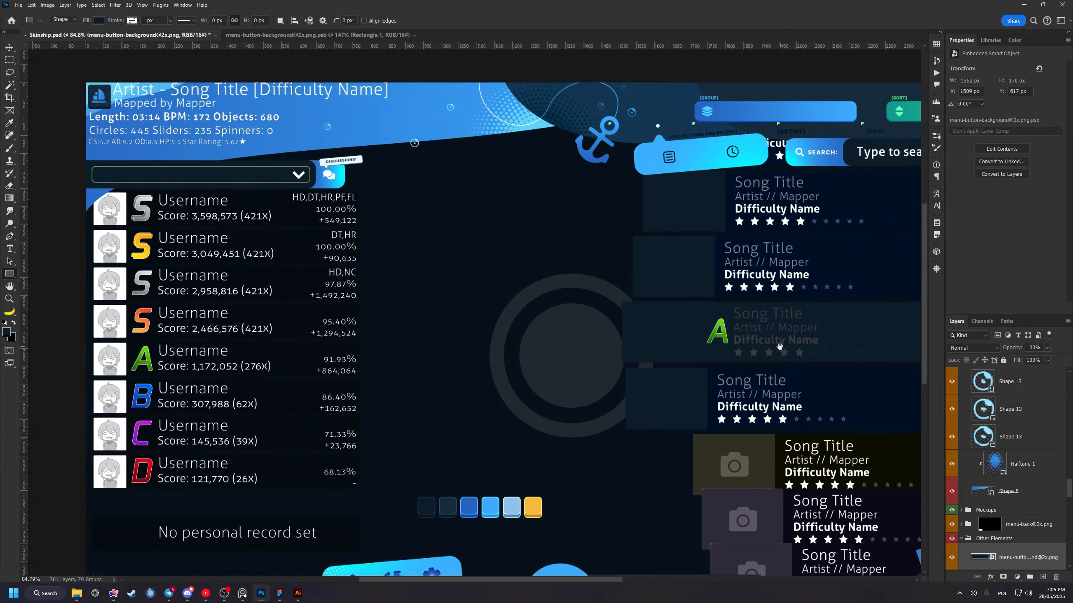
Step: Add the sailboat and wave shapes to the menu button background, clipped to Rectangle 1 and enlarged near its right end
drag(780, 347, 539, 192)
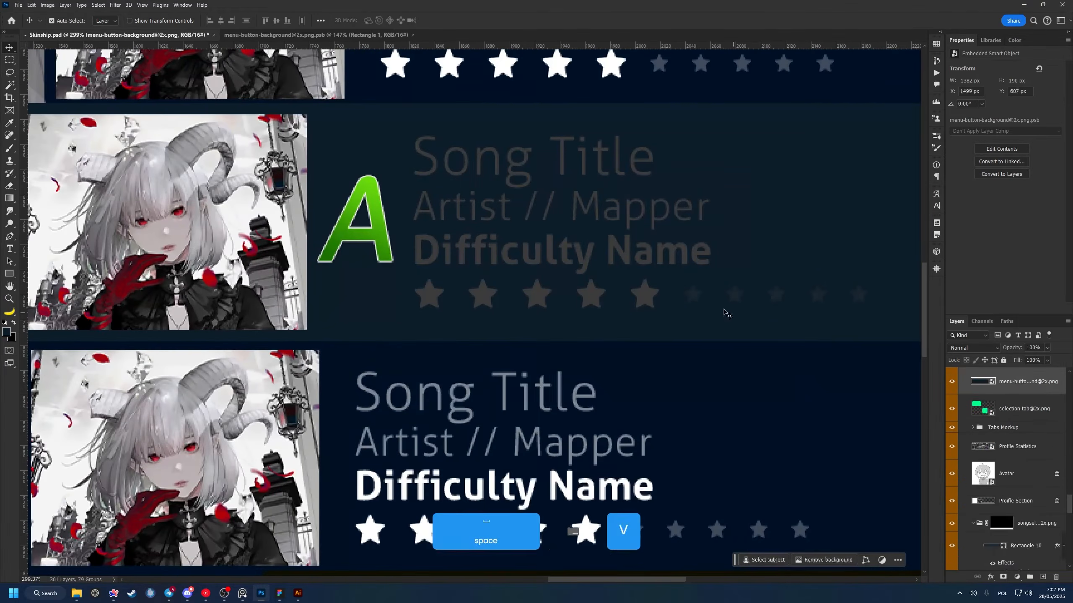
scroll(957, 505, down, 3)
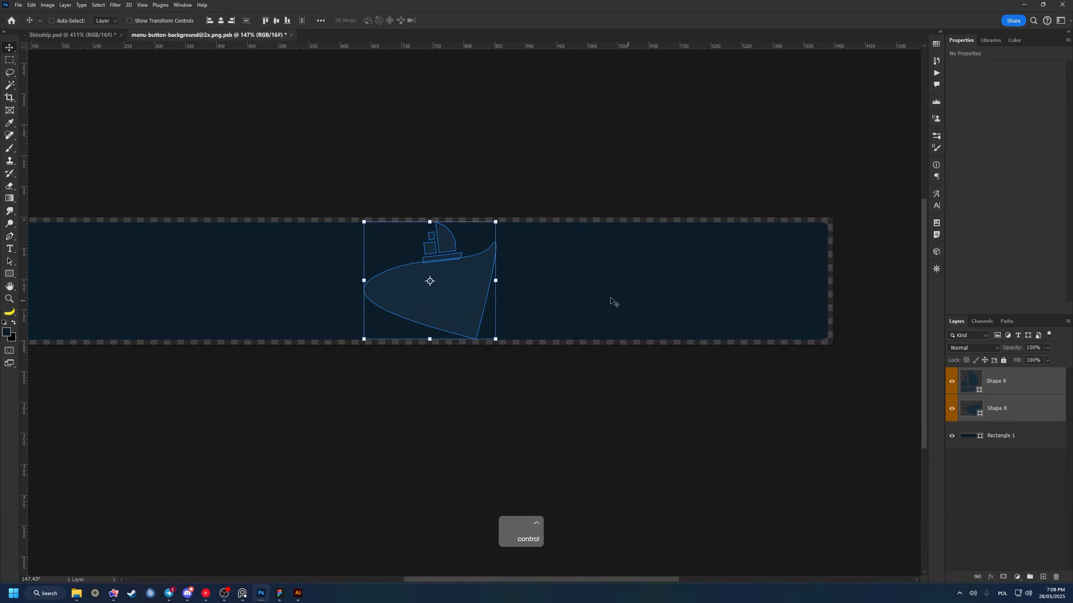
key(Return)
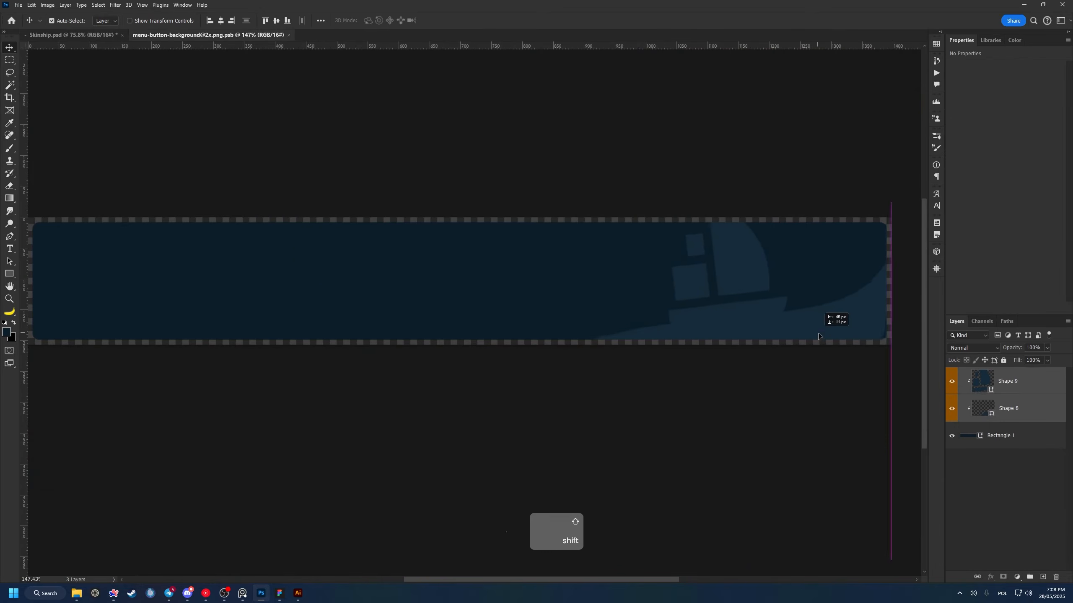
key(ctrl+t)
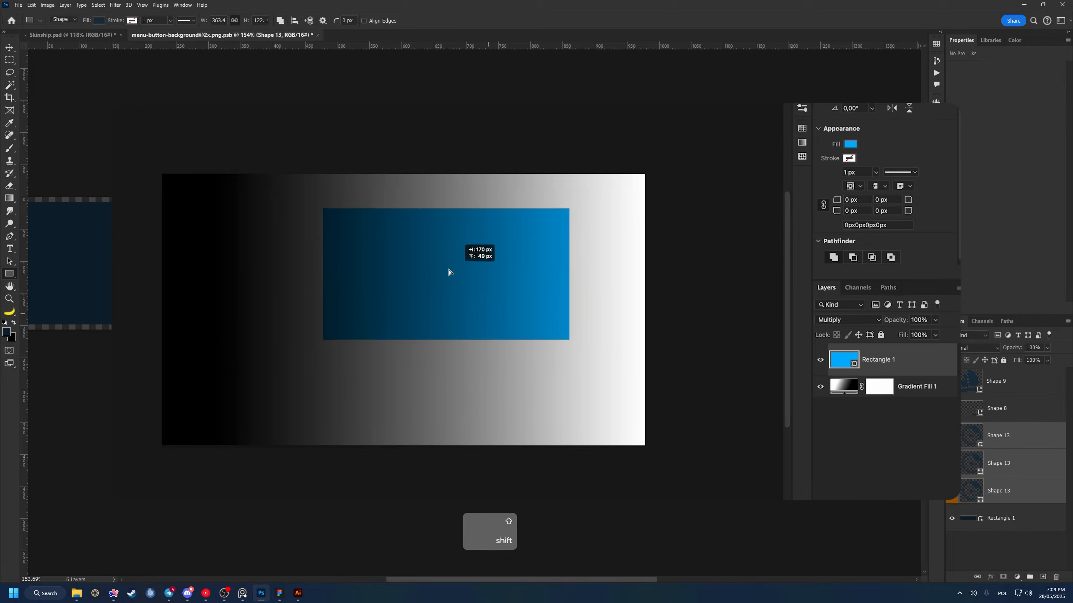
Step: Place bubbles on the menu button background, raise the corner bubble to the top layer in white, and save the file
key(ctrl+z)
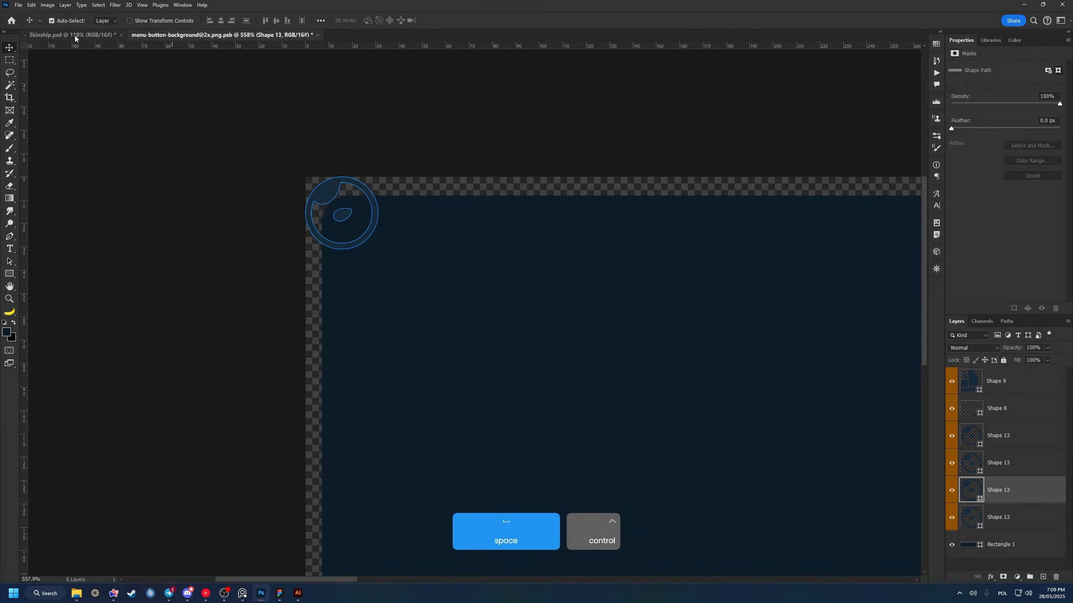
key(v)
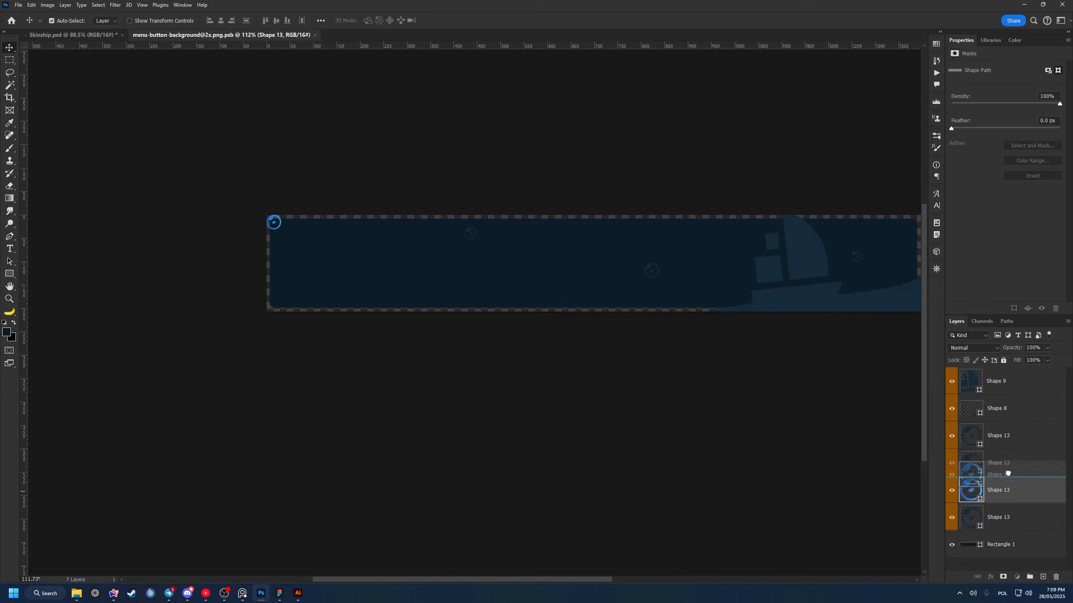
drag(1001, 474, 1001, 381)
click(98, 20)
click(196, 38)
key(v)
key(ctrl+s)
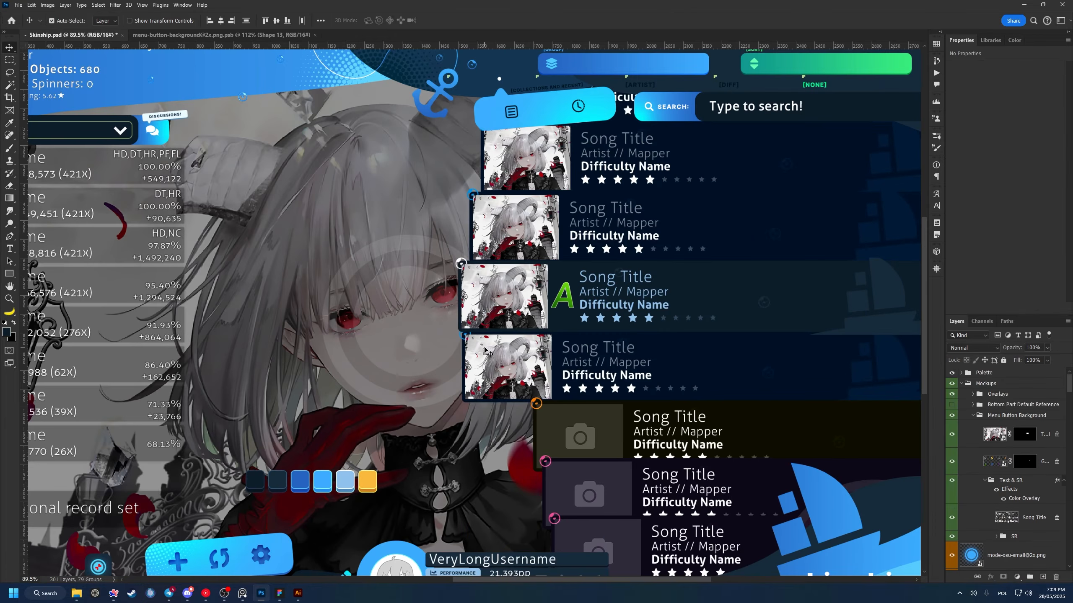
Step: Adjust the menu button background's canvas size, reposition Rectangle 1 and add a drop shadow to it
drag(502, 377, 490, 308)
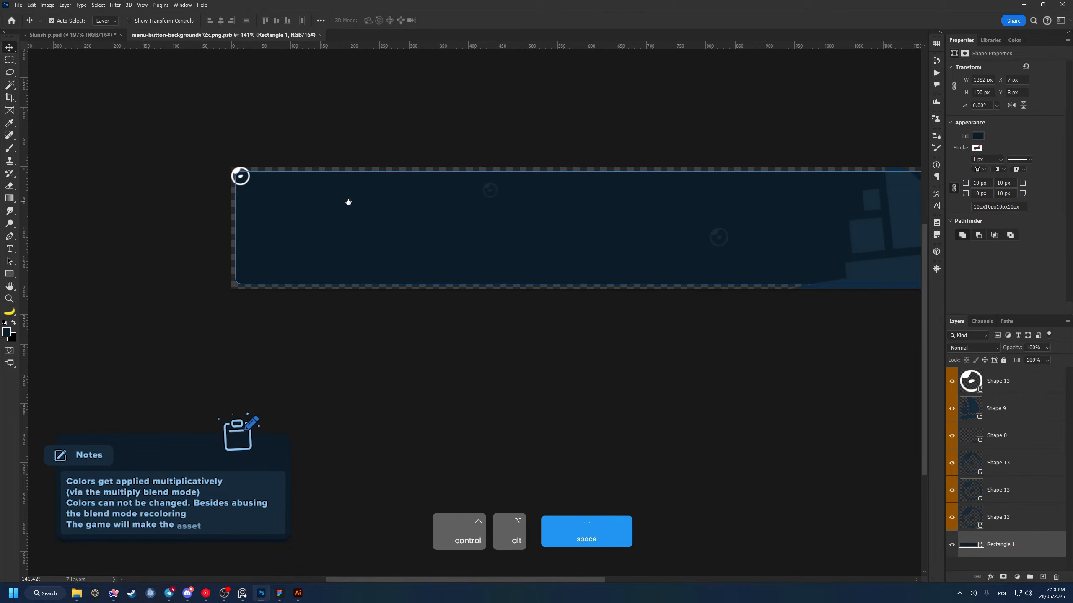
key(ctrl+alt+c)
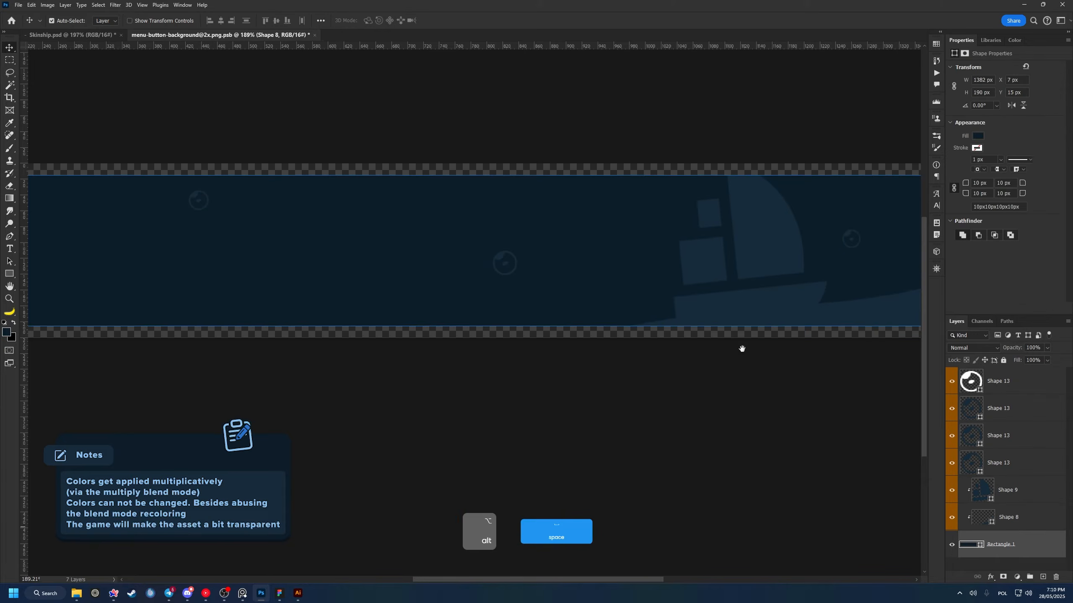
drag(742, 349, 686, 390)
double_click(1030, 545)
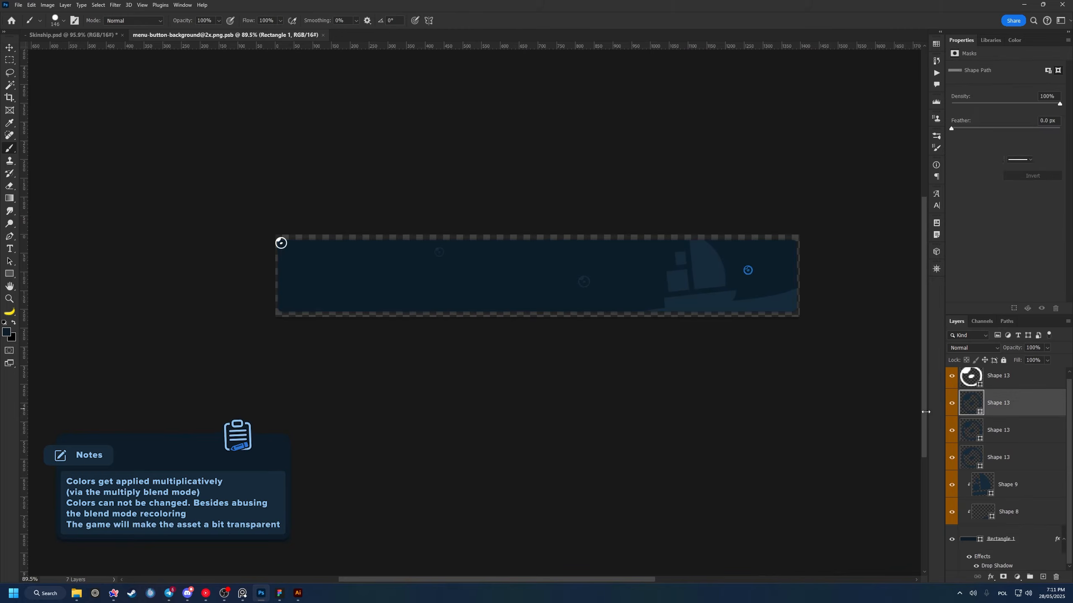
Step: Duplicate the Shape 8 wave, transform the copy and set its blend mode to Screen
key(v)
click(767, 305)
scroll(751, 318, up, 5)
key(ctrl+j)
key(ctrl+t)
key(Return)
click(973, 348)
click(967, 420)
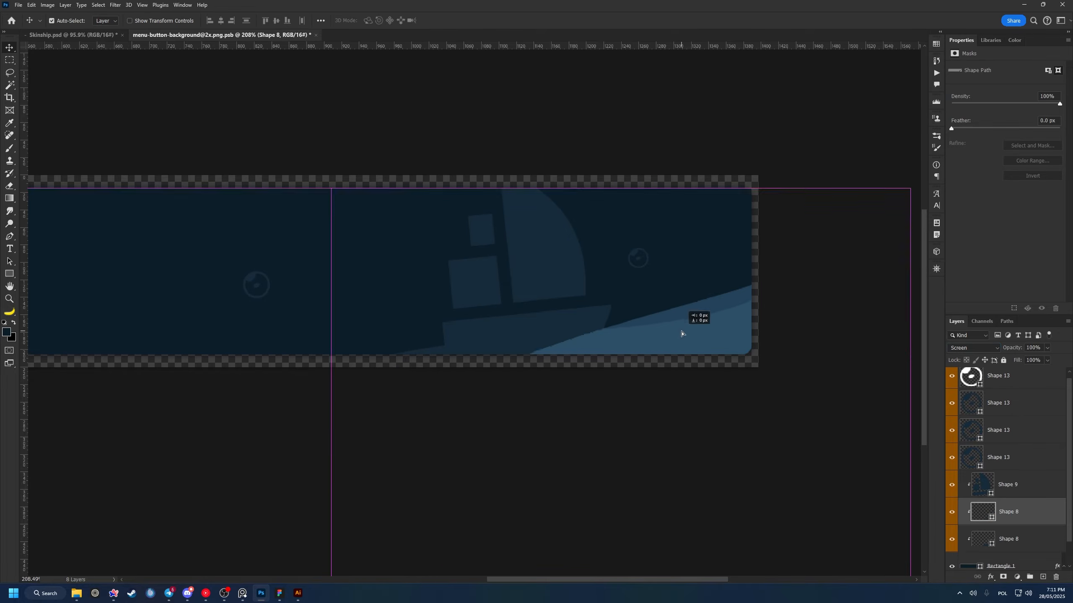
Step: Move and transform the light Screen wave in the lower-right corner of the button background
drag(681, 334, 722, 321)
key(ctrl+t)
scroll(722, 320, down, 5)
scroll(718, 355, up, 6)
Step: Duplicate the light wave and rotate the copy about 14.6° to form a second overlapping wave in the corner
key(ctrl+j)
key(ctrl+t)
drag(812, 255, 841, 310)
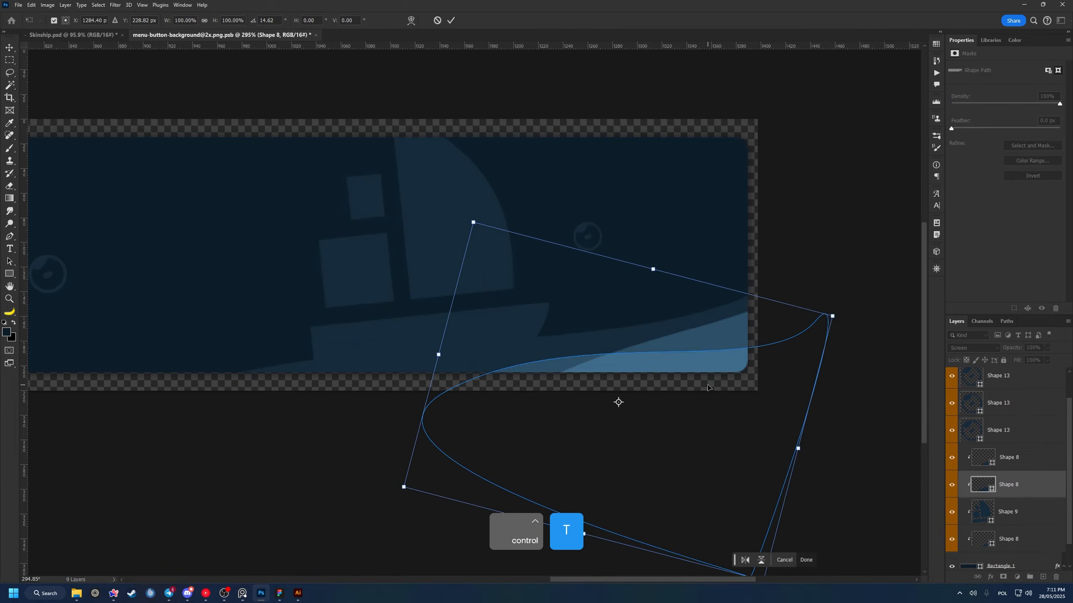
key(Return)
click(718, 274)
drag(905, 324, 820, 367)
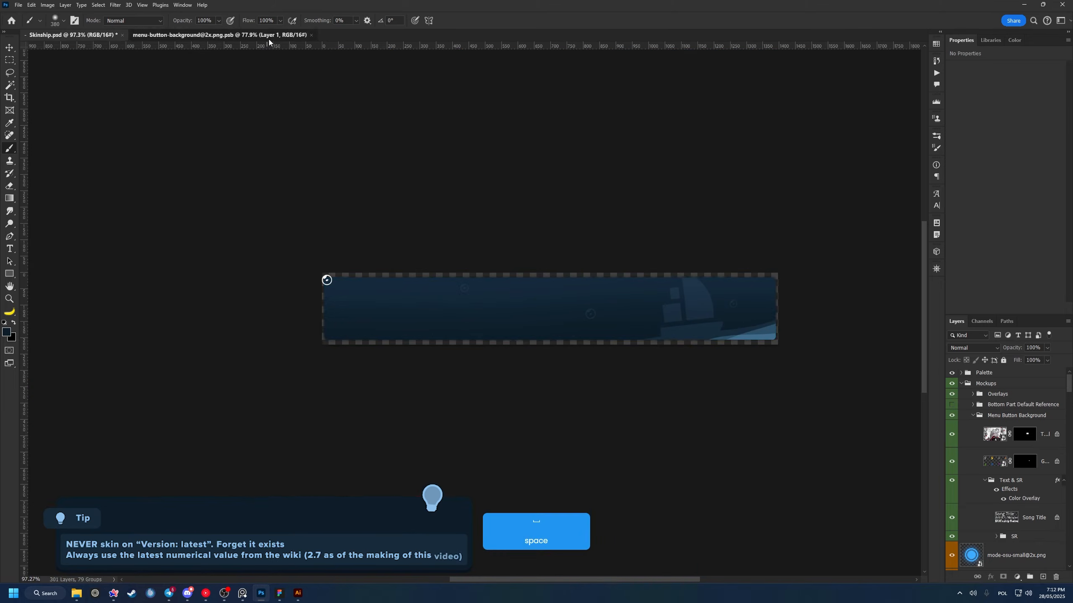
Step: Adjust the fill of the menu button background's rectangle and inspect the updated entries over the map background in Skinship.psd
click(1030, 361)
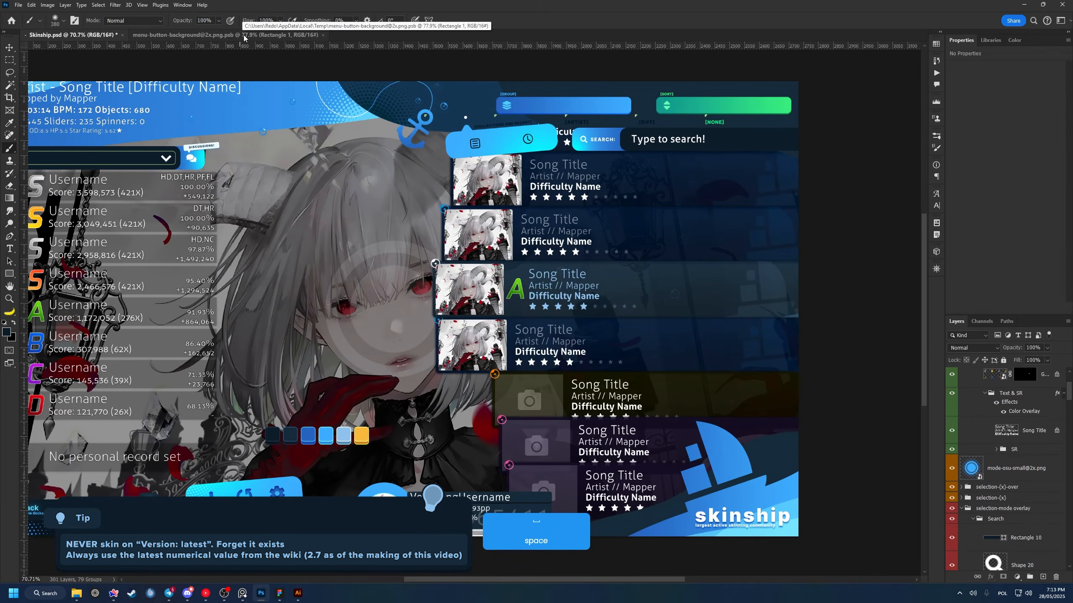
mouse_move(422, 249)
mouse_down()
mouse_move(659, 266)
mouse_move(498, 165)
mouse_move(158, 245)
mouse_move(369, 292)
mouse_move(393, 336)
mouse_up()
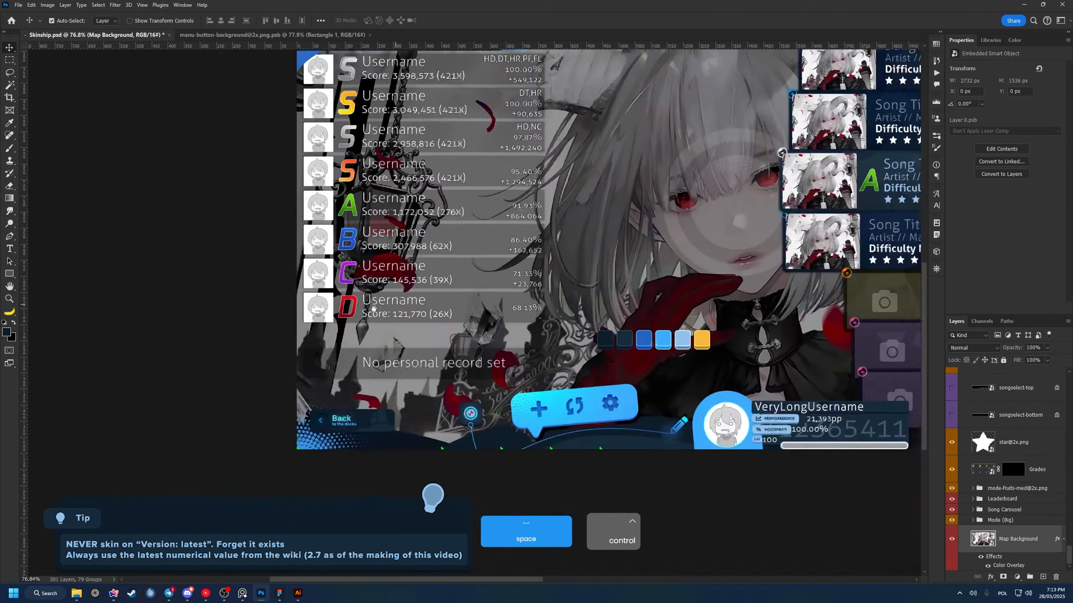
mouse_move(367, 308)
mouse_down()
mouse_move(625, 201)
mouse_move(511, 279)
mouse_move(211, 289)
mouse_up()
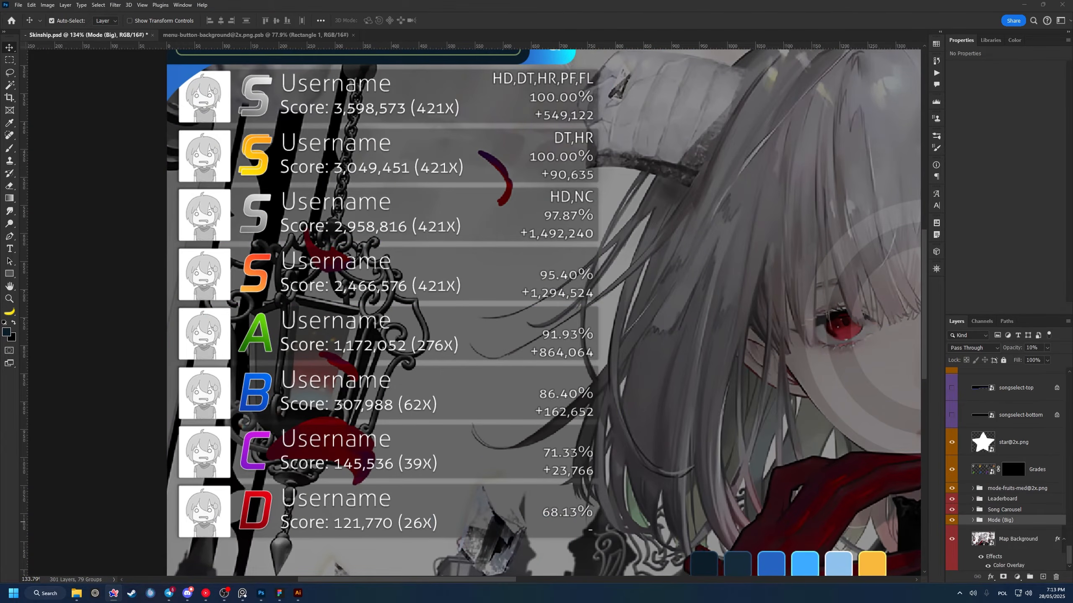
Step: Select and unlock the menu-button-background@2x layer in the Leaderboard's last Entry group, and look up Notion
click(973, 499)
scroll(1001, 519, down, 5)
click(1004, 518)
click(1014, 482)
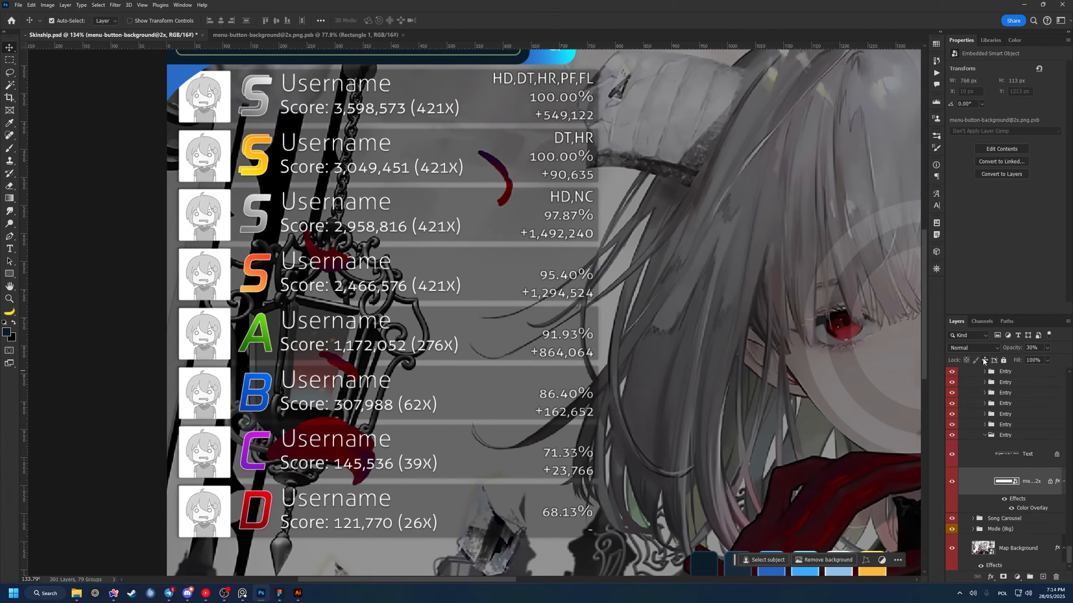
drag(908, 367, 405, 313)
text(noti)
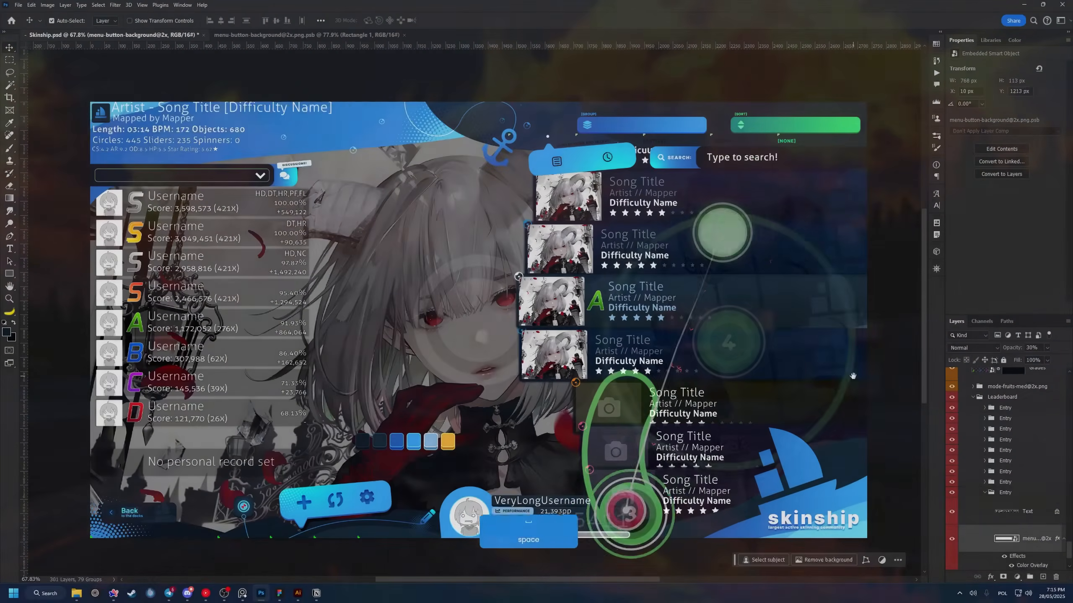
key(ctrl+t)
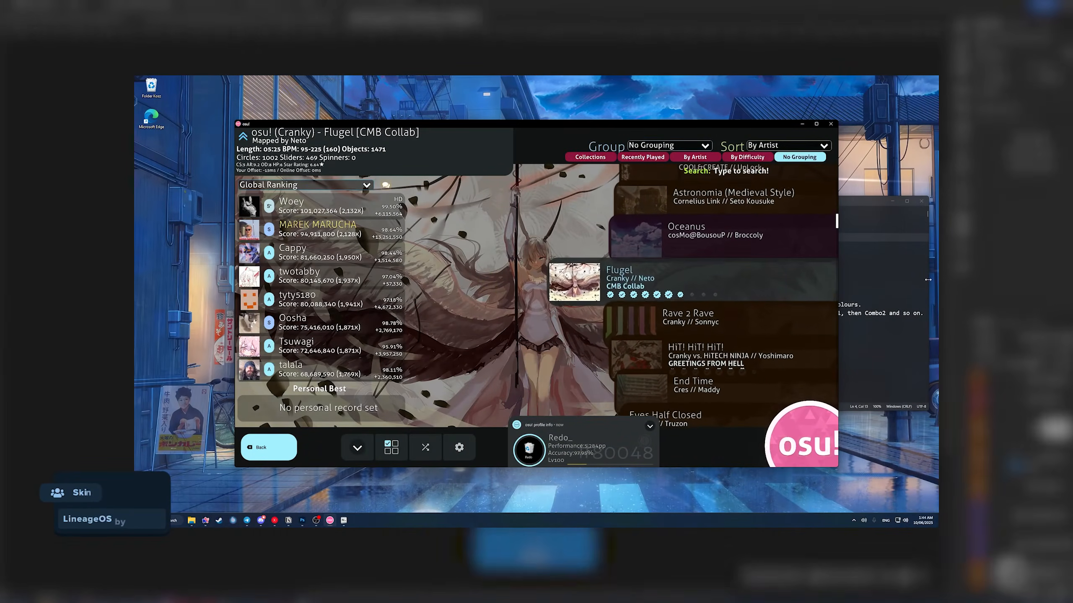
Step: Review the LineageOS skin.ini and reload the skin on osu!'s song selection screen
click(858, 264)
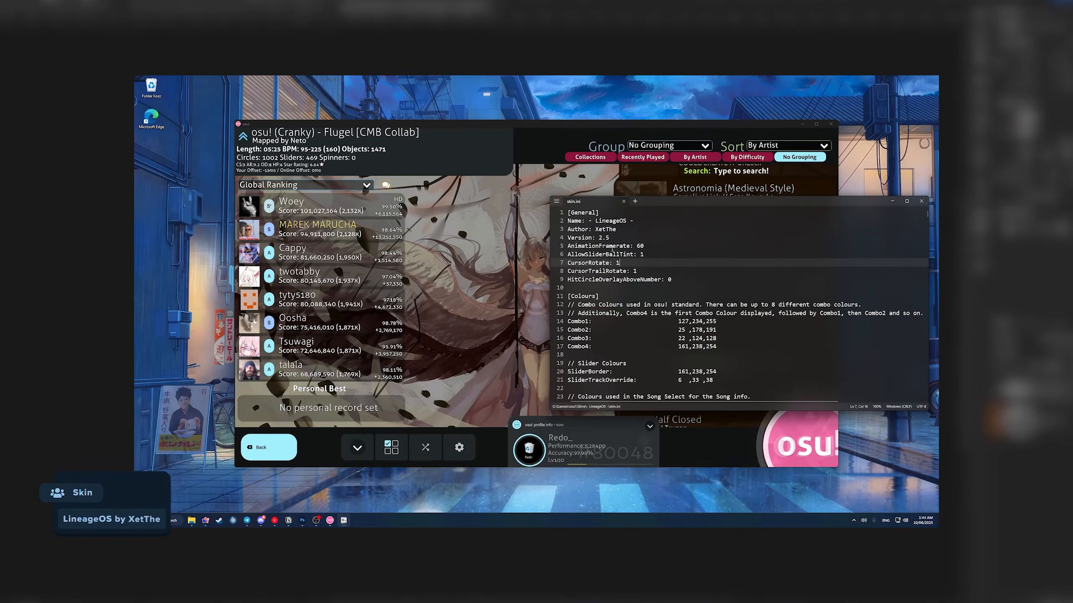
click(481, 294)
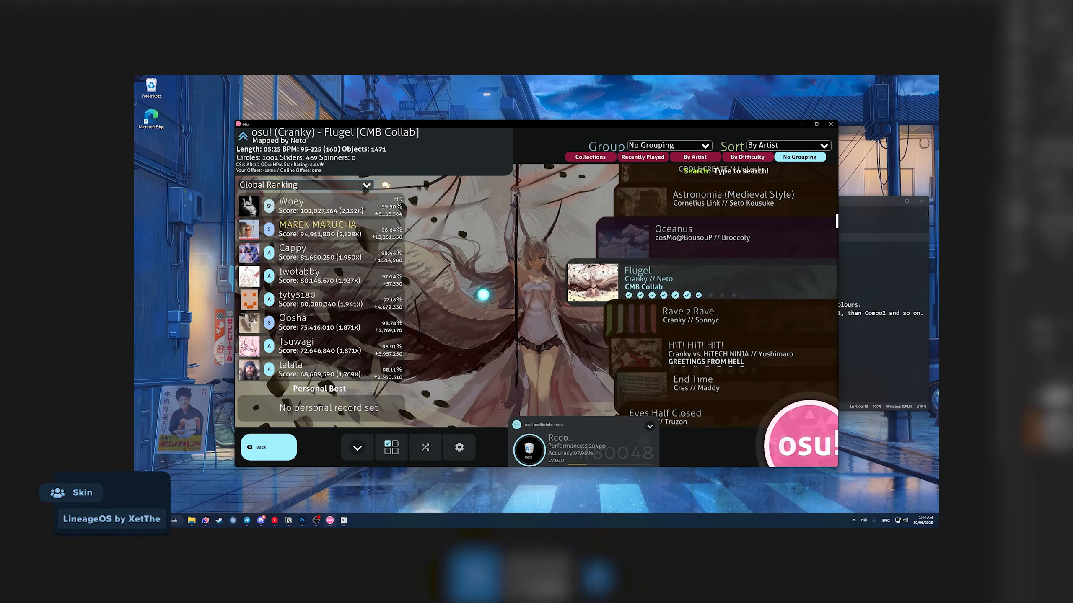
key(ctrl+alt+shift+s)
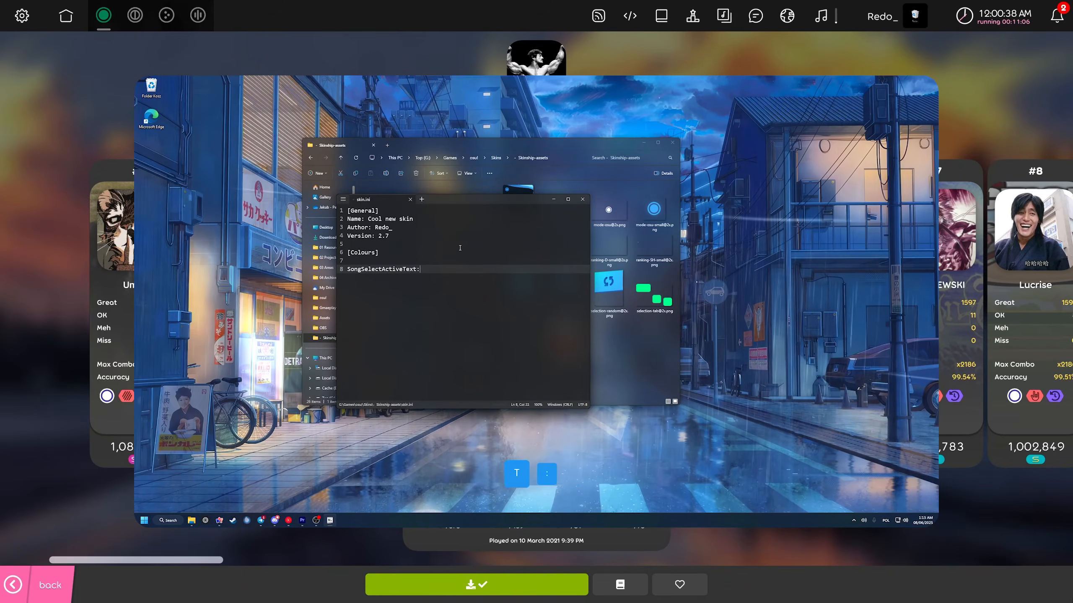
Step: Duplicate the SongSelectActiveText line in skin.ini and rename the copy SongSelectInactiveText
key(ctrl+shift+Left)
key(ctrl+c)
key(Right)
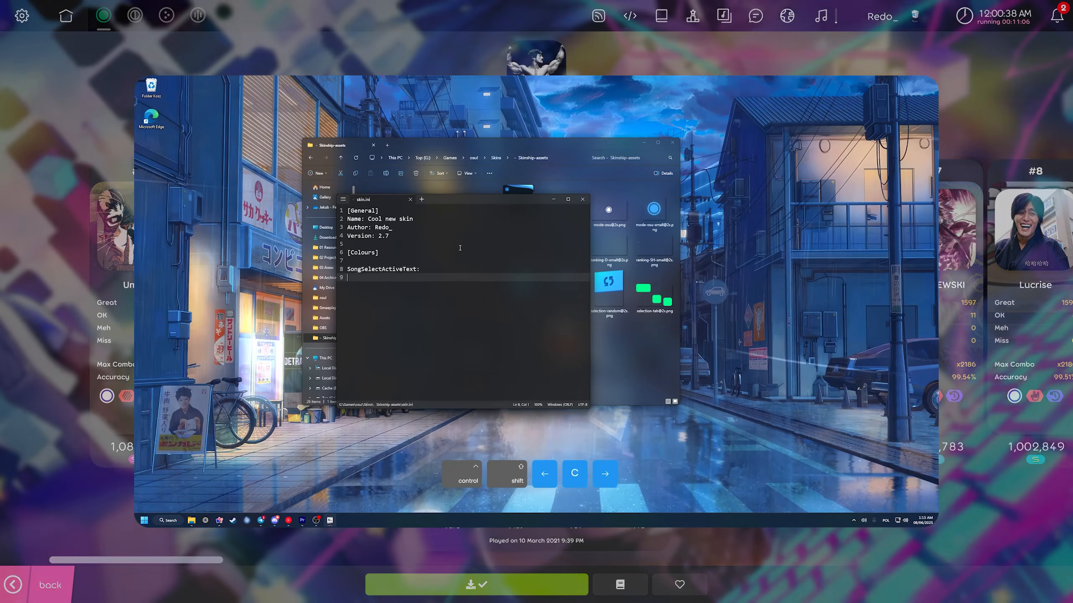
key(Return)
key(ctrl+v)
key(Left)
key(Left)
key(Left)
key(Left)
key(Left)
key(Left)
key(Left)
key(Left)
key(Left)
key(Left)
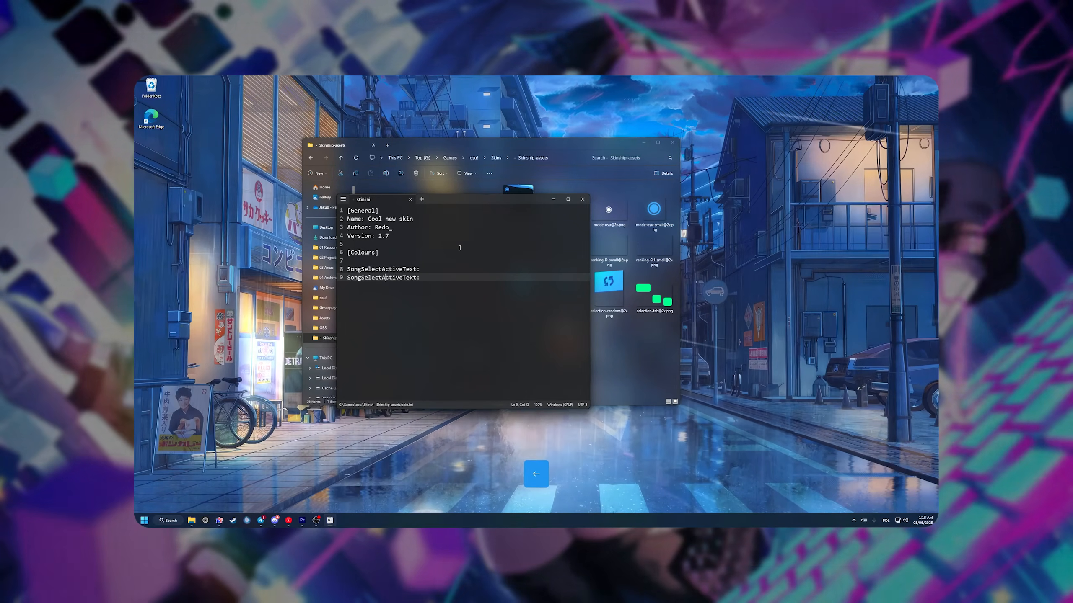
key(BackSpace)
text(Ina)
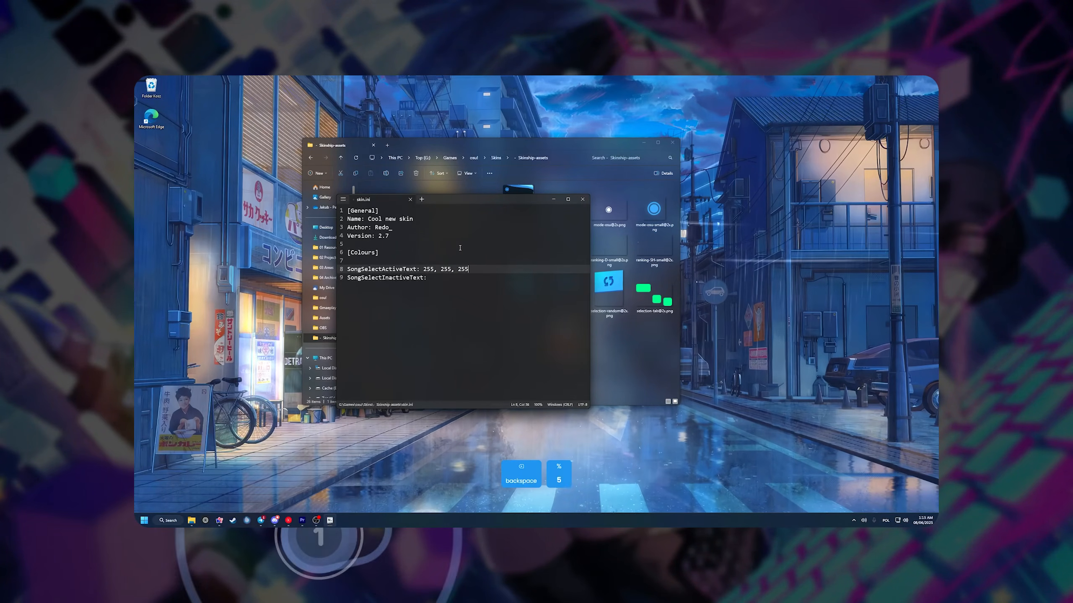
Step: Set SongSelectActiveText to 255, 255, 255 and begin the SongSelectInactiveText value with 100
key(Down)
text(100,)
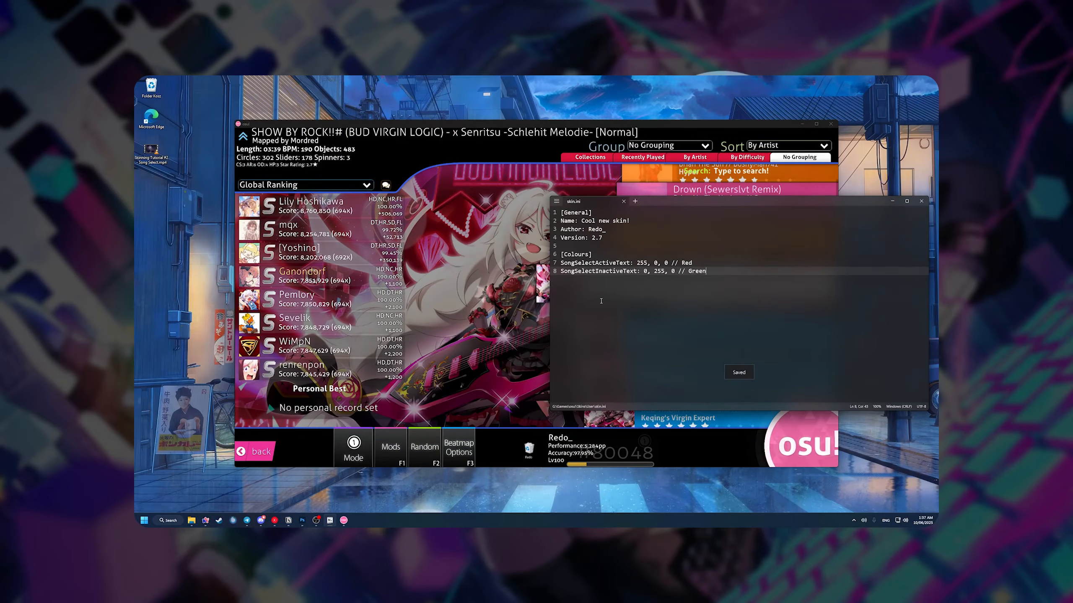
Step: Reload the skin in osu! and pick another difficulty to check the red active and green inactive song text
click(530, 312)
key(ctrl+alt+shift+s)
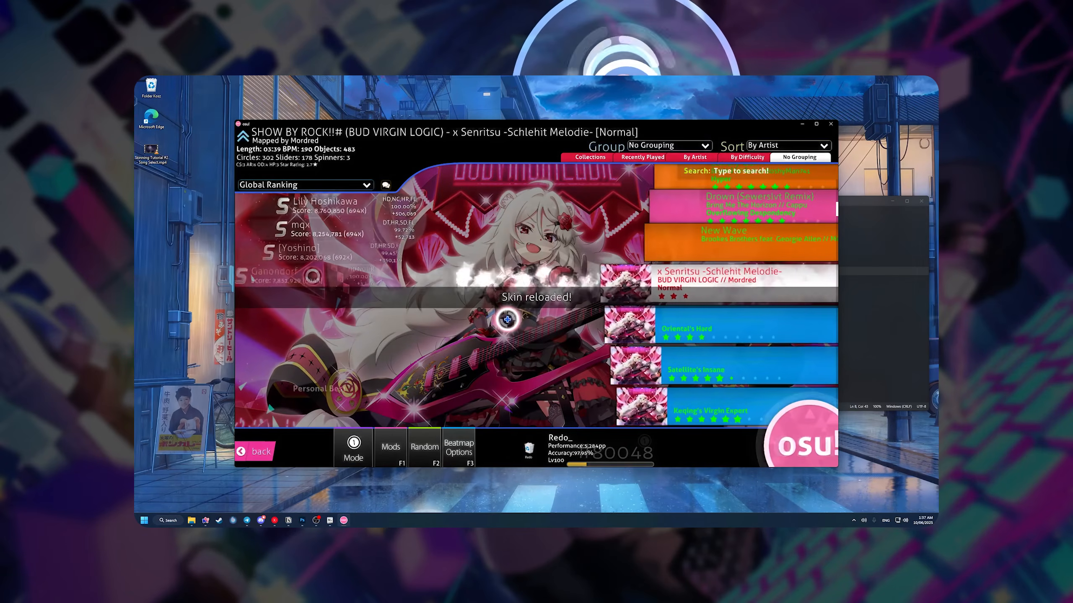
click(667, 328)
click(667, 325)
click(666, 334)
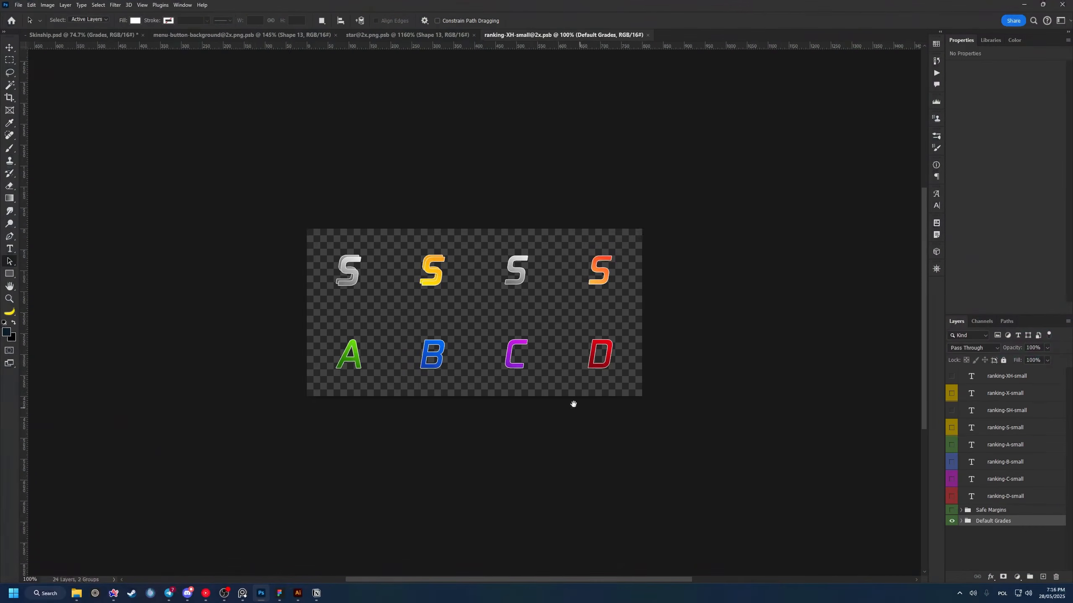
Step: Set all eight ranking letter layers to the Inter Black font
key(space)
shift+click(997, 497)
click(990, 135)
text(inter)
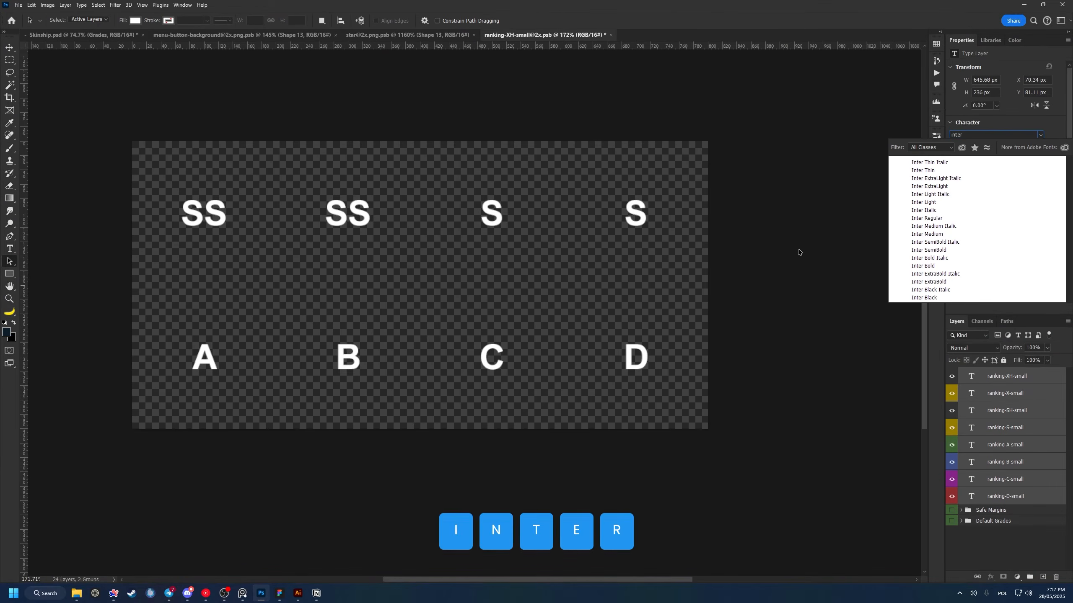
click(932, 298)
Step: Show the safe margins and rebuild the ranking-XH-small grade as two overlapping, offset S letters
click(1007, 377)
drag(674, 408, 691, 398)
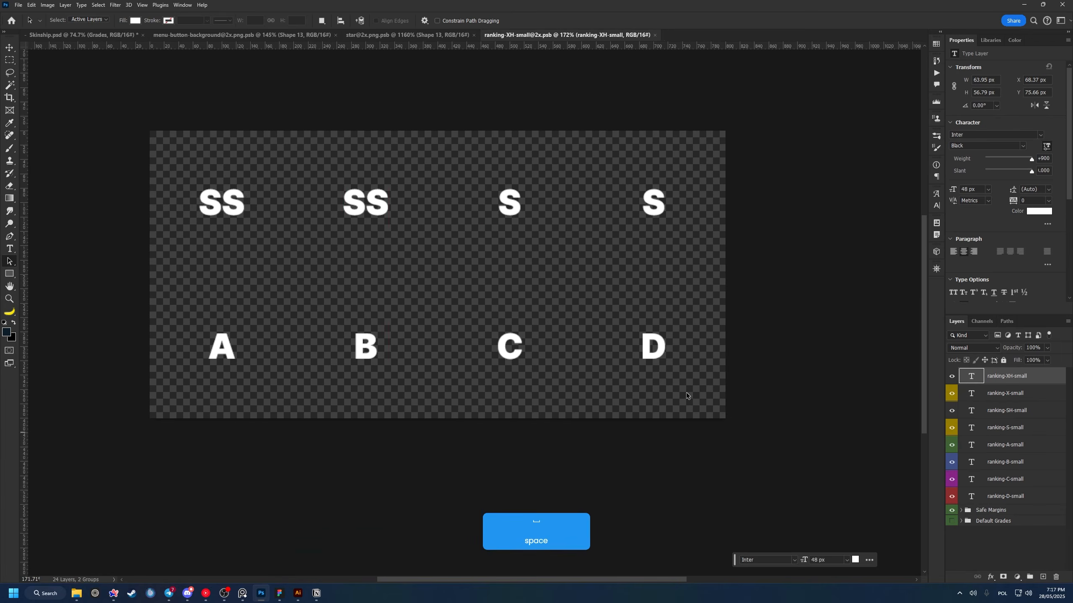
drag(505, 275, 557, 346)
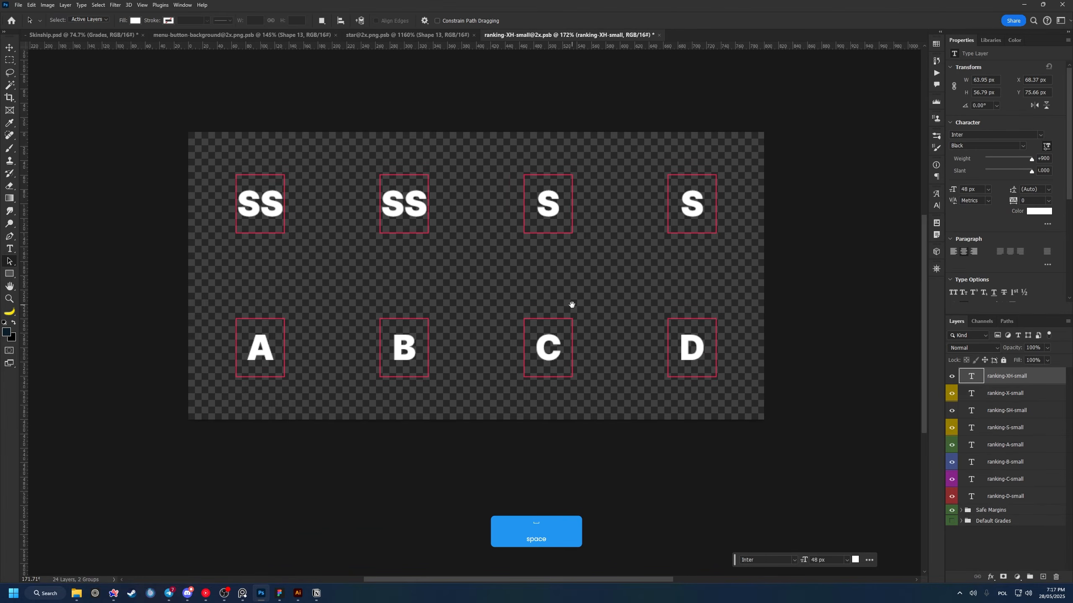
drag(278, 258, 420, 330)
key(v)
click(420, 329)
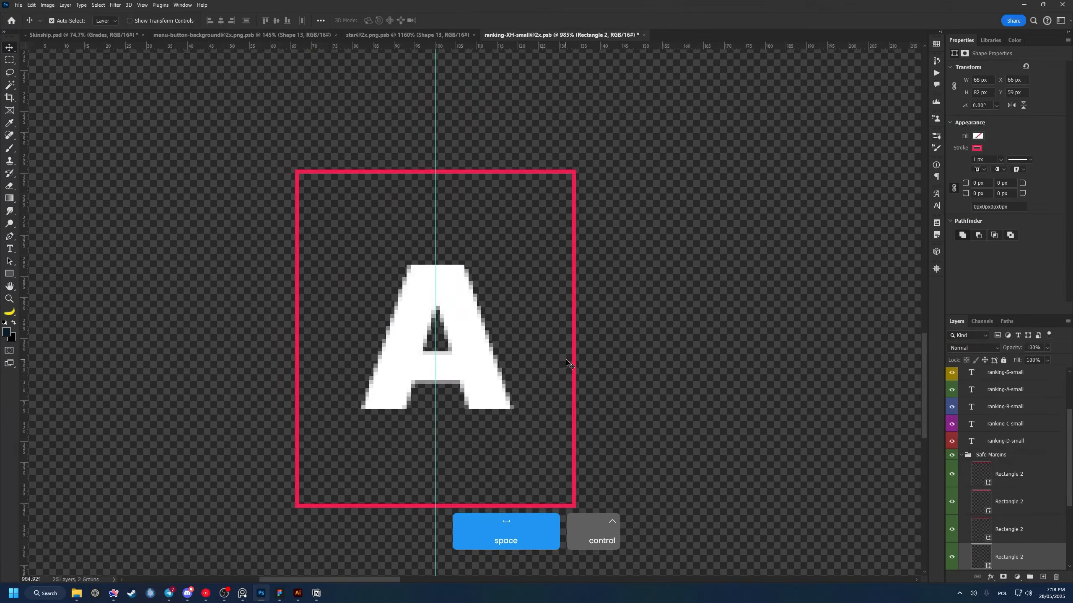
Step: Place guides through the safe-margin centres of both letter rows and the second column
scroll(585, 349, up, 2)
drag(585, 46, 599, 326)
scroll(578, 326, up, 5)
key(ctrl+t)
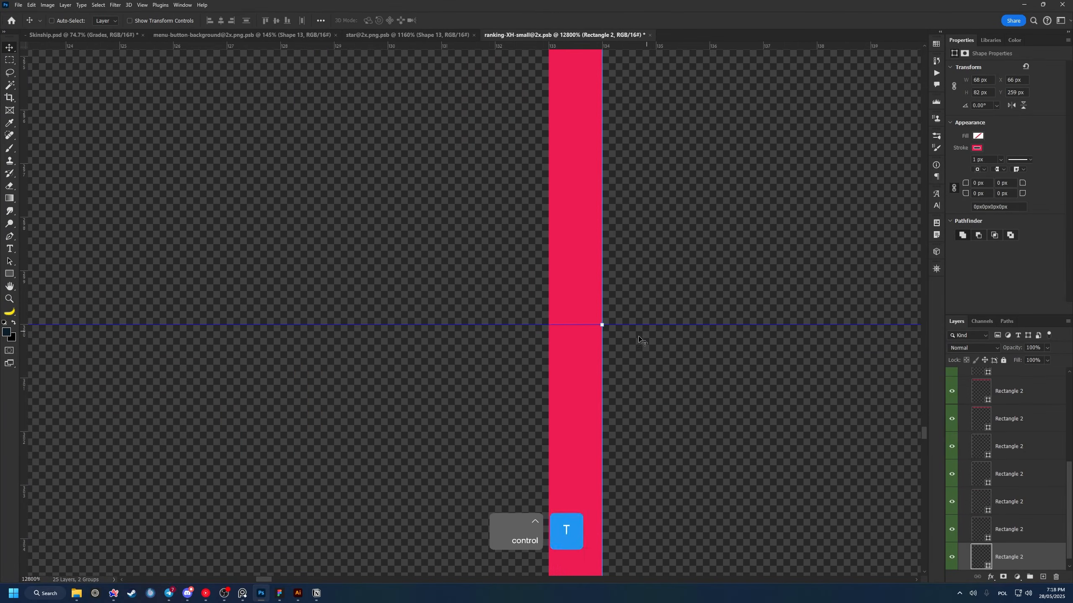
scroll(644, 343, down, 10)
drag(502, 314, 540, 314)
click(515, 186)
key(ctrl+t)
scroll(533, 192, down, 10)
Step: Add vertical guides through the safe-margin centres of the third and fourth columns
ctrl+click(553, 249)
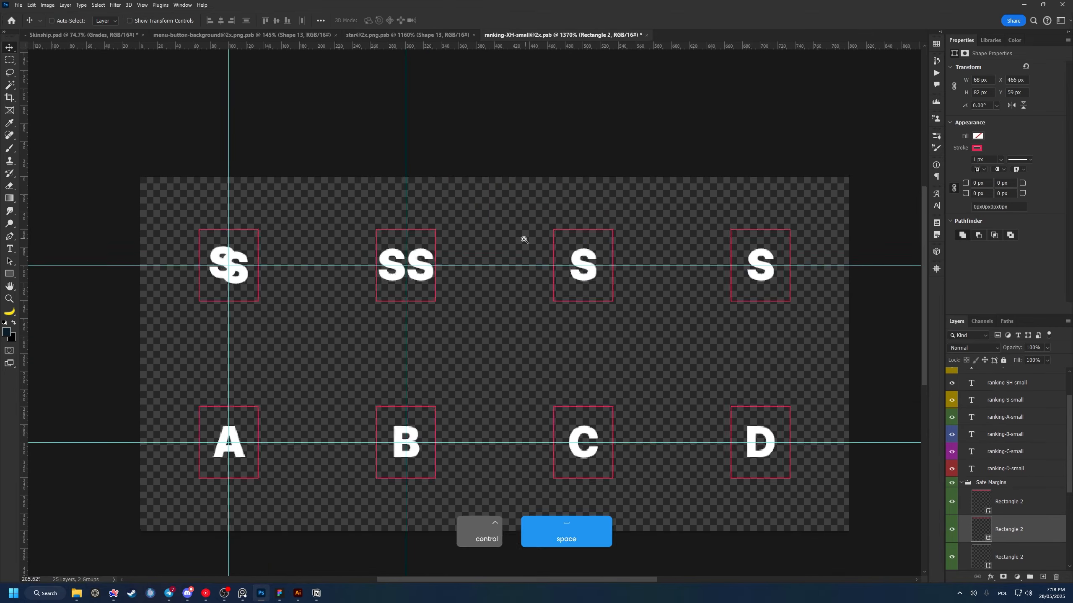
key(ctrl+t)
drag(24, 275, 585, 276)
ctrl+click(659, 259)
key(ctrl+t)
drag(24, 296, 568, 297)
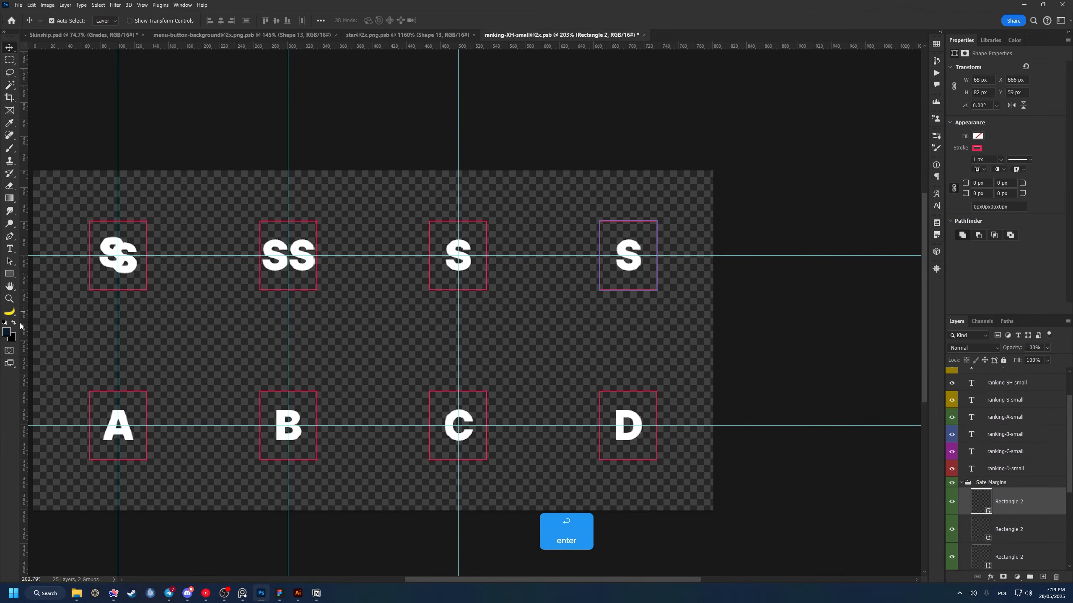
Step: Place a vertical guide through the safe-margin centre of the fourth column
key(ctrl+t)
drag(24, 325, 627, 321)
key(Escape)
Step: Position the two overlapping ranking-XH-small letters around the guide intersection in their safe margin
drag(264, 337, 474, 297)
scroll(300, 204, up, 10)
click(591, 312)
click(482, 218)
key(Return)
key(v)
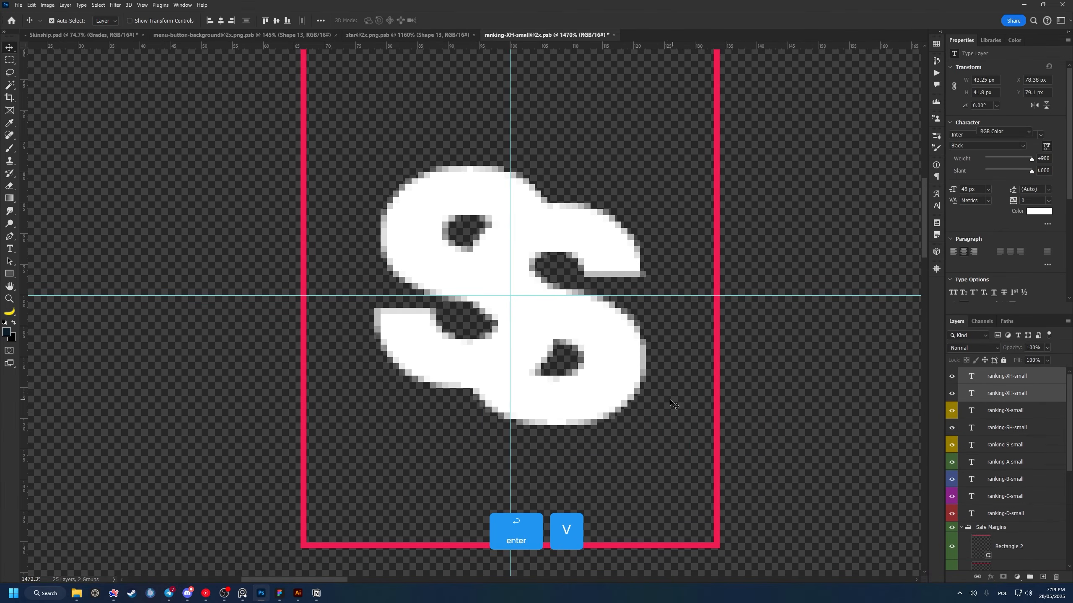
Step: Expand a selection of the front S outline by 2 px and mask that area out of the back S
scroll(525, 274, down, 8)
click(98, 5)
mouse_move(109, 132)
click(203, 148)
text(2)
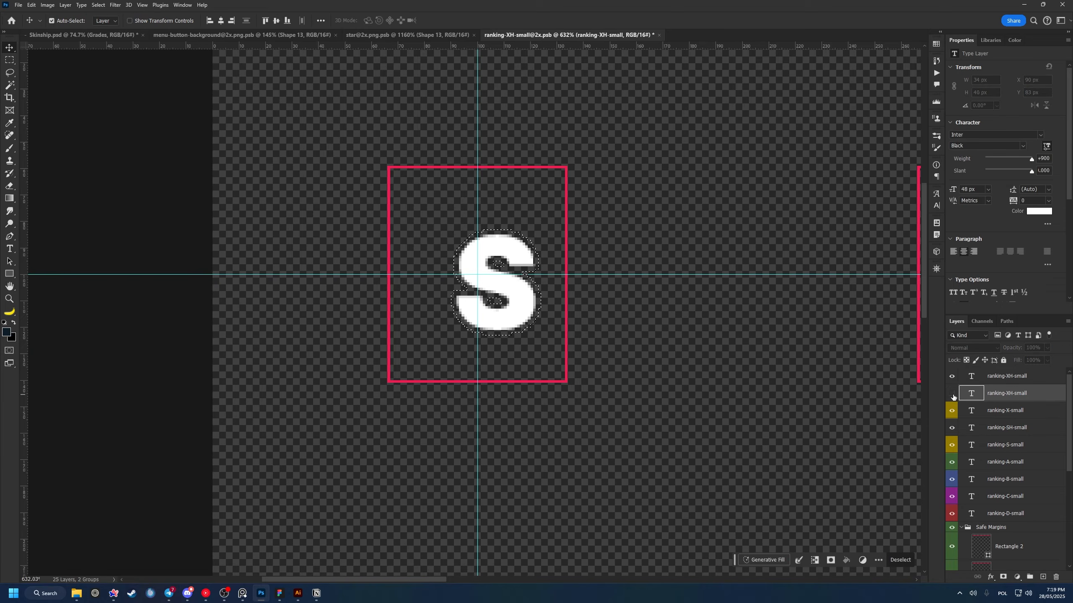
click(952, 394)
alt+click(1003, 577)
Step: Try a 4 px expansion of the front S outline for widening the gap in the back S's mask
ctrl+click(971, 376)
click(98, 5)
click(203, 149)
text(4)
key(Return)
click(1001, 394)
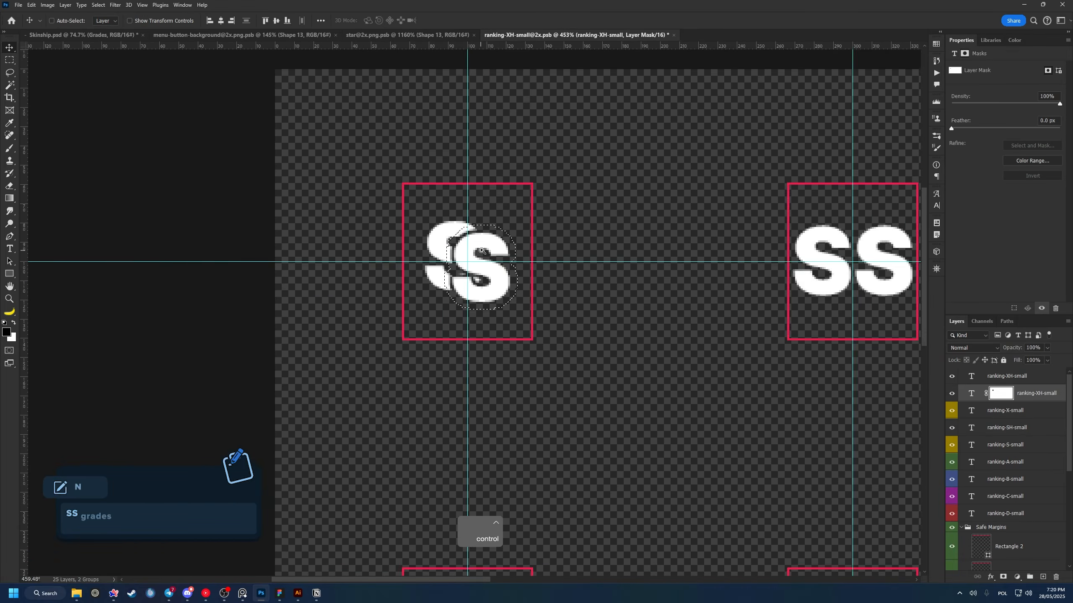
drag(482, 251, 500, 250)
Step: Reload the front S outline, expand the selection and fill it with black on the back S's mask
ctrl+click(972, 375)
click(98, 5)
mouse_move(109, 131)
click(202, 148)
key(alt+BackSpace)
key(ctrl+d)
drag(889, 317, 879, 316)
click(986, 394)
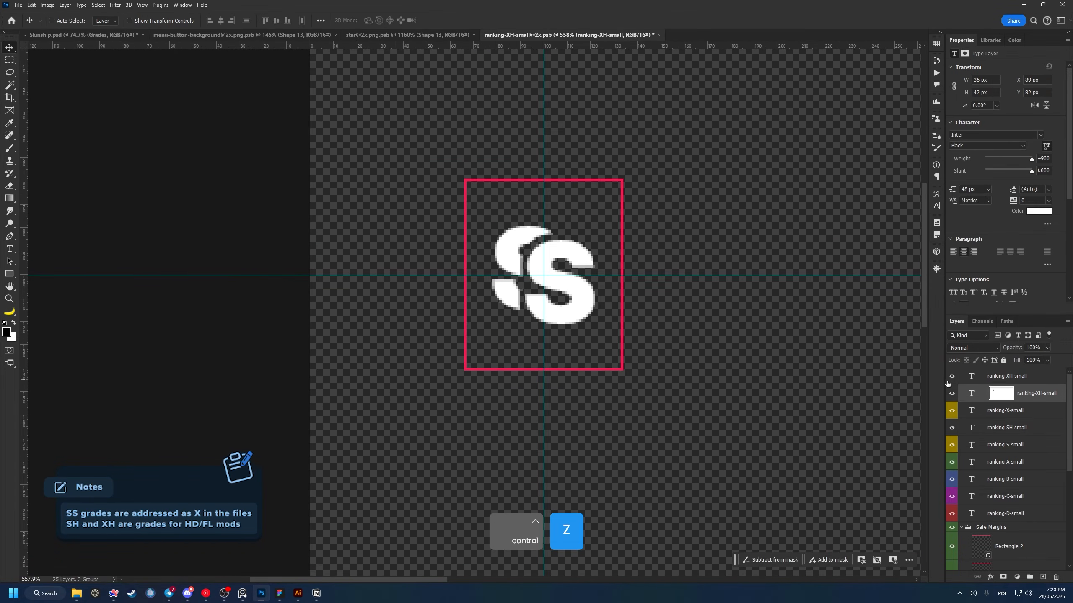
Step: Nudge the overlapping XH letters slightly right and down with Free Transform
key(ctrl+t)
key(Right)
key(Down)
key(Return)
drag(593, 260, 524, 260)
ctrl+click(845, 268)
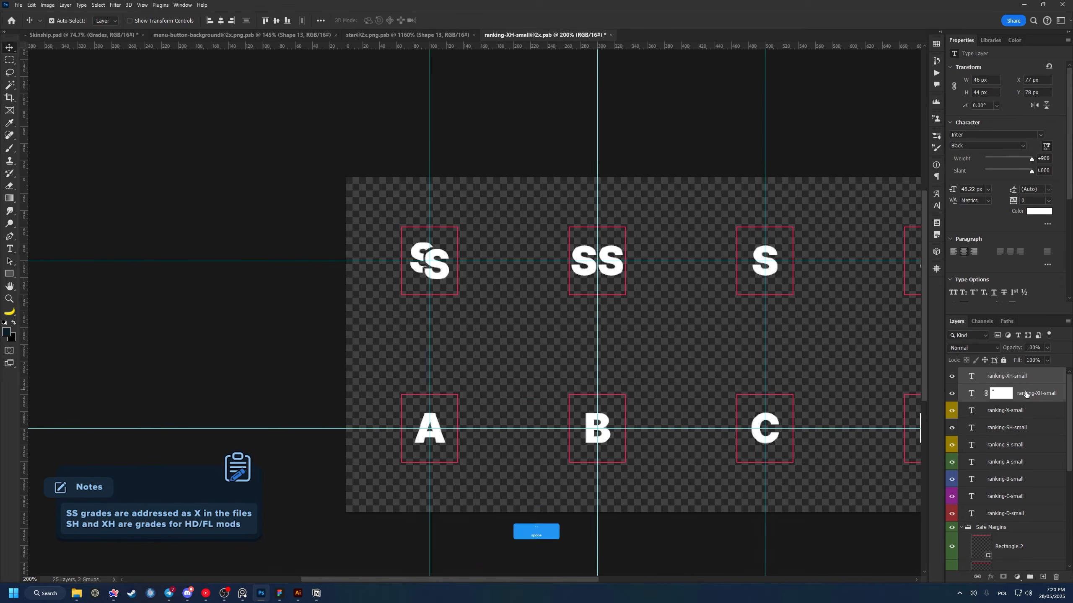
Step: Apply a white-to-pale-blue Gradient Overlay preset to the front XH letter and copy the effect to the back letter
double_click(1043, 378)
click(764, 426)
click(881, 354)
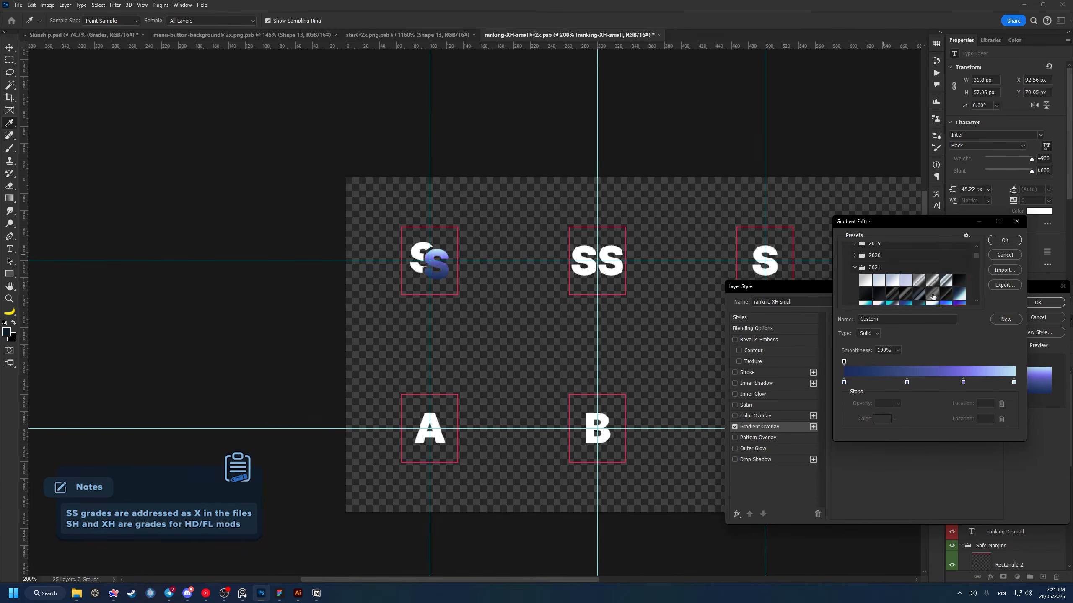
click(878, 295)
click(1005, 241)
click(1037, 303)
drag(1062, 375, 1014, 395)
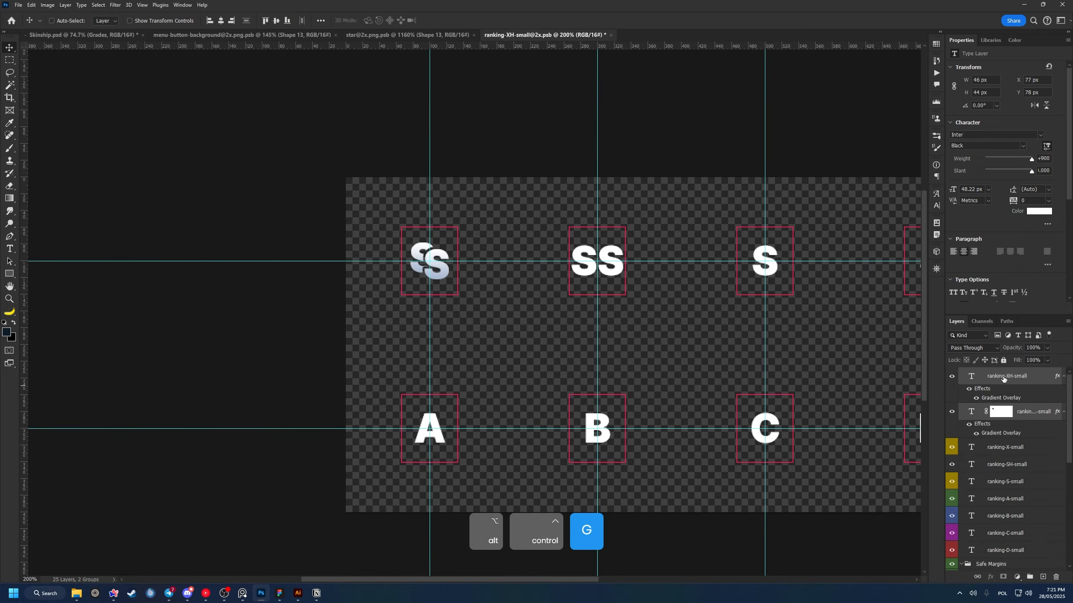
Step: Group the two S letters as XH and duplicate the group into the second column's safe margin
key(ctrl+g)
text(XH)
key(ctrl+j)
key(ctrl+t)
key(Return)
scroll(708, 308, right, 3)
Step: Remove the old ranking-X-small text layer and rename the duplicated group X
click(1011, 397)
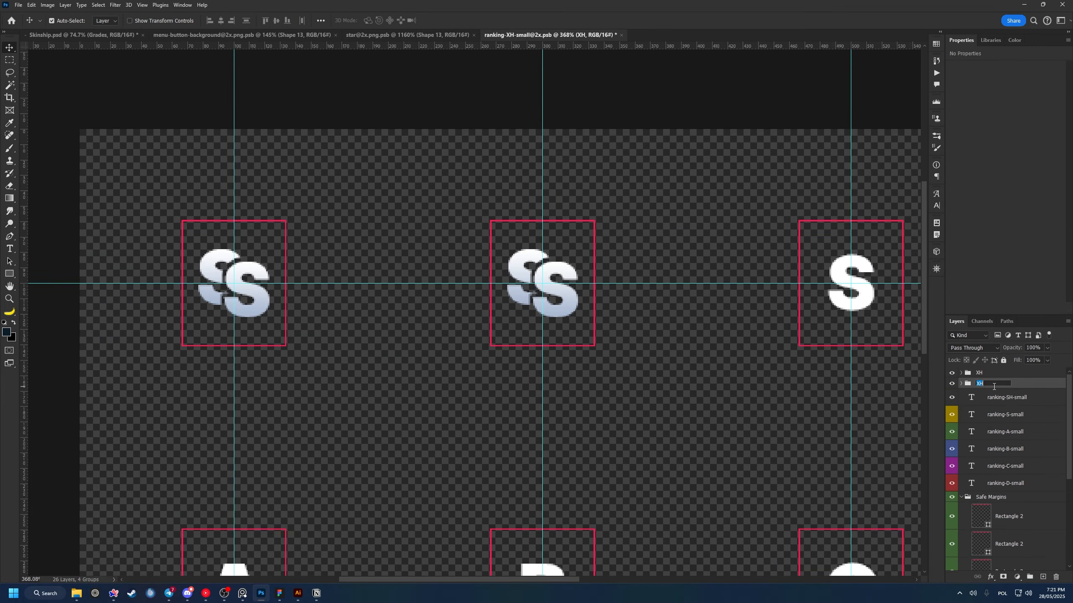
text(X)
key(Return)
Step: Change the X group's front letter to the reversed Orange_02 gradient and copy the effect to the back letter
scroll(548, 287, up, 3)
click(548, 287)
double_click(1002, 419)
click(891, 358)
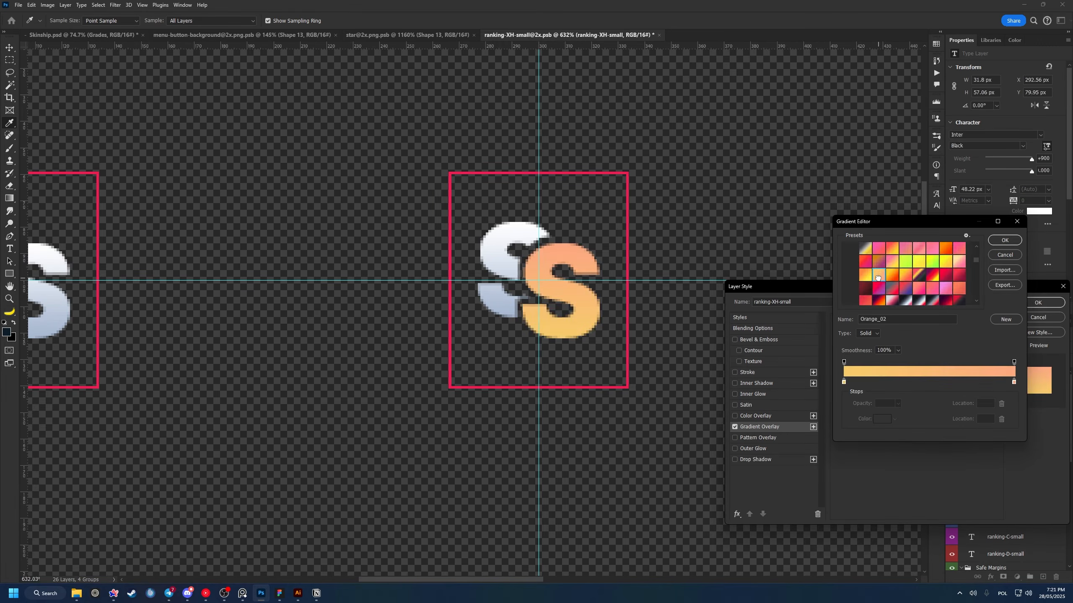
click(1005, 240)
click(942, 356)
click(1037, 303)
drag(1058, 398, 1014, 433)
Step: Copy the XH letter's layer style onto the ranking-SH-small letter
scroll(519, 267, down, 5)
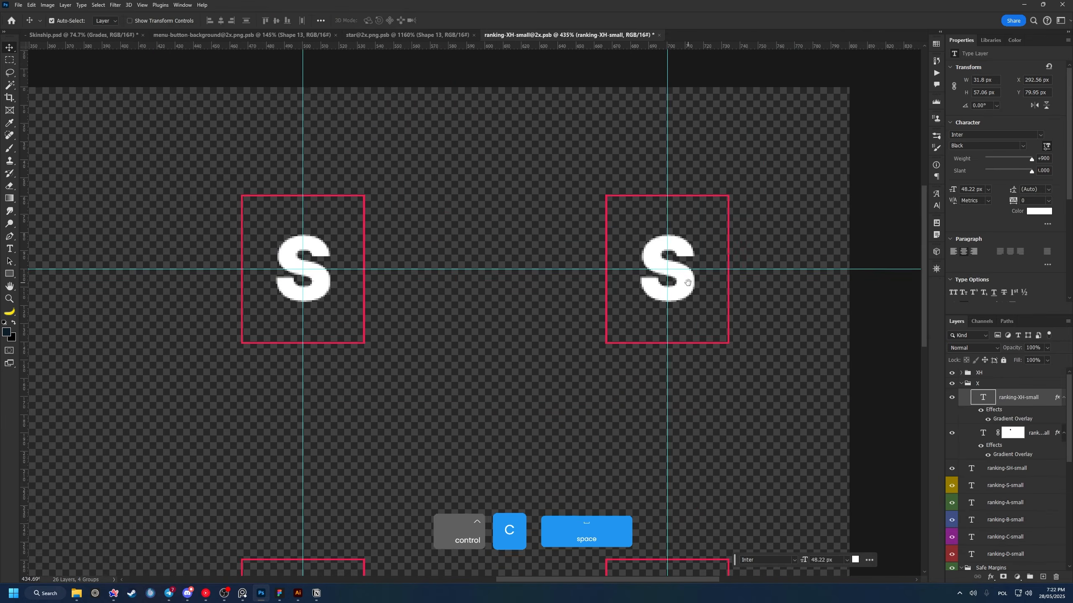
click(371, 275)
right_click(1026, 387)
click(965, 474)
click(647, 245)
right_click(990, 539)
click(1012, 433)
Step: Copy the X group's orange layer style onto the ranking-S-small letter
right_click(990, 473)
click(1012, 363)
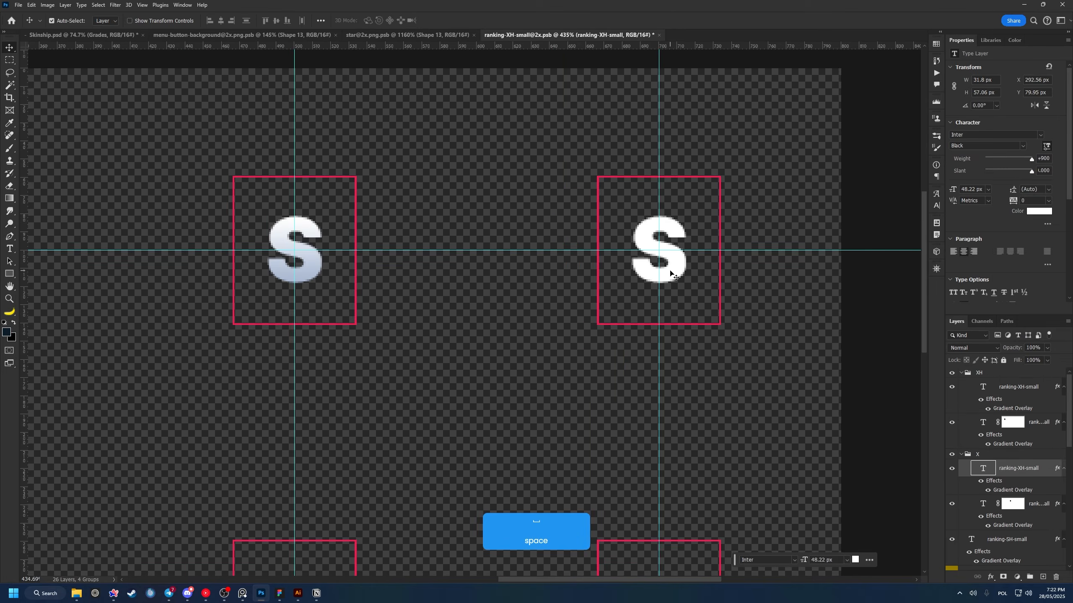
click(668, 271)
right_click(990, 563)
click(1011, 459)
drag(578, 375, 707, 273)
scroll(707, 272, down, 5)
Step: Give the ranking-A-small letter a Gradient Overlay using a teal-green gradient preset
click(260, 379)
scroll(1040, 522, down, 1)
double_click(1042, 521)
click(760, 427)
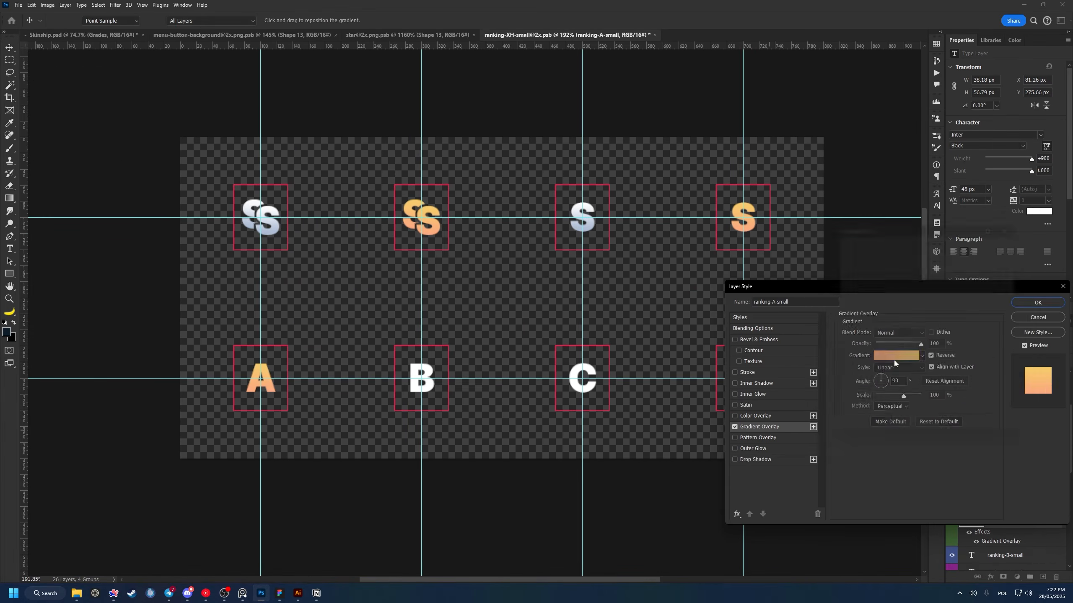
click(896, 357)
scroll(880, 285, down, 3)
key(Escape)
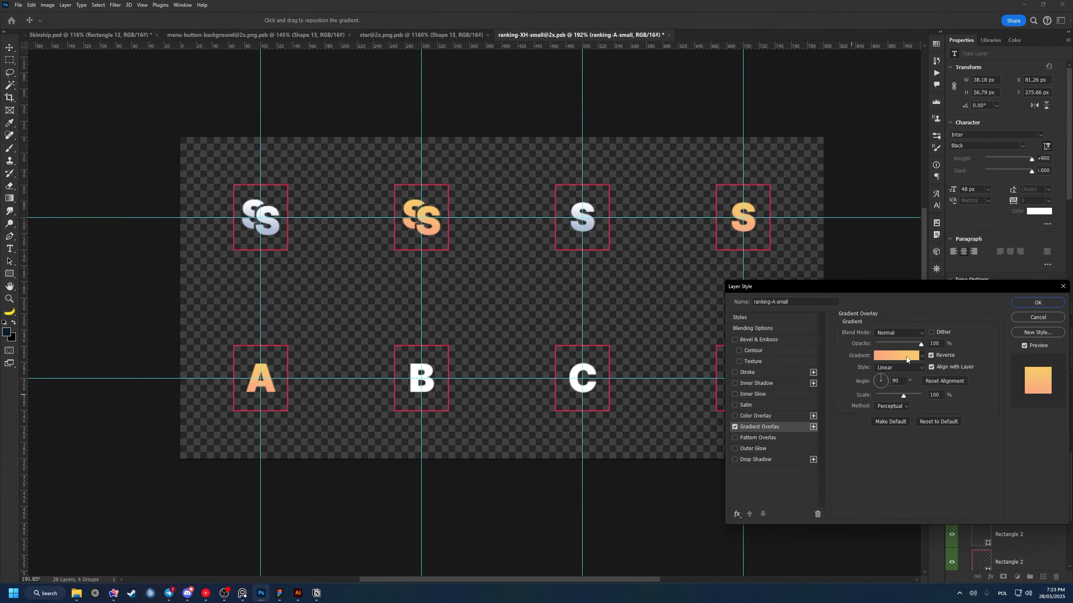
click(906, 360)
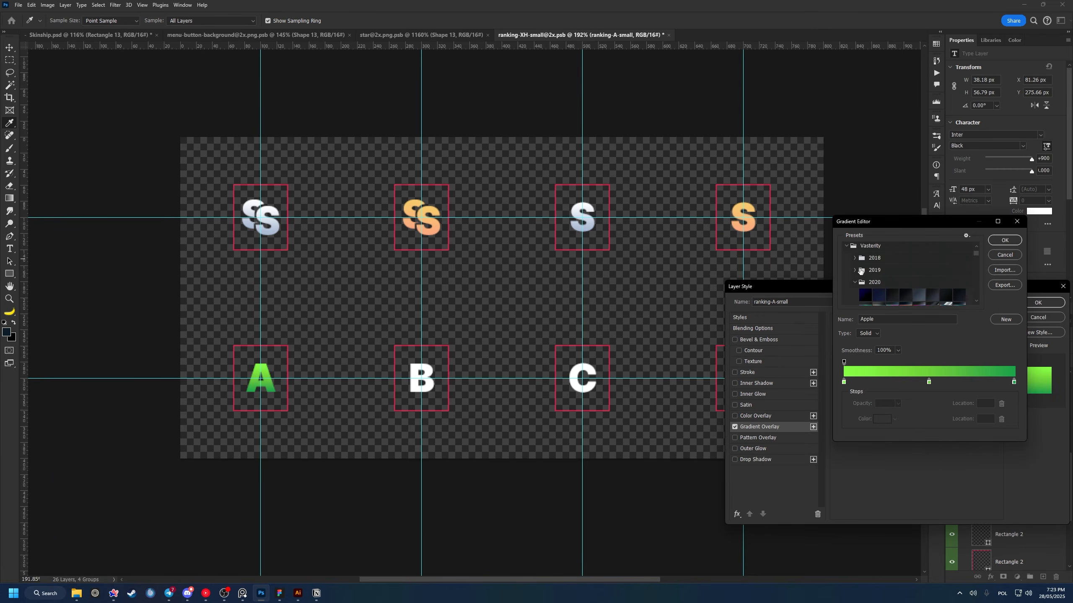
scroll(860, 271, down, 5)
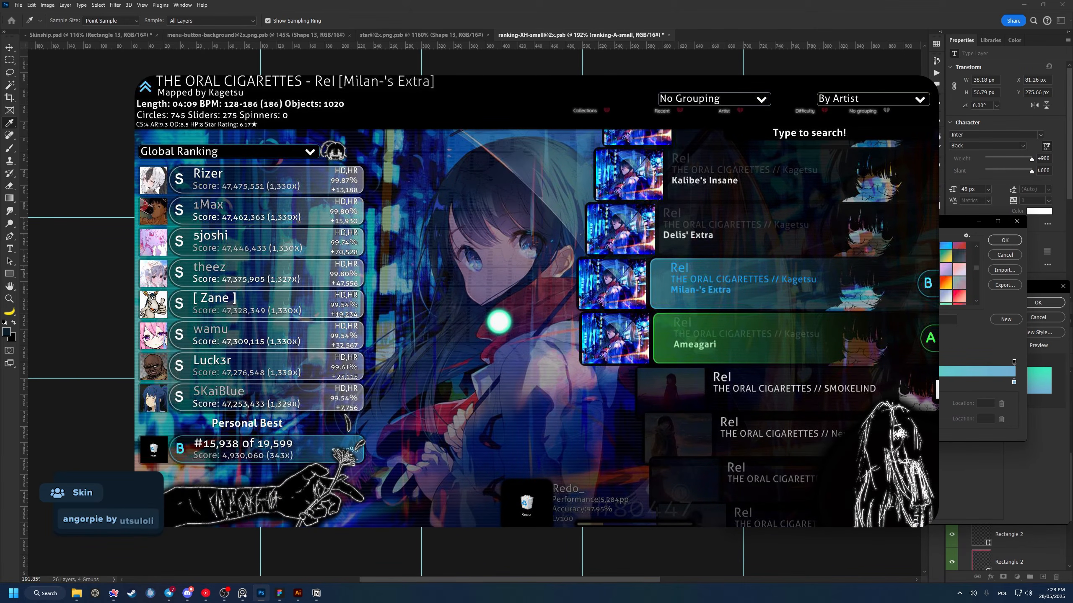
click(1035, 306)
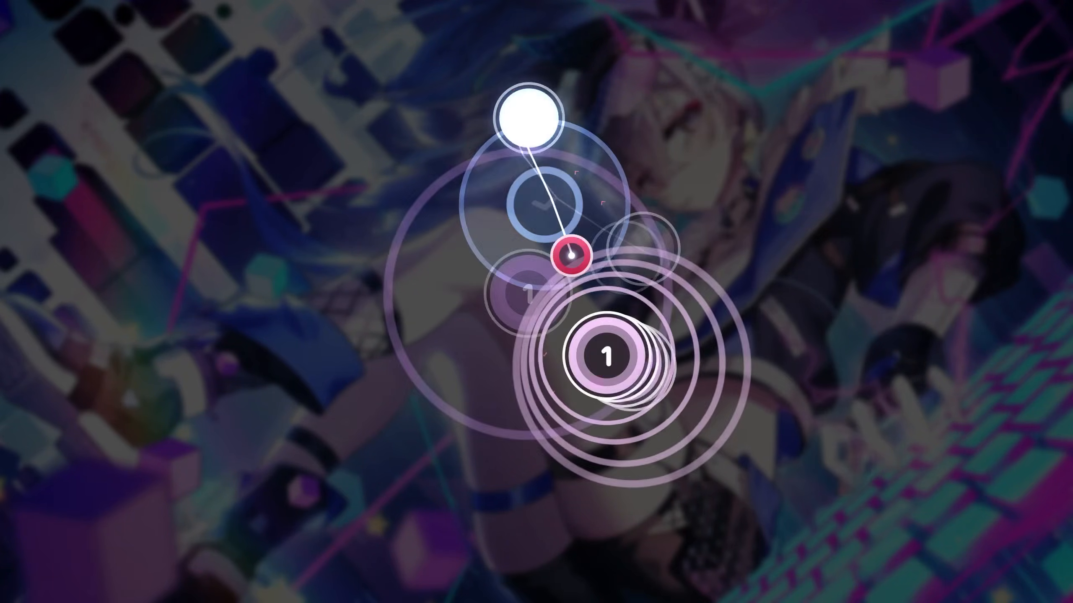
key(ctrl+s)
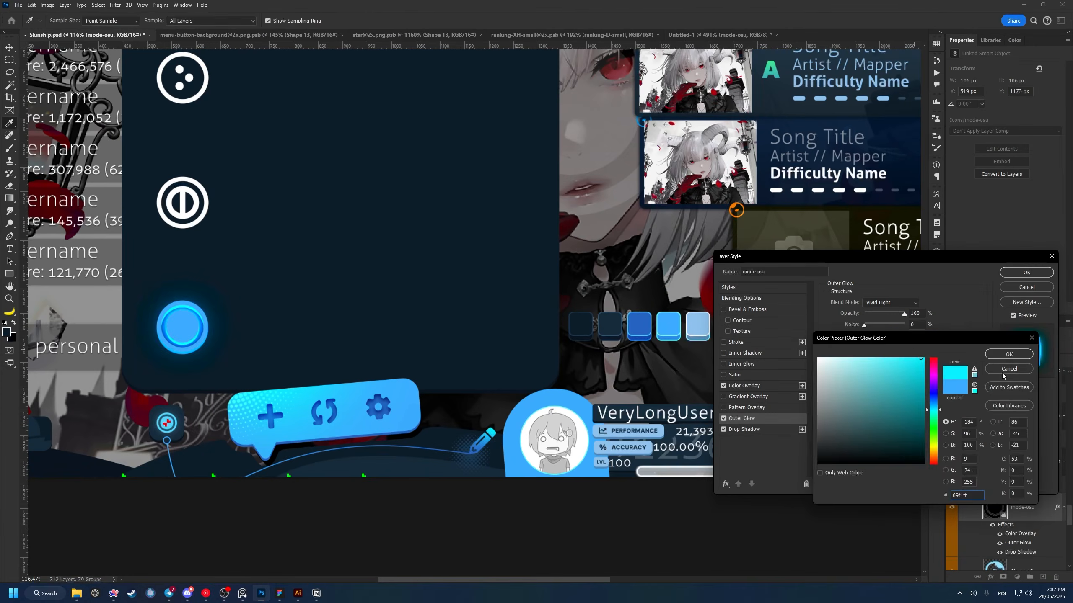
drag(680, 473, 882, 492)
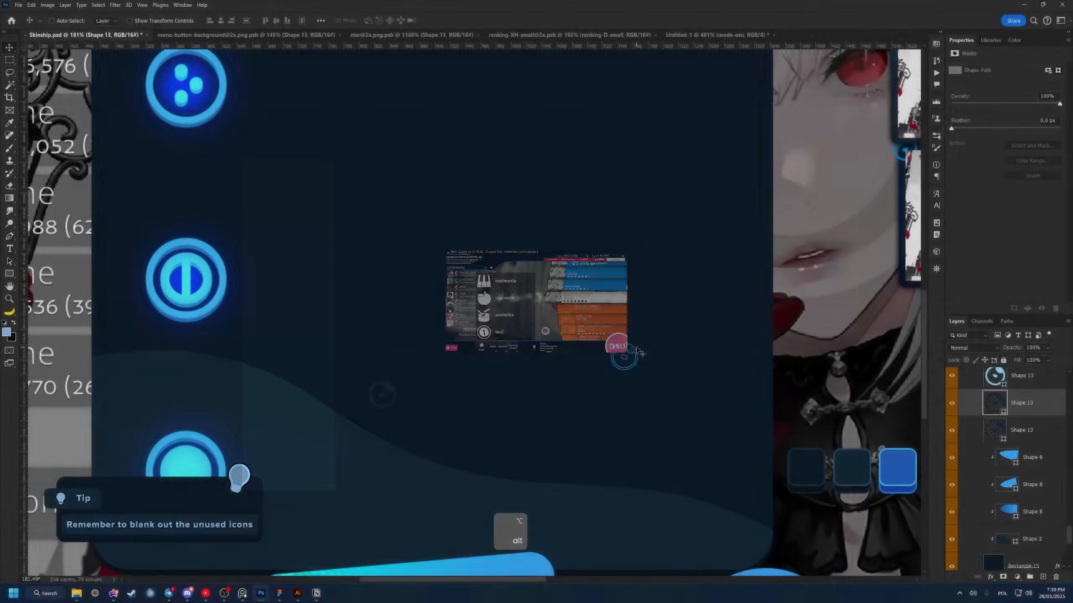
scroll(565, 354, down, 3)
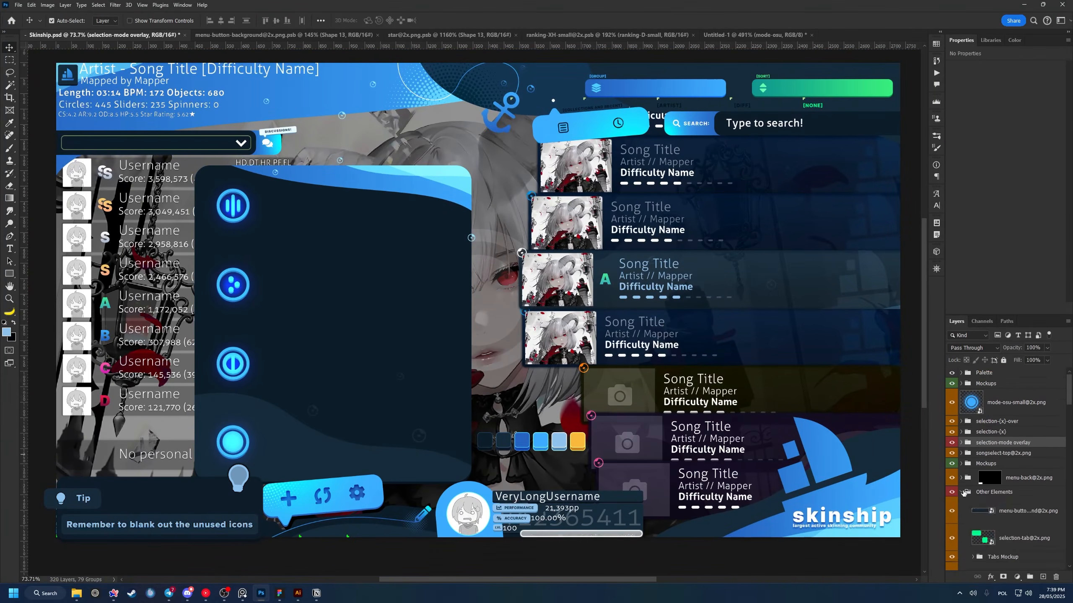